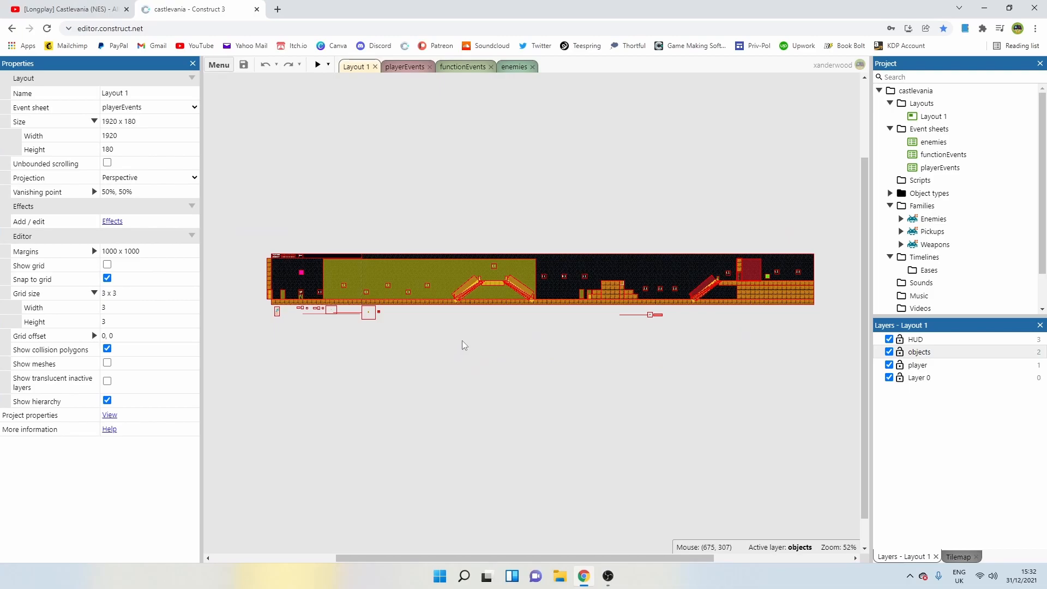
Look over the whole level layout, from the player's start area to the far end and back.
{"action": "scroll", "coordinate": [275, 286], "scroll_direction": "up", "scroll_amount": 5, "text": "ctrl"}
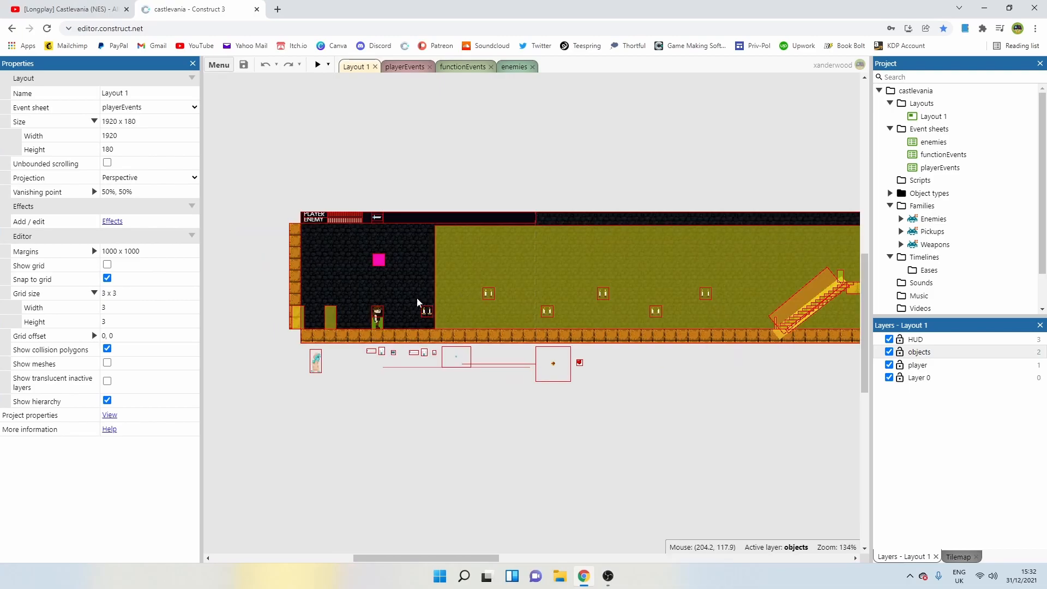
{"action": "middle_click_drag", "start_coordinate": [681, 279], "coordinate": [270, 258]}
{"action": "middle_click_drag", "start_coordinate": [634, 254], "coordinate": [336, 254]}
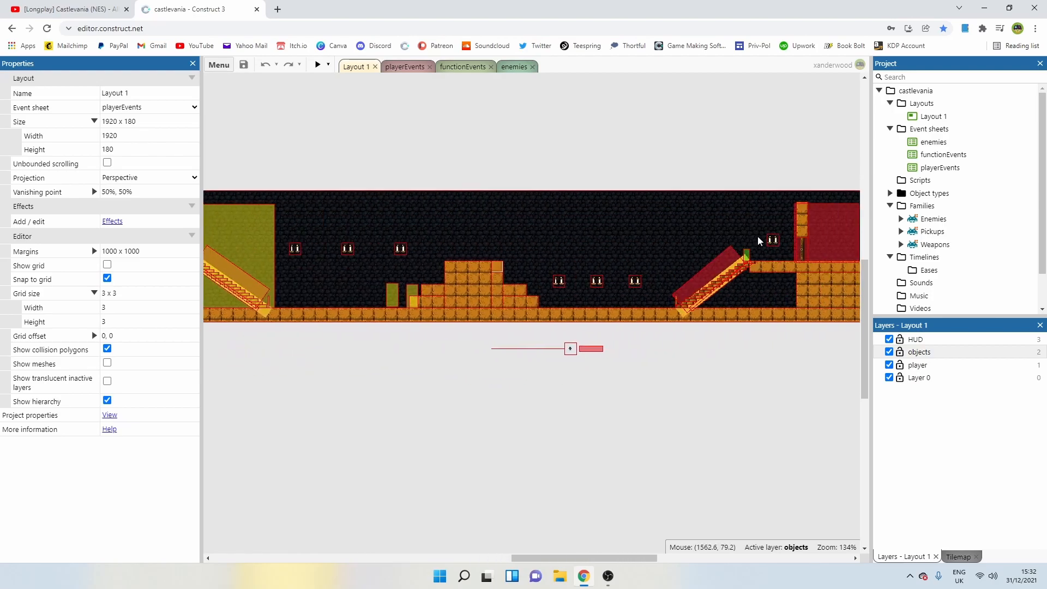
{"action": "middle_click_drag", "start_coordinate": [782, 229], "coordinate": [435, 189]}
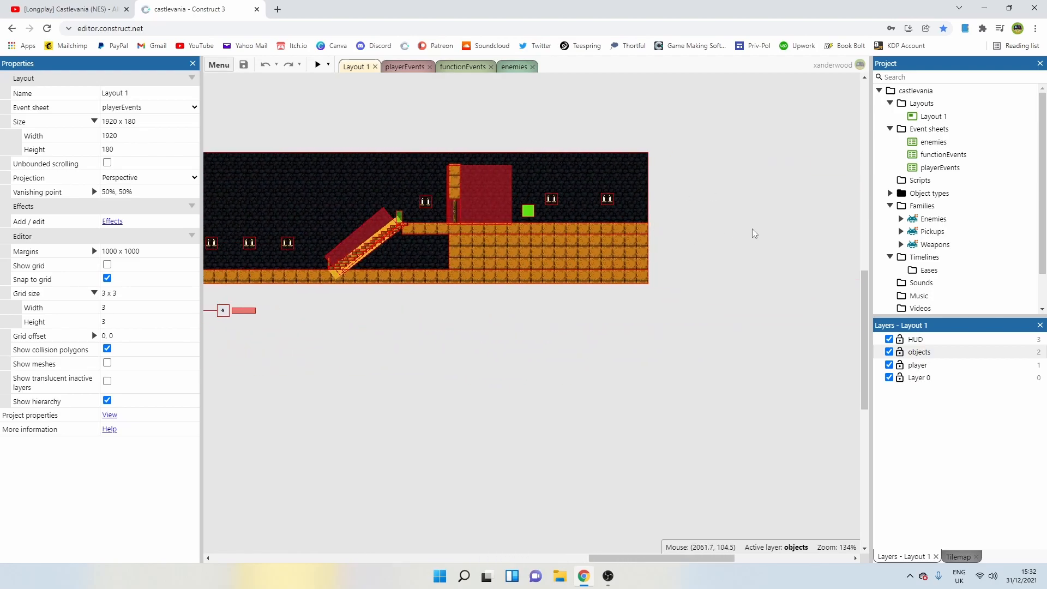
{"action": "middle_click_drag", "start_coordinate": [752, 229], "coordinate": [859, 255]}
{"action": "middle_click_drag", "start_coordinate": [545, 243], "coordinate": [818, 242]}
{"action": "middle_click_drag", "start_coordinate": [376, 244], "coordinate": [763, 252]}
{"action": "middle_click_drag", "start_coordinate": [409, 248], "coordinate": [570, 252]}
{"action": "middle_click_drag", "start_coordinate": [328, 245], "coordinate": [413, 271]}
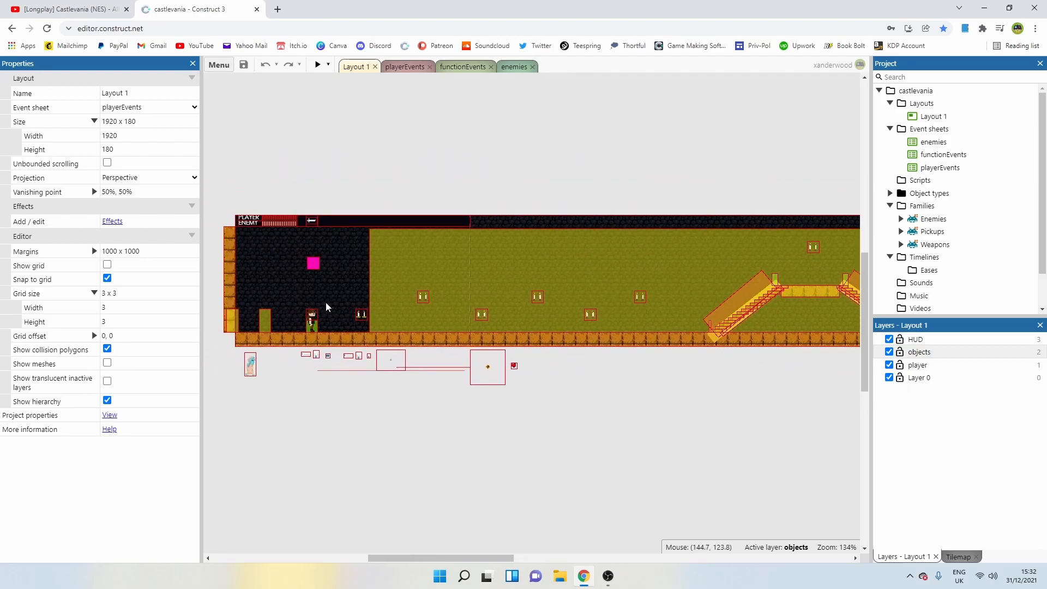
{"action": "middle_click_drag", "start_coordinate": [329, 308], "coordinate": [404, 301]}
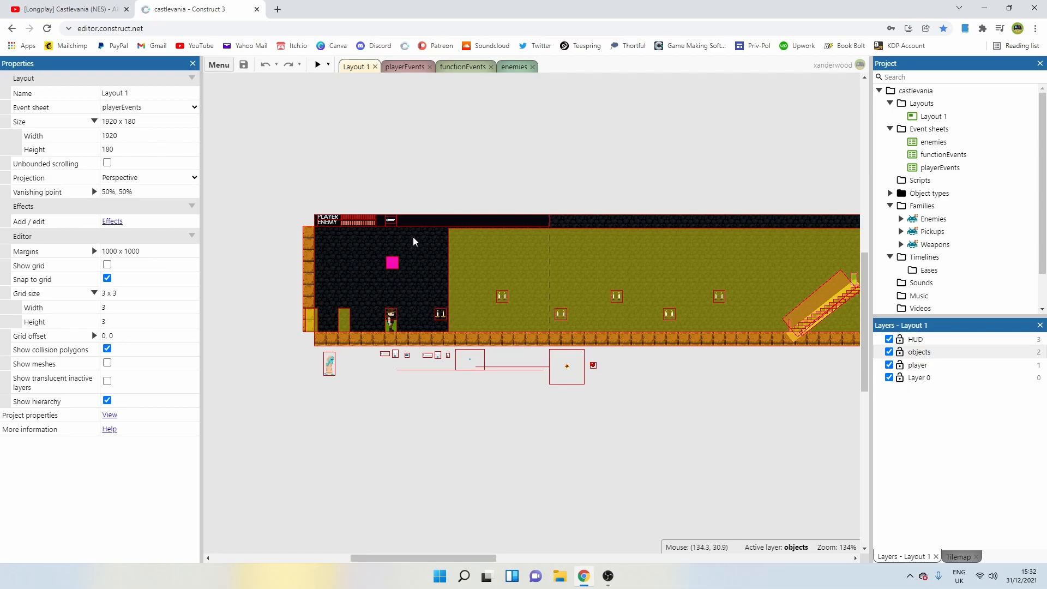
Insert a new Sprite object in the empty area just above the start of the layout, on the objects layer.
{"action": "double_click", "coordinate": [424, 194]}
{"action": "double_click", "coordinate": [404, 229]}
{"action": "left_click", "coordinate": [431, 178]}
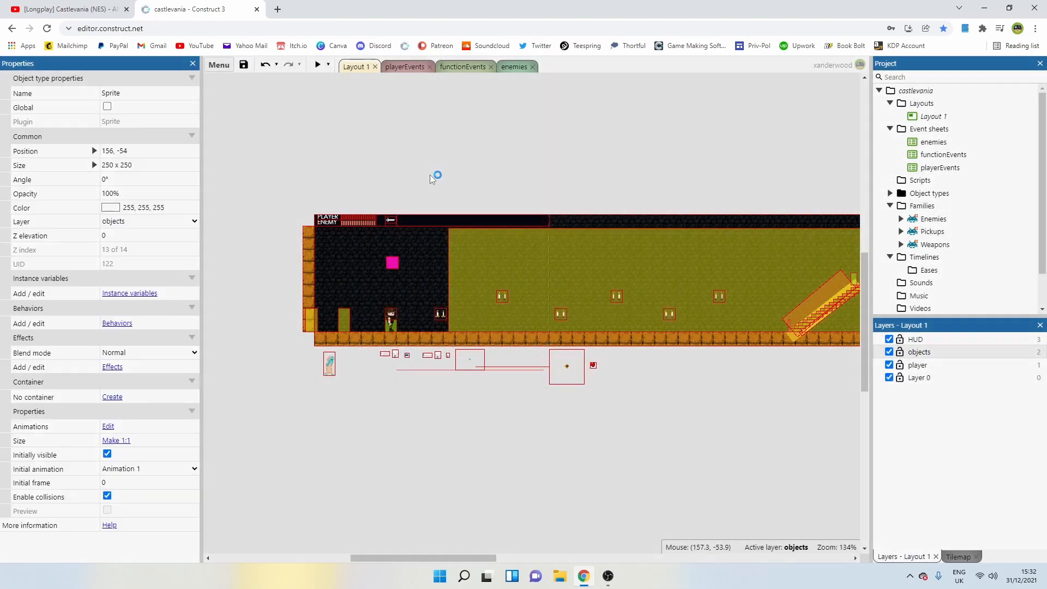
Resize the new sprite's image canvas to 16 x 16 pixels for the whole animation.
{"action": "left_click", "coordinate": [694, 85]}
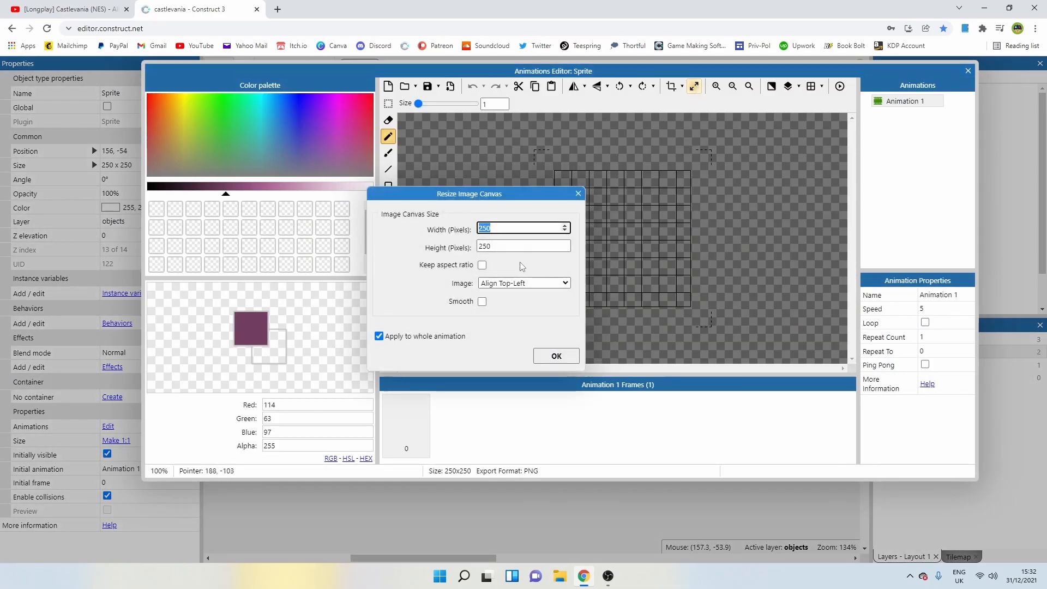
{"action": "left_click", "coordinate": [513, 246]}
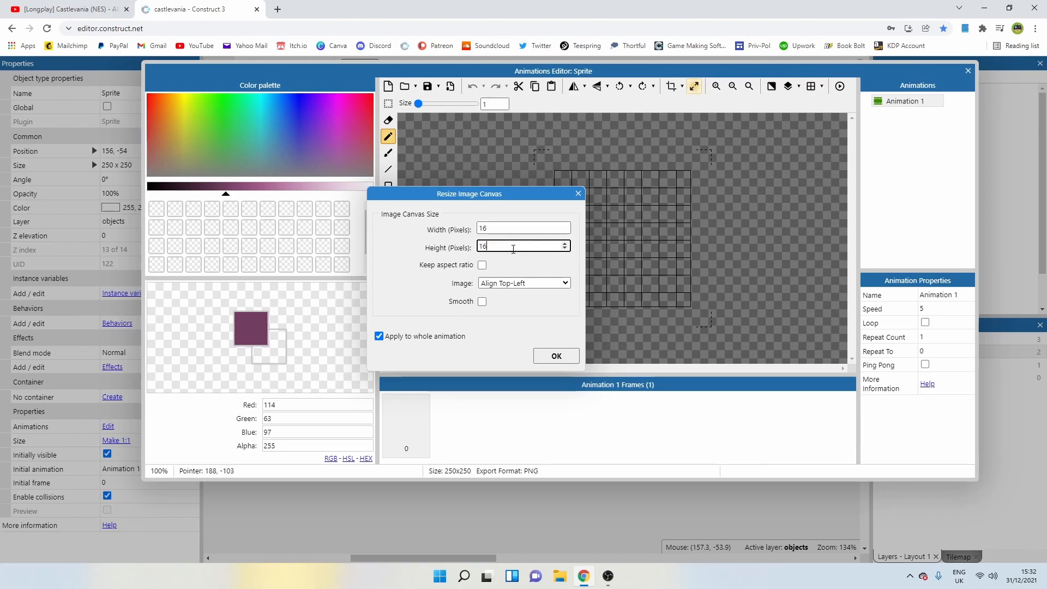
{"action": "type", "text": "16"}
{"action": "key", "text": "Return"}
{"action": "left_click", "coordinate": [627, 246]}
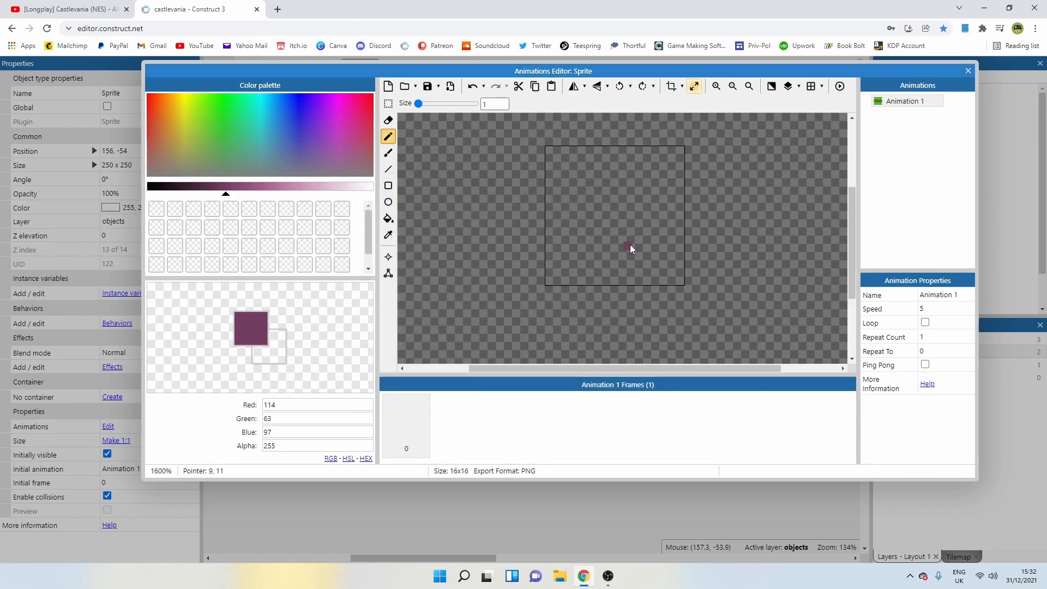
Assign the sprite's origin point to the middle of the canvas.
{"action": "left_click", "coordinate": [388, 257]}
{"action": "right_click", "coordinate": [208, 115]}
{"action": "mouse_move", "coordinate": [256, 180]}
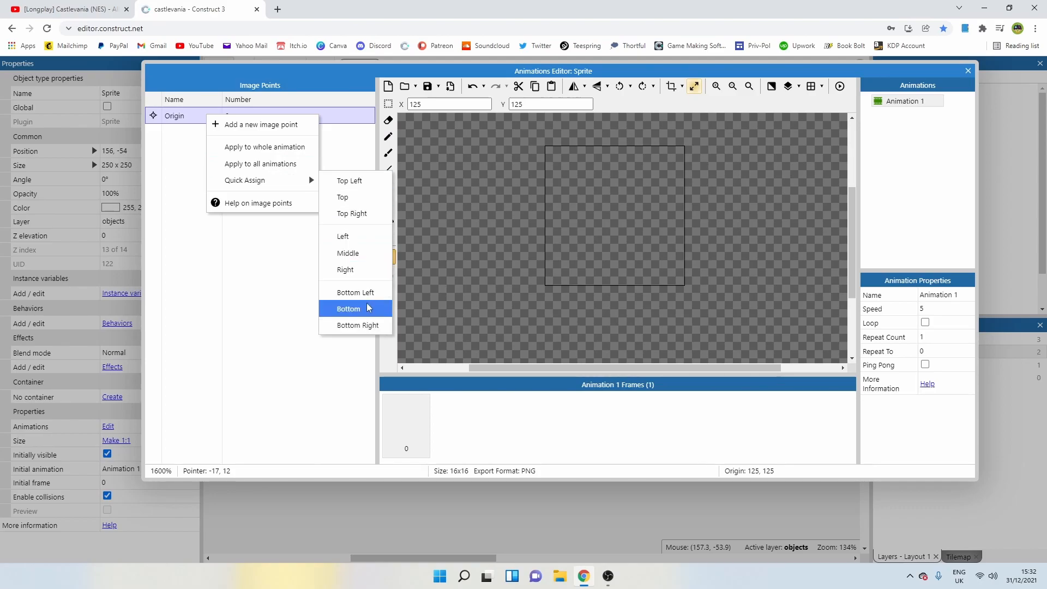
{"action": "left_click", "coordinate": [348, 253]}
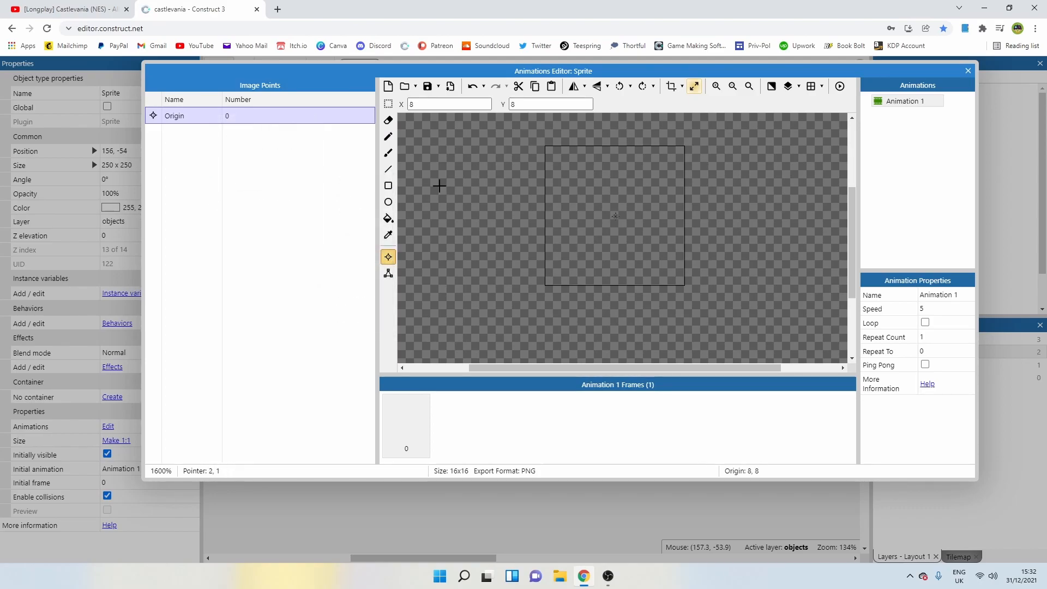
Choose a very dark reddish-brown pencil colour, RGB 28, 9, 4.
{"action": "left_click", "coordinate": [387, 137]}
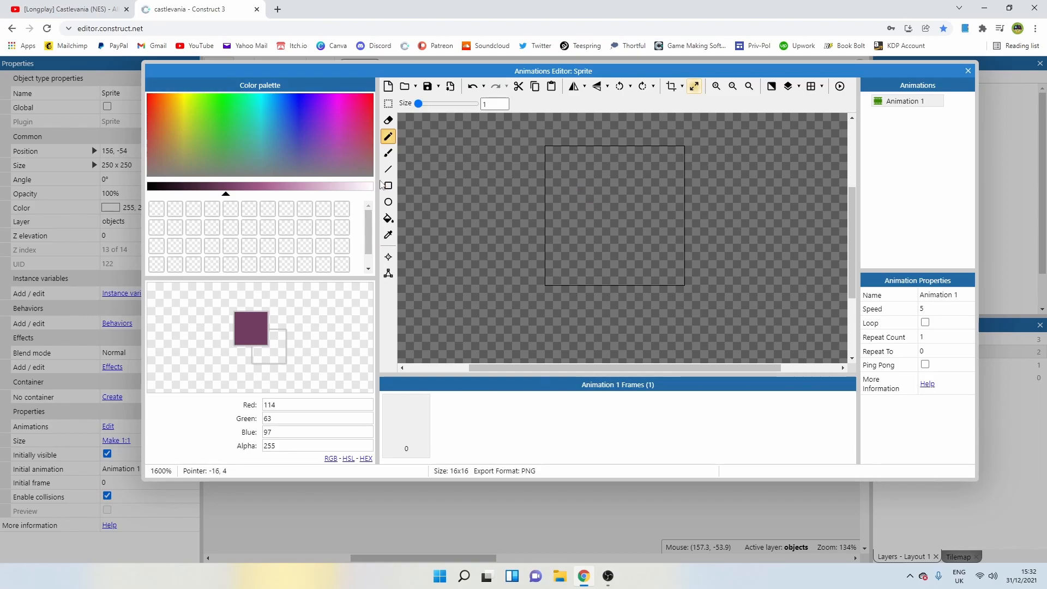
{"action": "left_click", "coordinate": [160, 188]}
{"action": "left_click_drag", "start_coordinate": [199, 151], "coordinate": [154, 116]}
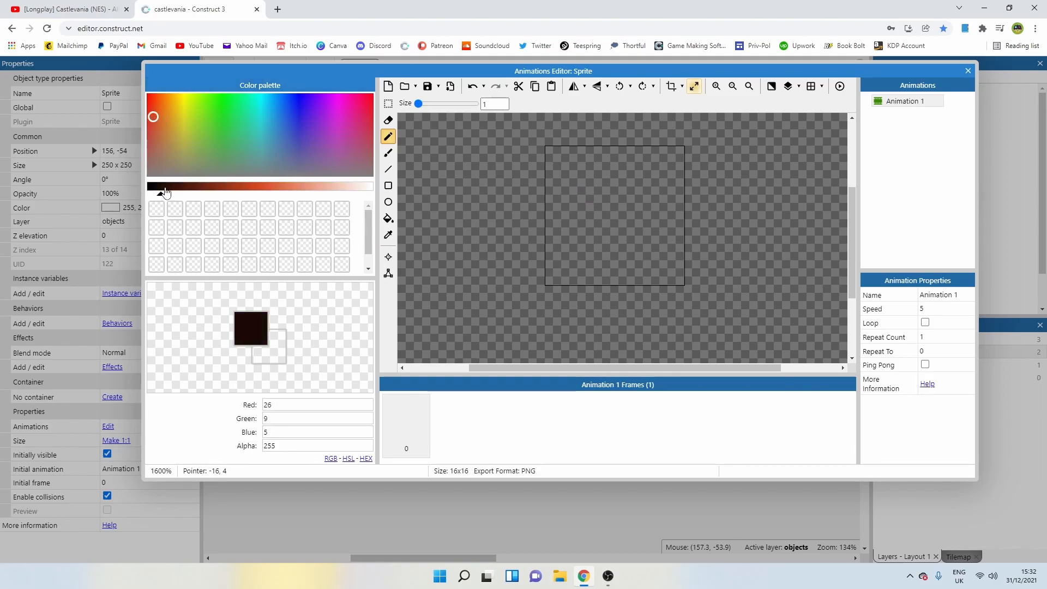
{"action": "left_click", "coordinate": [165, 192]}
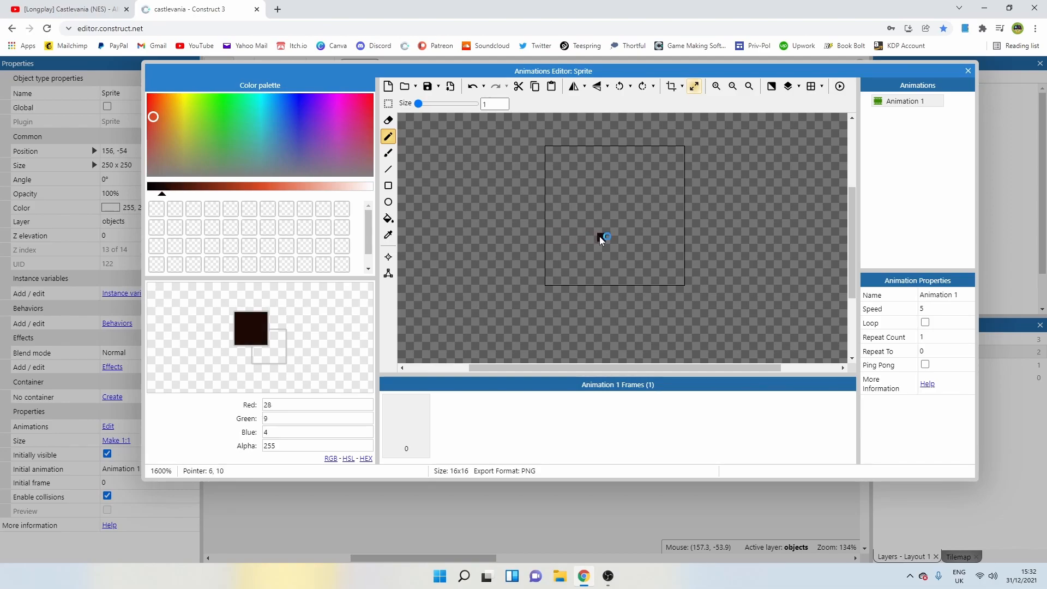
Draw the curved left edge of the creature's body outline with 1-pixel pencil strokes.
{"action": "left_click", "coordinate": [576, 194]}
{"action": "left_click", "coordinate": [566, 202]}
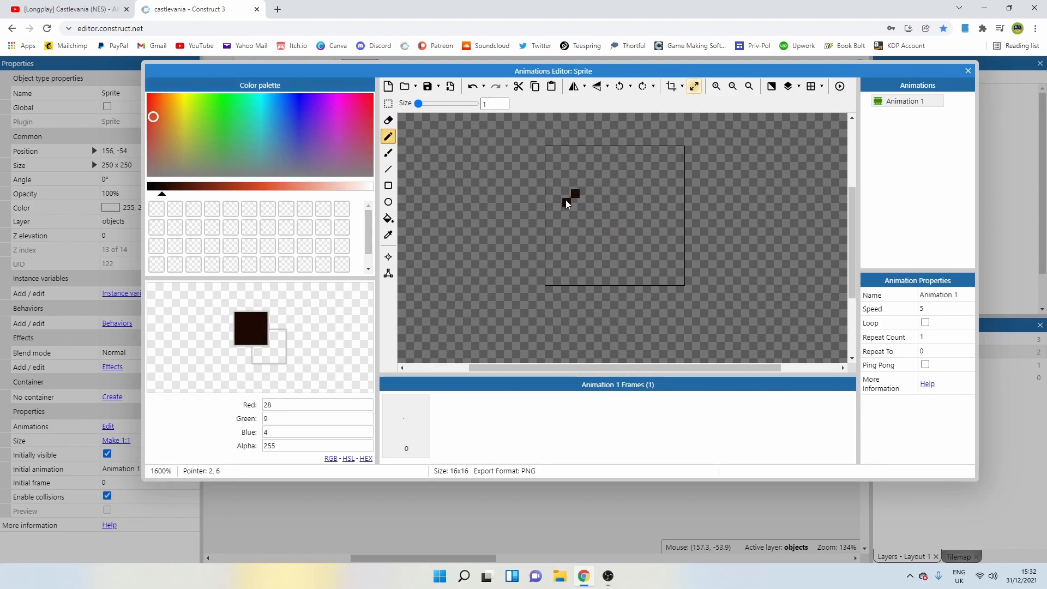
{"action": "left_click_drag", "start_coordinate": [558, 217], "coordinate": [559, 224]}
{"action": "left_click", "coordinate": [558, 229]}
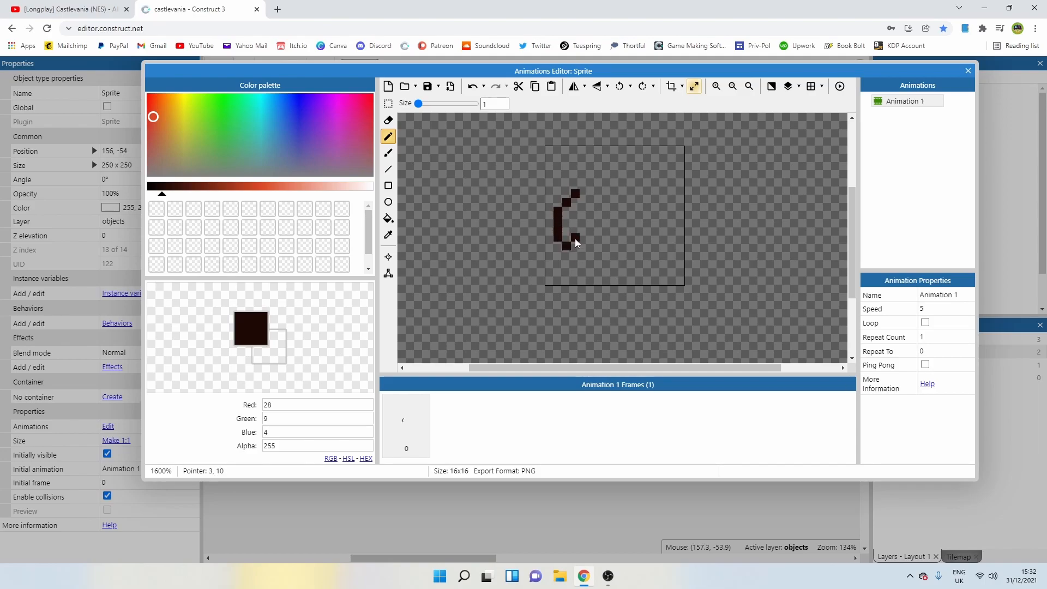
{"action": "left_click", "coordinate": [576, 253]}
Complete the body outline with a pointed bump, a dip and a second bump on top, a rounded right side and a flat base.
{"action": "left_click", "coordinate": [603, 200]}
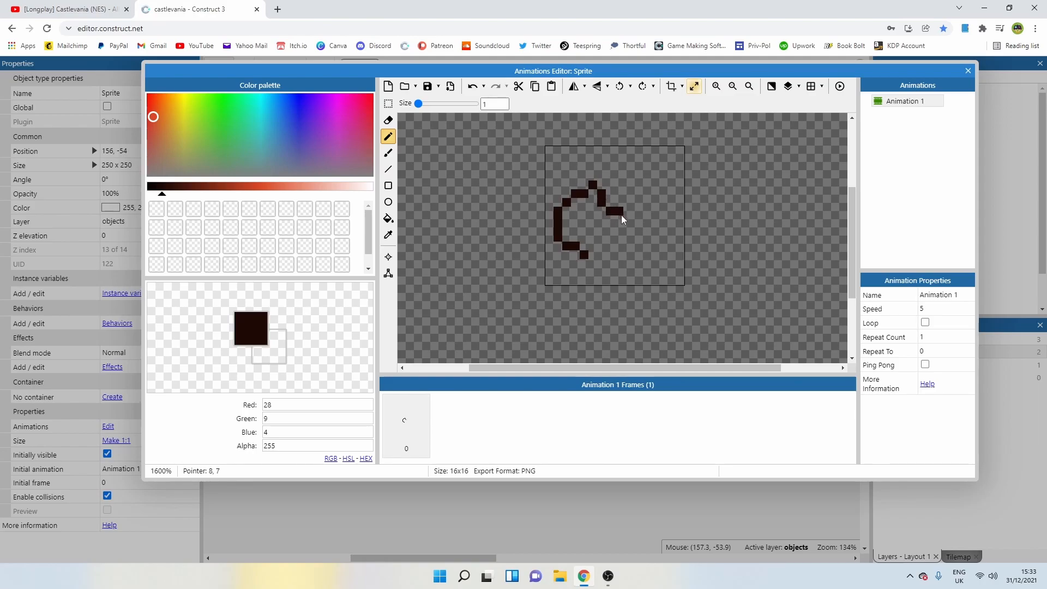
{"action": "left_click", "coordinate": [620, 211]}
{"action": "left_click", "coordinate": [627, 217]}
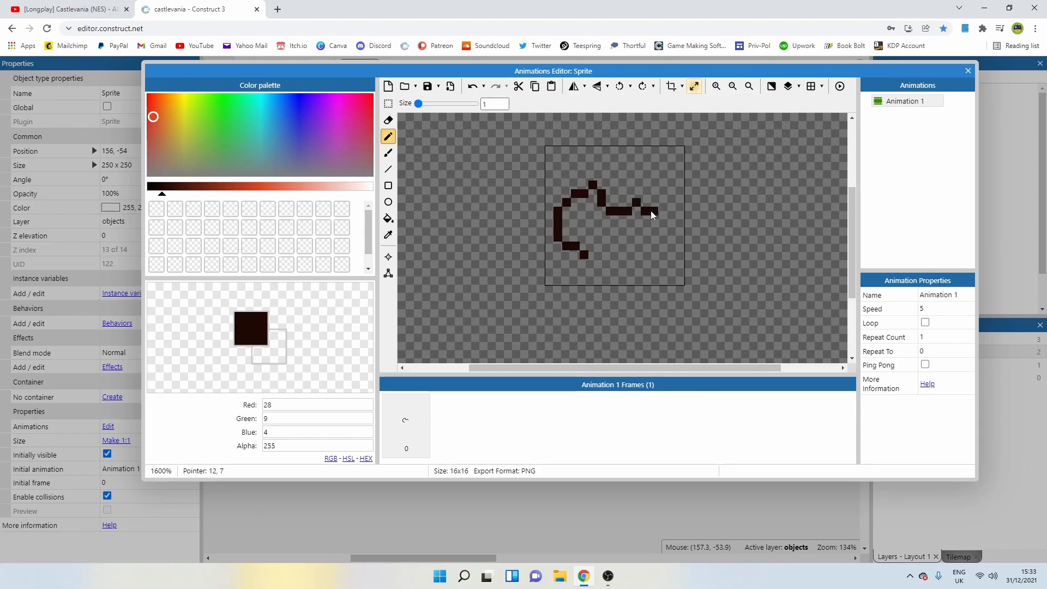
{"action": "right_click", "coordinate": [631, 220]}
{"action": "left_click", "coordinate": [627, 212]}
{"action": "right_click", "coordinate": [635, 204]}
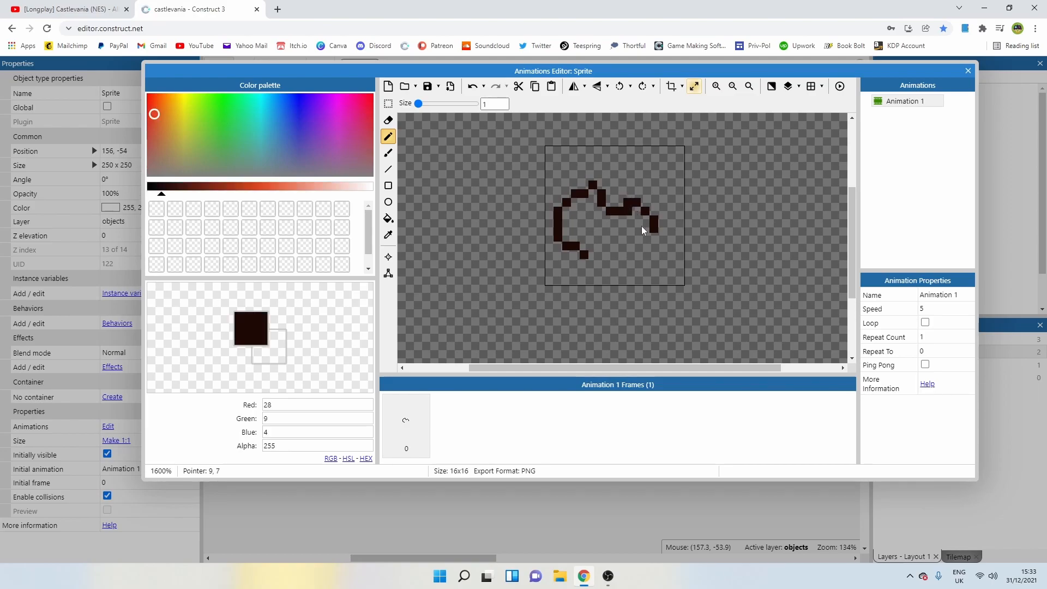
{"action": "left_click_drag", "start_coordinate": [641, 254], "coordinate": [604, 258]}
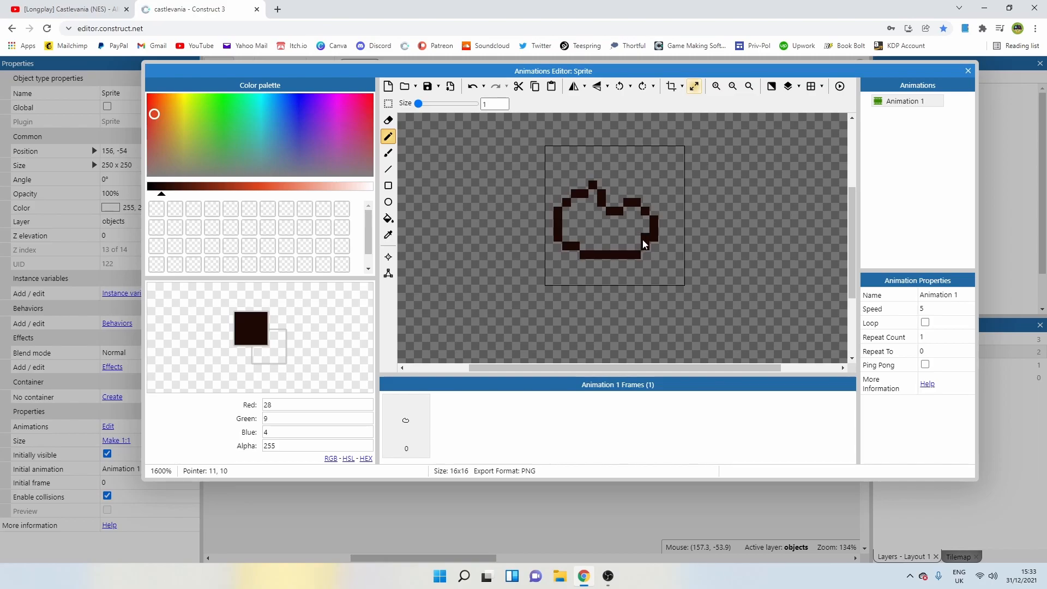
Select the whole body outline and move it one pixel right and one pixel up.
{"action": "left_click", "coordinate": [387, 106]}
{"action": "left_click_drag", "start_coordinate": [491, 152], "coordinate": [677, 269]}
{"action": "left_click_drag", "start_coordinate": [632, 239], "coordinate": [640, 229]}
{"action": "left_click", "coordinate": [755, 227]}
Draw a slanted, lowered wing outline beneath the body's right half, reaching the canvas's bottom edge.
{"action": "left_click", "coordinate": [388, 137]}
{"action": "left_click", "coordinate": [626, 229]}
{"action": "key", "text": "ctrl+z"}
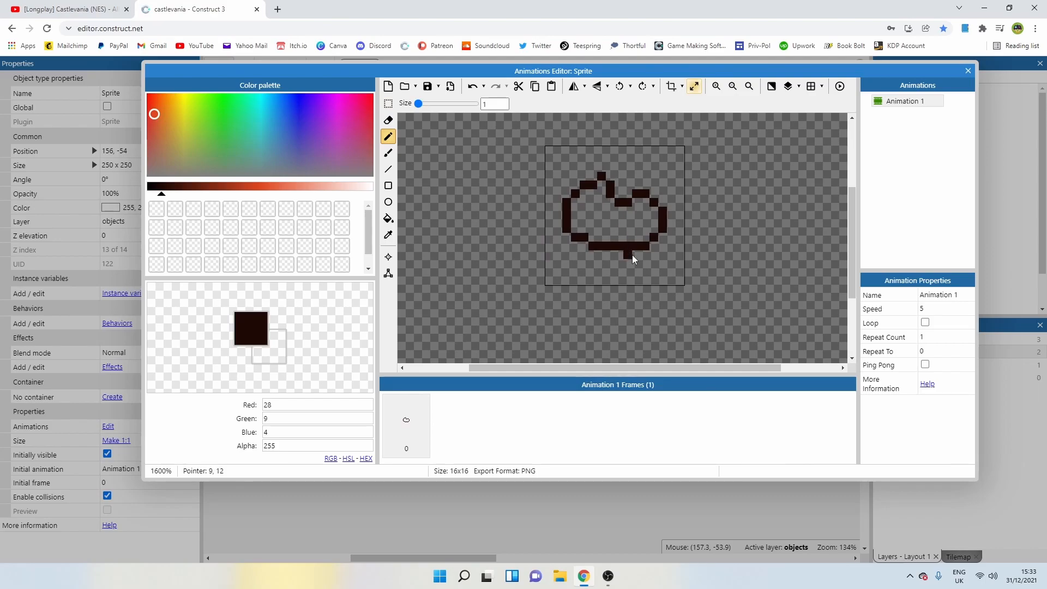
{"action": "left_click", "coordinate": [659, 179]}
{"action": "key", "text": "ctrl+z"}
{"action": "left_click", "coordinate": [659, 152]}
{"action": "key", "text": "ctrl+z"}
{"action": "left_click_drag", "start_coordinate": [631, 282], "coordinate": [657, 284]}
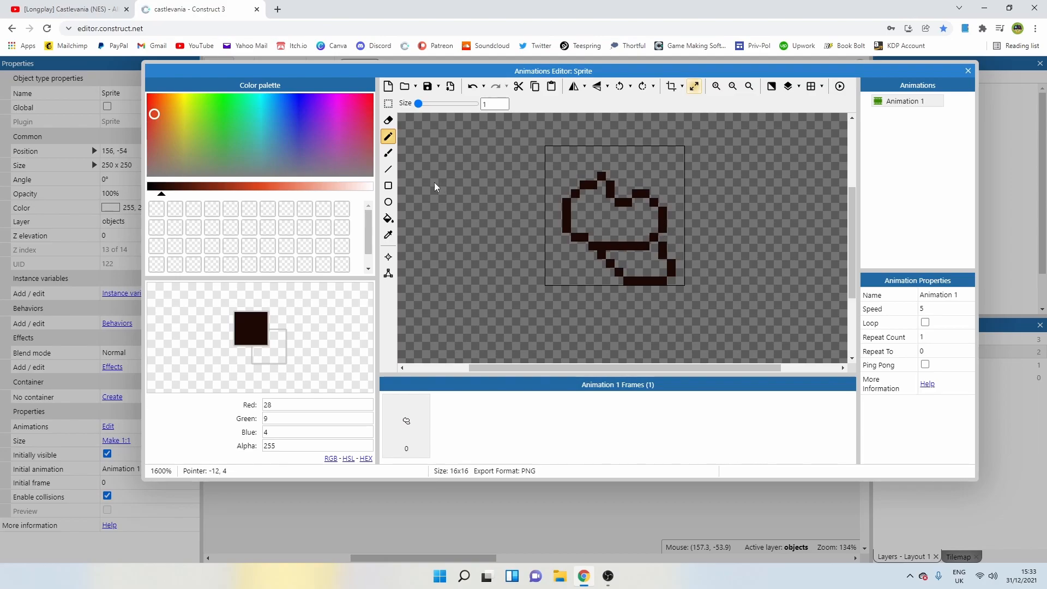
Flood-fill the body and lowered wing outlines with the dark brown colour.
{"action": "left_click", "coordinate": [388, 218]}
{"action": "left_click", "coordinate": [603, 232]}
{"action": "left_click", "coordinate": [636, 262]}
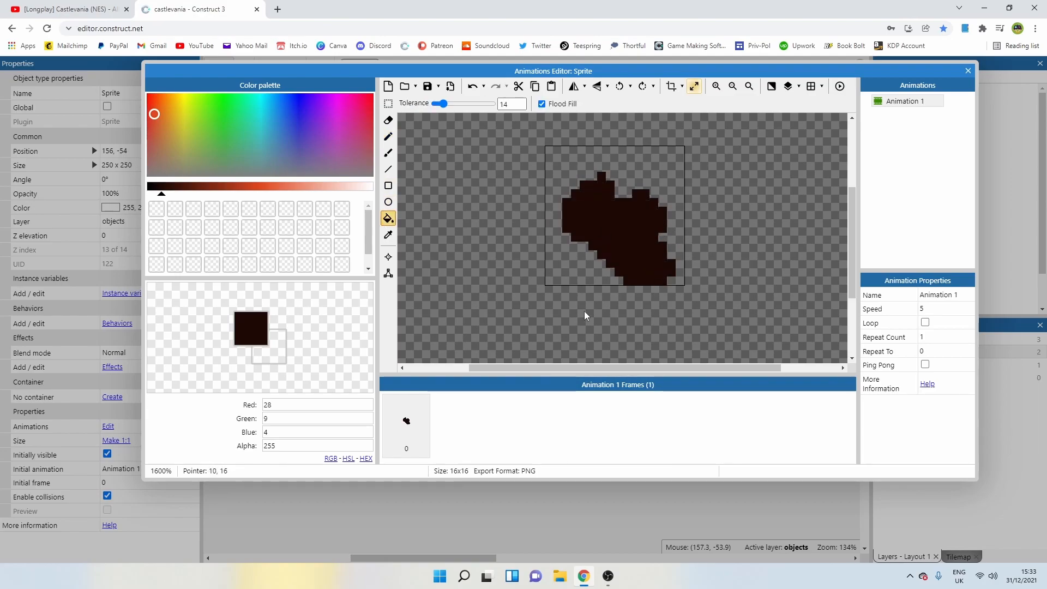
Duplicate frame 0 of the animation and select the copy.
{"action": "left_click", "coordinate": [387, 135]}
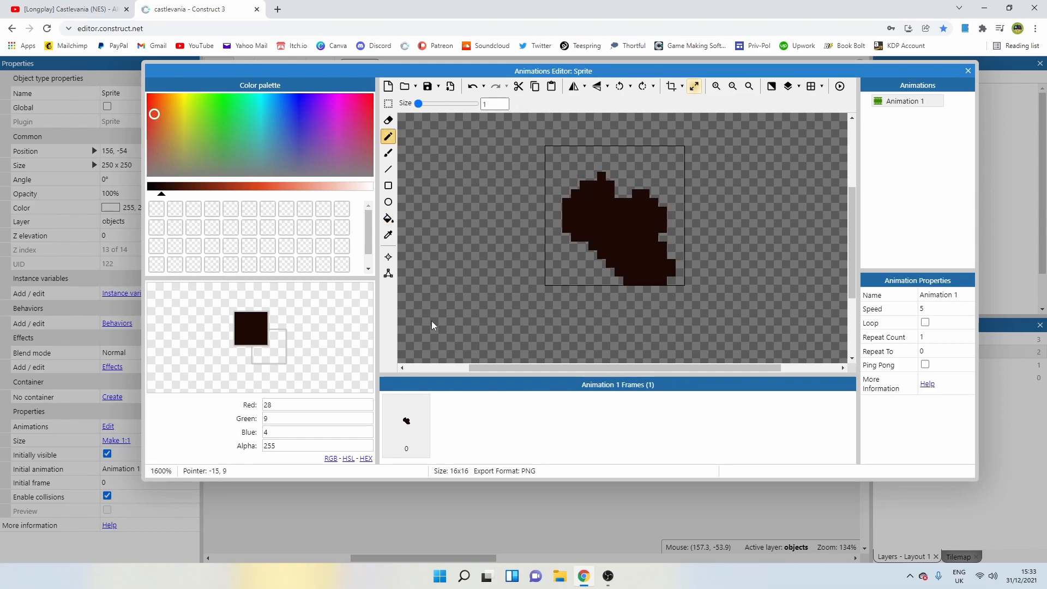
{"action": "right_click", "coordinate": [407, 431]}
{"action": "left_click", "coordinate": [431, 434]}
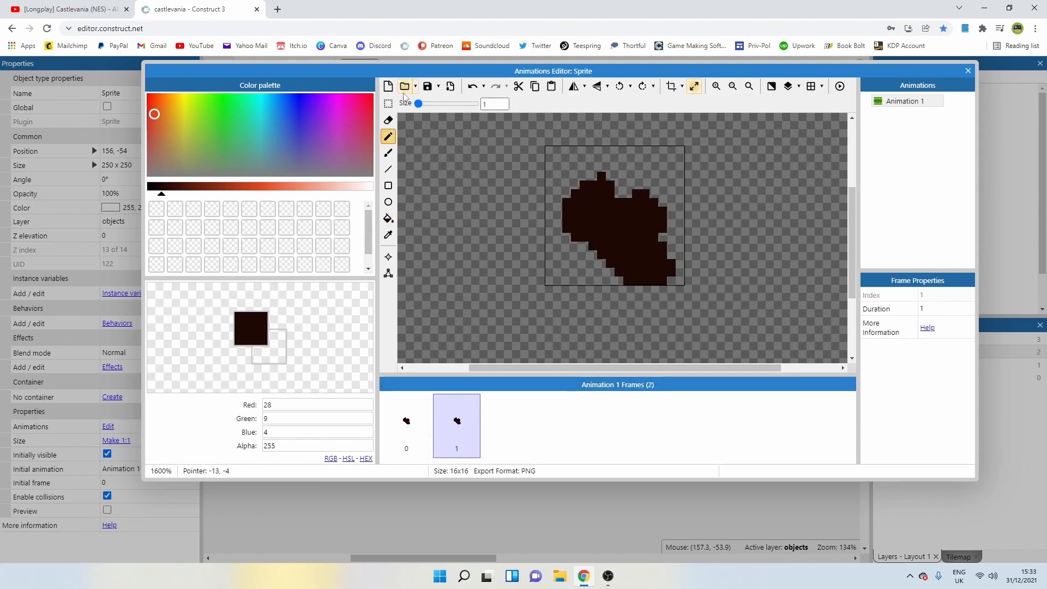
Erase the lowered wing and the leftover pixels at the body's lower-right corner in frame 1.
{"action": "left_click", "coordinate": [388, 103]}
{"action": "left_click_drag", "start_coordinate": [578, 258], "coordinate": [688, 289]}
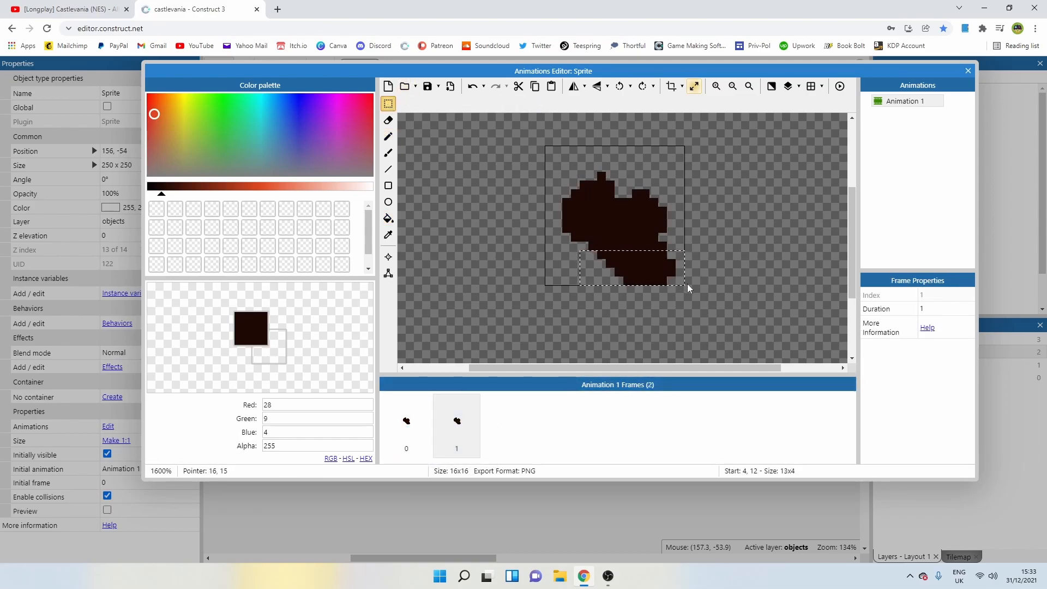
{"action": "key", "text": "Delete"}
{"action": "left_click_drag", "start_coordinate": [671, 247], "coordinate": [653, 263]}
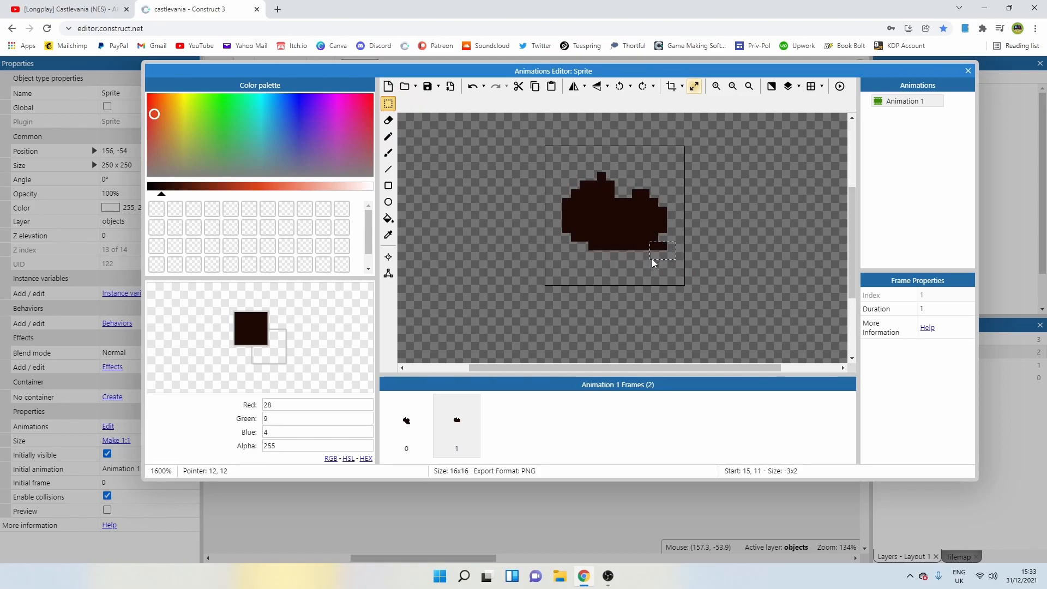
{"action": "key", "text": "Delete"}
Draw a solid raised wing above the body in frame 1, sweeping up and to the right with the pencil.
{"action": "left_click", "coordinate": [388, 136]}
{"action": "left_click", "coordinate": [635, 177]}
{"action": "left_click_drag", "start_coordinate": [619, 176], "coordinate": [627, 166]}
{"action": "right_click", "coordinate": [627, 168]}
{"action": "left_click", "coordinate": [611, 176]}
{"action": "right_click", "coordinate": [629, 161]}
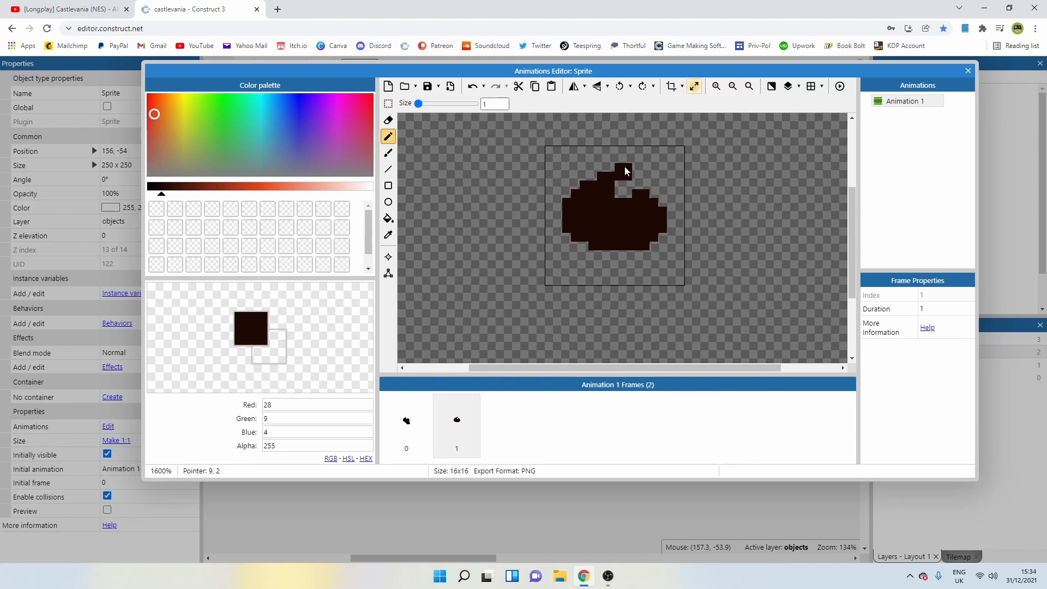
{"action": "left_click_drag", "start_coordinate": [633, 163], "coordinate": [652, 162]}
{"action": "right_click", "coordinate": [650, 178]}
{"action": "left_click", "coordinate": [648, 177]}
{"action": "mouse_move", "coordinate": [640, 188]}
{"action": "left_mouse_down"}
{"action": "mouse_move", "coordinate": [624, 188]}
{"action": "mouse_move", "coordinate": [642, 172]}
{"action": "left_mouse_up"}
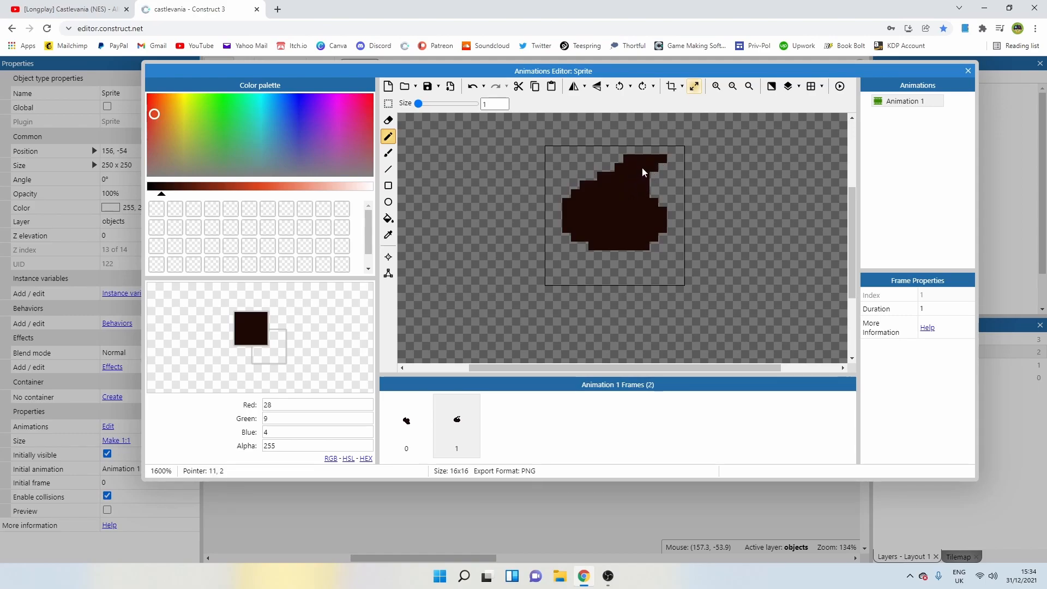
Alternate between frames 0 and 1 to compare the lowered and raised wing poses.
{"action": "left_click", "coordinate": [421, 425]}
{"action": "left_click", "coordinate": [454, 424]}
{"action": "left_click", "coordinate": [419, 423]}
{"action": "left_click", "coordinate": [456, 423]}
{"action": "left_click", "coordinate": [424, 424]}
{"action": "left_click", "coordinate": [476, 423]}
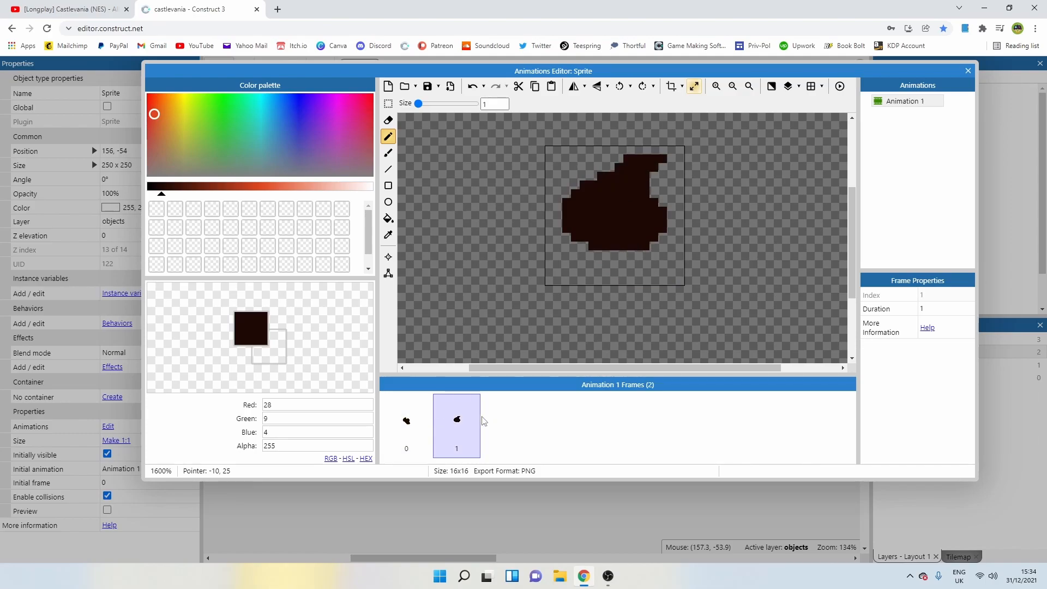
{"action": "left_click", "coordinate": [403, 423]}
{"action": "left_click", "coordinate": [450, 424]}
{"action": "left_click", "coordinate": [400, 420]}
{"action": "left_click", "coordinate": [469, 420]}
{"action": "left_click", "coordinate": [418, 420]}
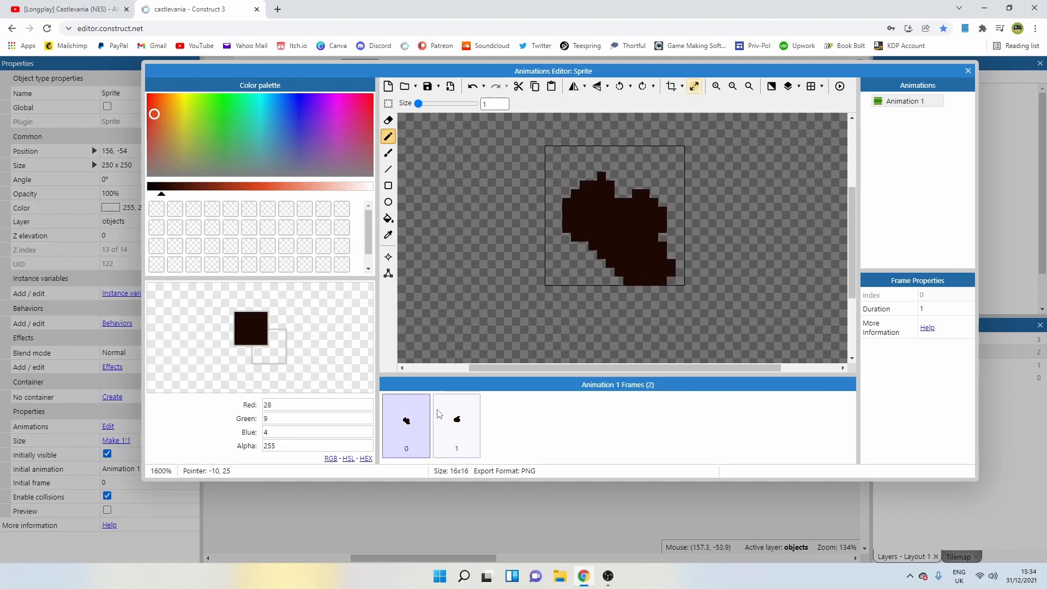
Select the artwork in frame 0 and move it up one pixel.
{"action": "left_click", "coordinate": [388, 103]}
{"action": "left_click_drag", "start_coordinate": [556, 165], "coordinate": [661, 257]}
{"action": "left_click", "coordinate": [733, 255]}
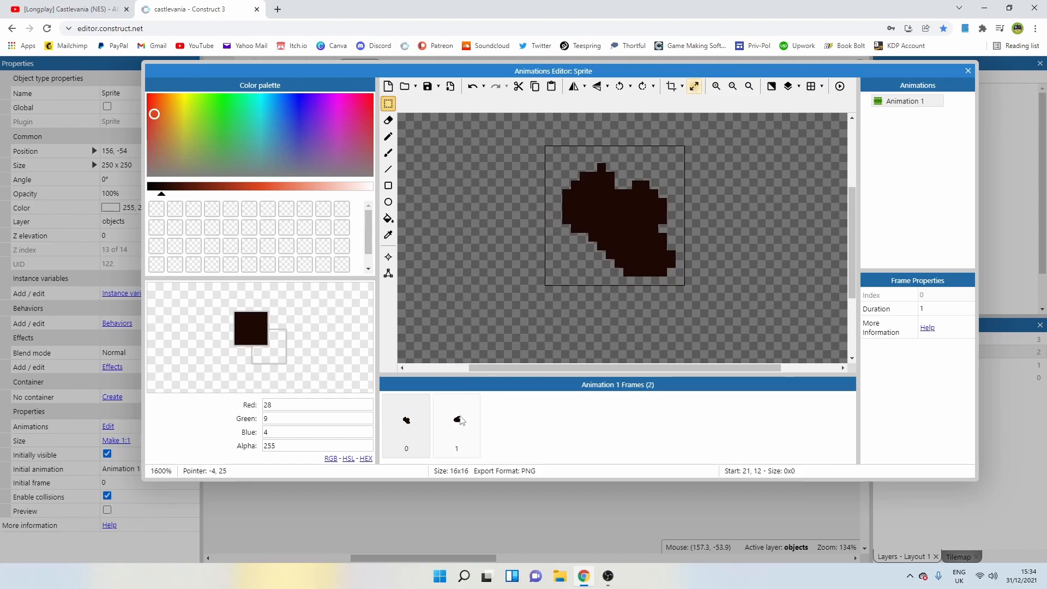
Select the artwork in frame 1 and move it down one pixel.
{"action": "left_click", "coordinate": [459, 418]}
{"action": "left_click_drag", "start_coordinate": [548, 143], "coordinate": [719, 262]}
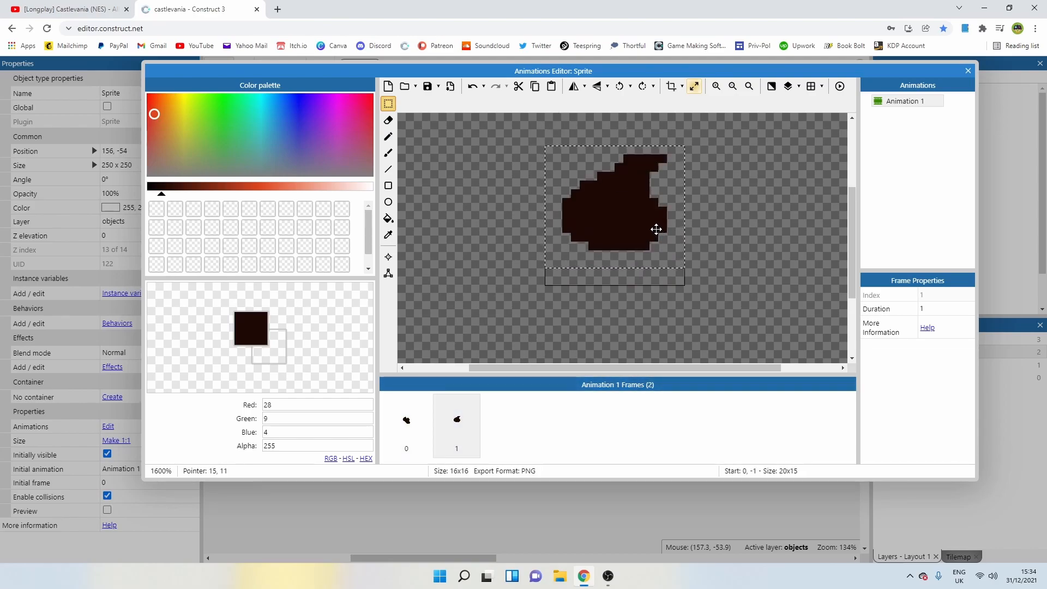
{"action": "left_click_drag", "start_coordinate": [656, 228], "coordinate": [655, 236]}
{"action": "left_click", "coordinate": [724, 220]}
Enable looping for Animation 1 and preview the animation.
{"action": "left_click", "coordinate": [910, 108]}
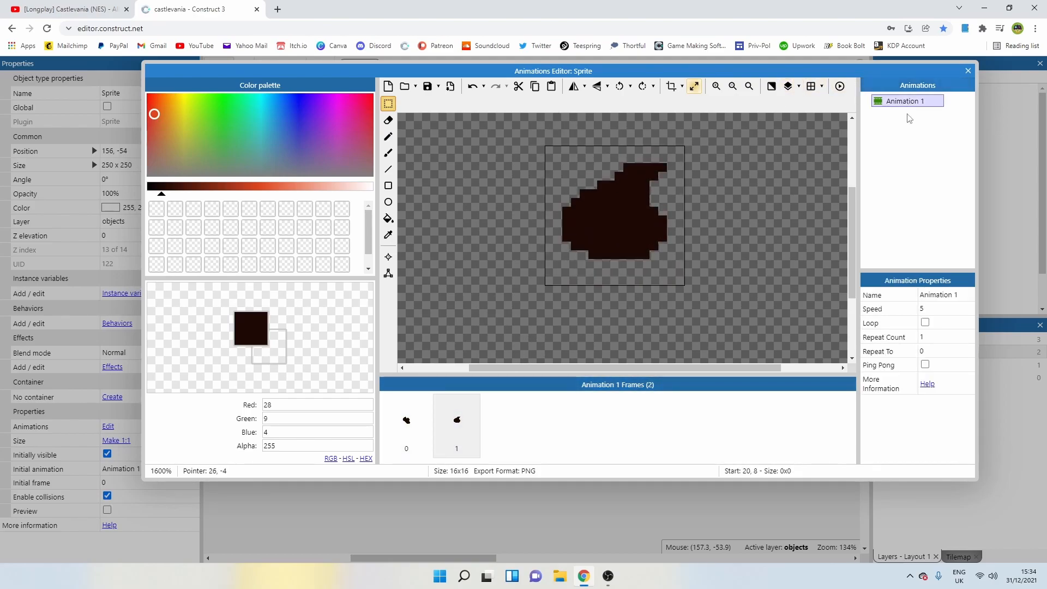
{"action": "left_click", "coordinate": [925, 322]}
{"action": "left_click", "coordinate": [839, 86]}
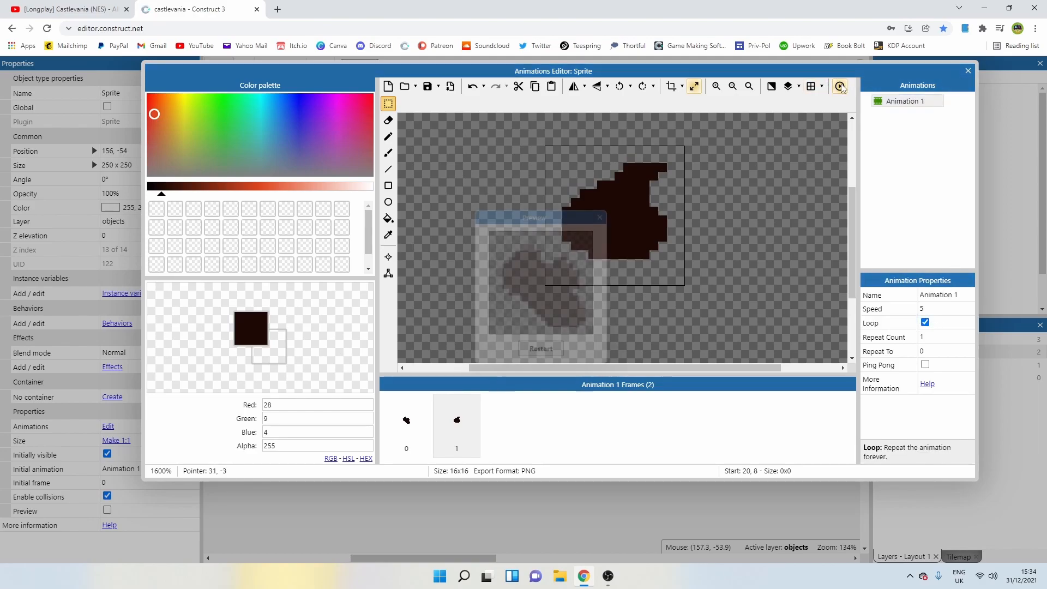
Duplicate frame 0 and delete the lowered part of the wing from the new frame 1.
{"action": "left_click", "coordinate": [601, 216]}
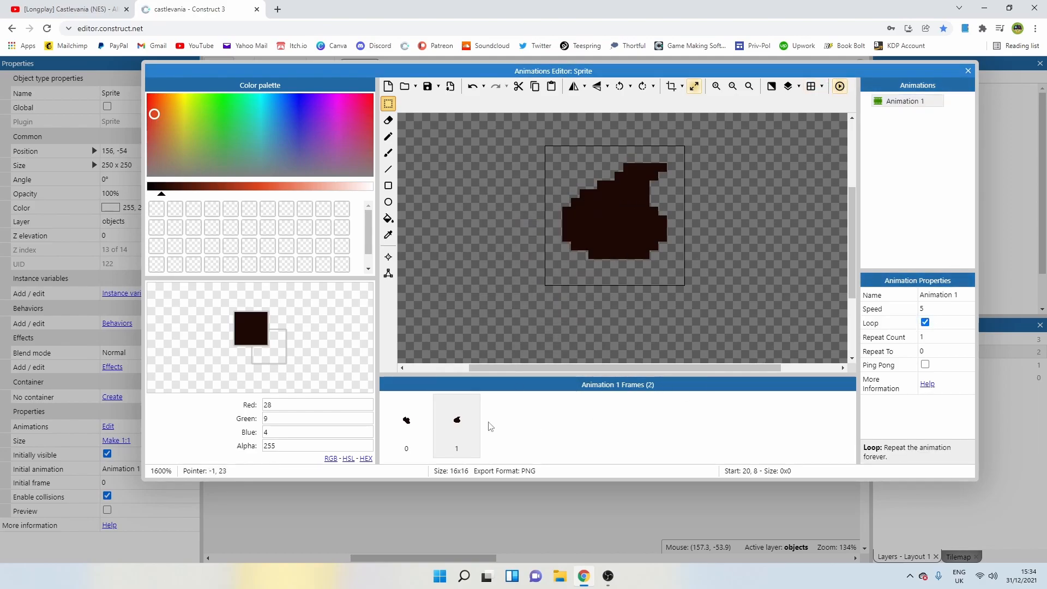
{"action": "right_click", "coordinate": [410, 430]}
{"action": "left_click", "coordinate": [436, 434]}
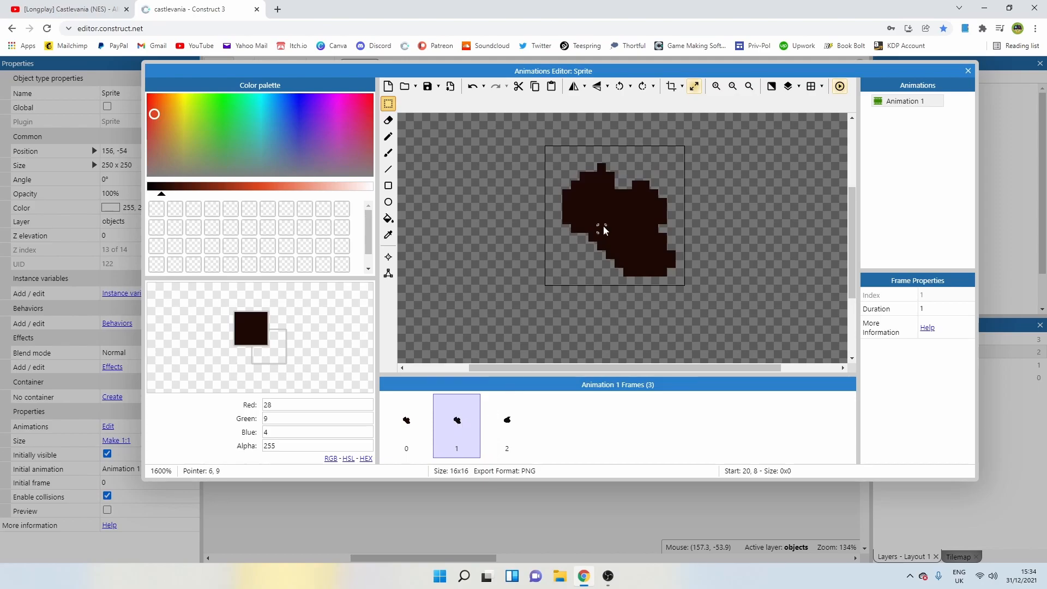
{"action": "mouse_move", "coordinate": [581, 244]}
{"action": "left_mouse_down"}
{"action": "mouse_move", "coordinate": [665, 283]}
{"action": "mouse_move", "coordinate": [688, 276]}
{"action": "left_mouse_up"}
{"action": "key", "text": "Delete"}
Reshape frame 1 with the pencil, trimming its lower right corner and drawing a pointed tip reaching the canvas's right edge.
{"action": "left_click", "coordinate": [390, 138]}
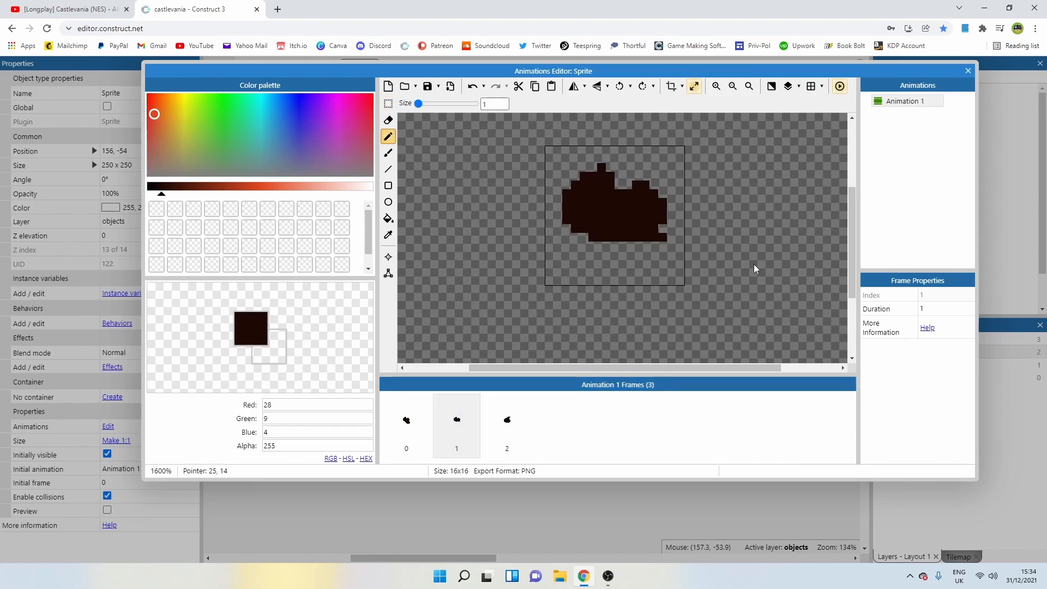
{"action": "right_click", "coordinate": [673, 237]}
{"action": "left_click_drag", "start_coordinate": [664, 238], "coordinate": [657, 238]}
{"action": "right_click", "coordinate": [647, 213]}
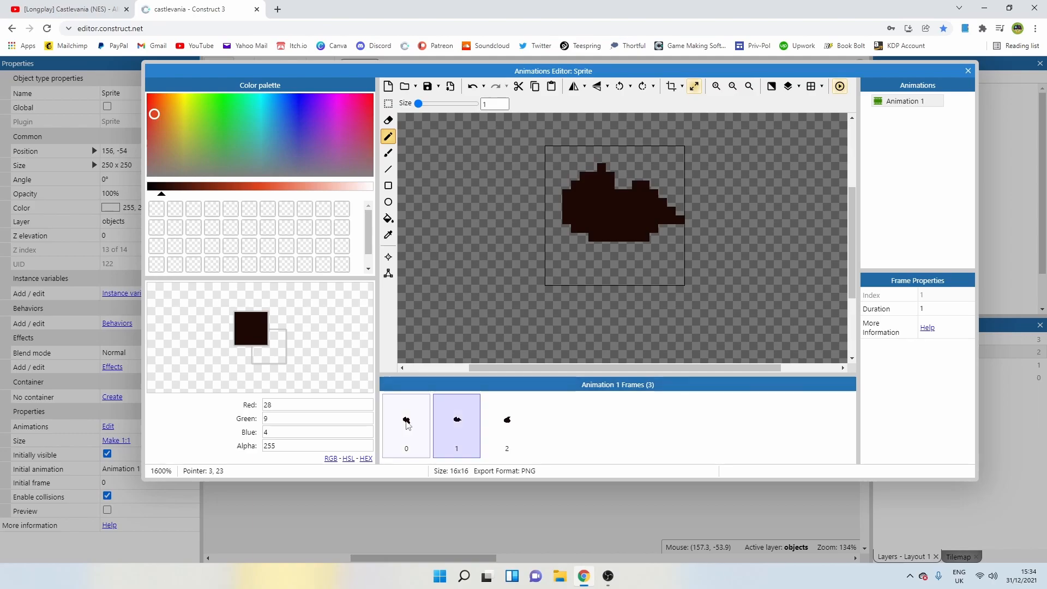
Switch between frames 0, 1 and 2 to compare the in-between pose with the lowered and raised wing poses.
{"action": "left_click", "coordinate": [517, 423]}
{"action": "left_click", "coordinate": [460, 425]}
{"action": "left_click", "coordinate": [407, 425]}
{"action": "left_click", "coordinate": [456, 428]}
{"action": "left_click", "coordinate": [415, 428]}
{"action": "left_click", "coordinate": [457, 428]}
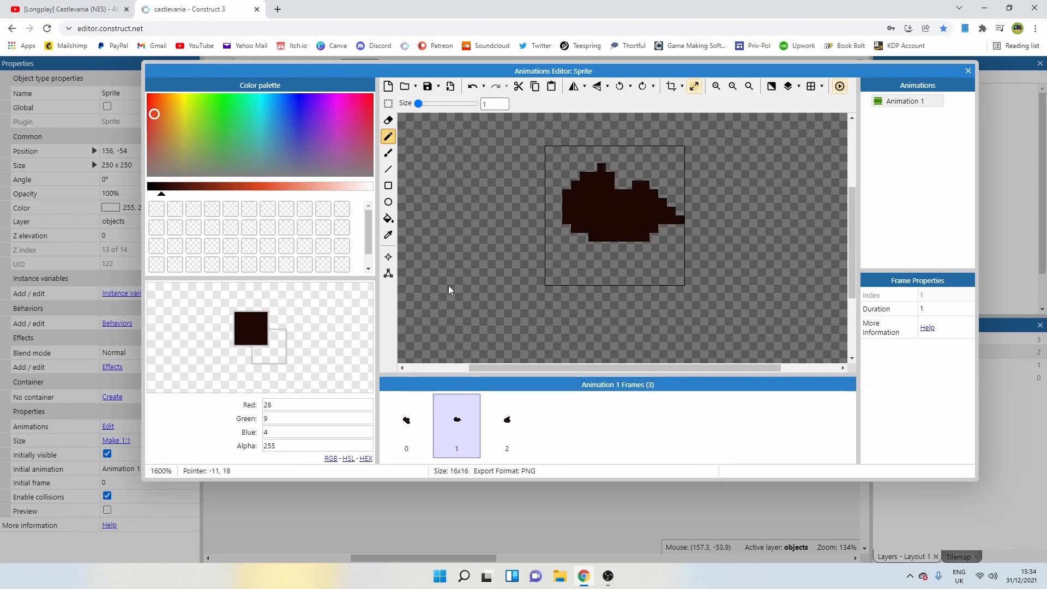
{"action": "left_click", "coordinate": [422, 429]}
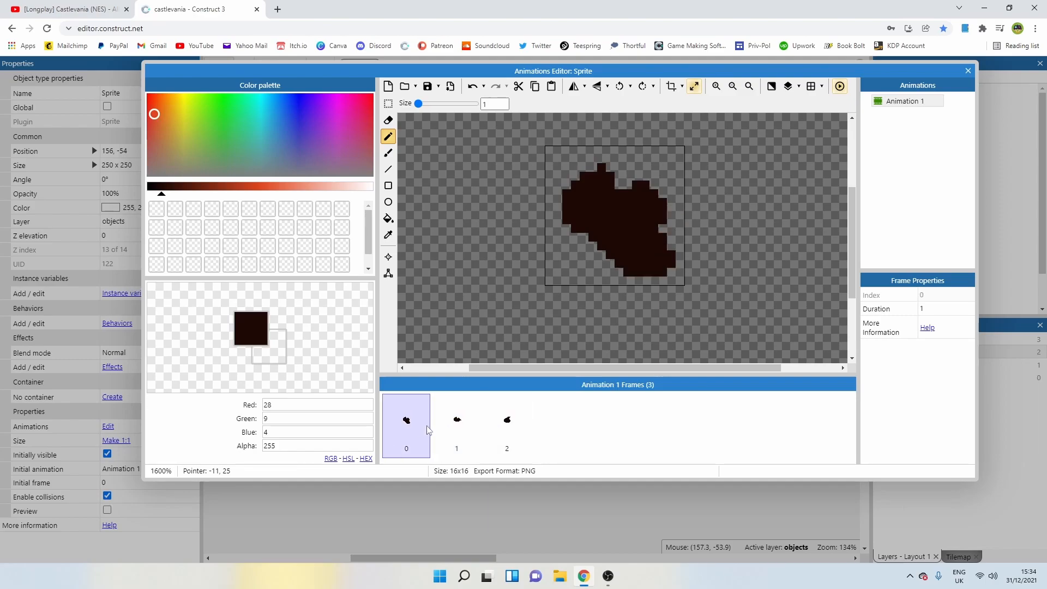
{"action": "left_click", "coordinate": [458, 425]}
Duplicate frame 1, move the copy to the end as frame 3, and preview the animation.
{"action": "left_click", "coordinate": [388, 103]}
{"action": "left_click", "coordinate": [484, 427]}
{"action": "left_click", "coordinate": [460, 424]}
{"action": "right_click", "coordinate": [461, 424]}
{"action": "left_click", "coordinate": [493, 431]}
{"action": "left_click_drag", "start_coordinate": [520, 429], "coordinate": [561, 418]}
{"action": "left_click", "coordinate": [840, 86]}
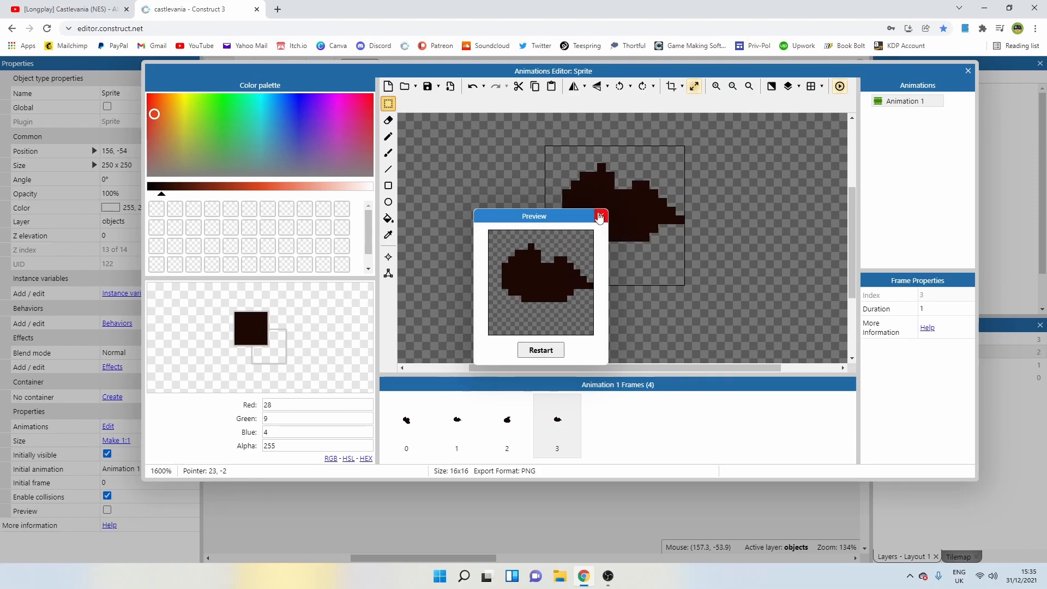
{"action": "left_click", "coordinate": [600, 217]}
Trace the inside edge of frame 0's silhouette with a lighter brown (49, 15, 7), undoing the last stray pencil mark.
{"action": "left_click", "coordinate": [401, 423]}
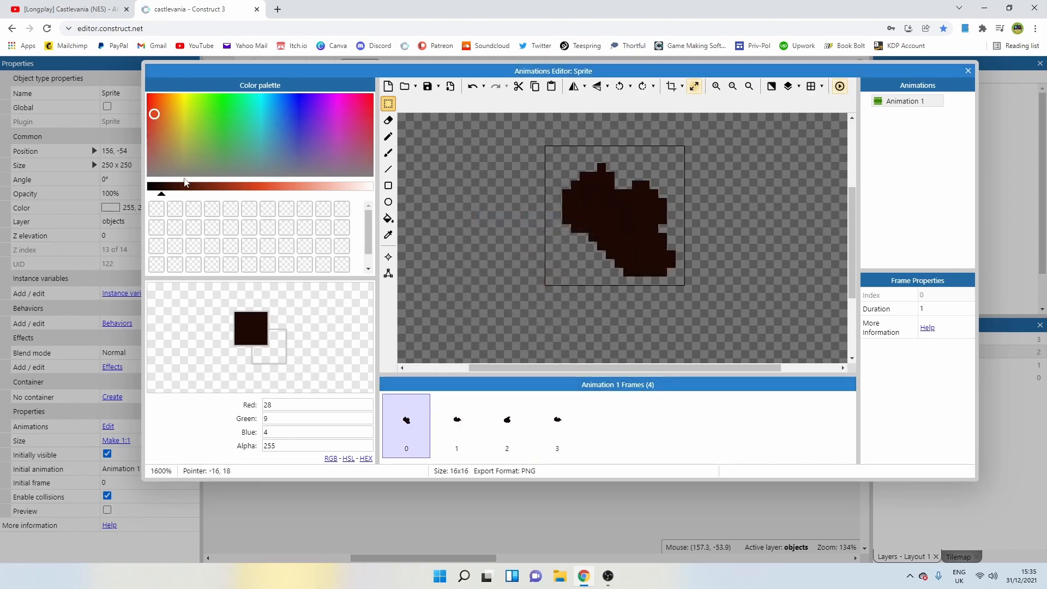
{"action": "left_click_drag", "start_coordinate": [168, 190], "coordinate": [173, 192]}
{"action": "left_click", "coordinate": [388, 136]}
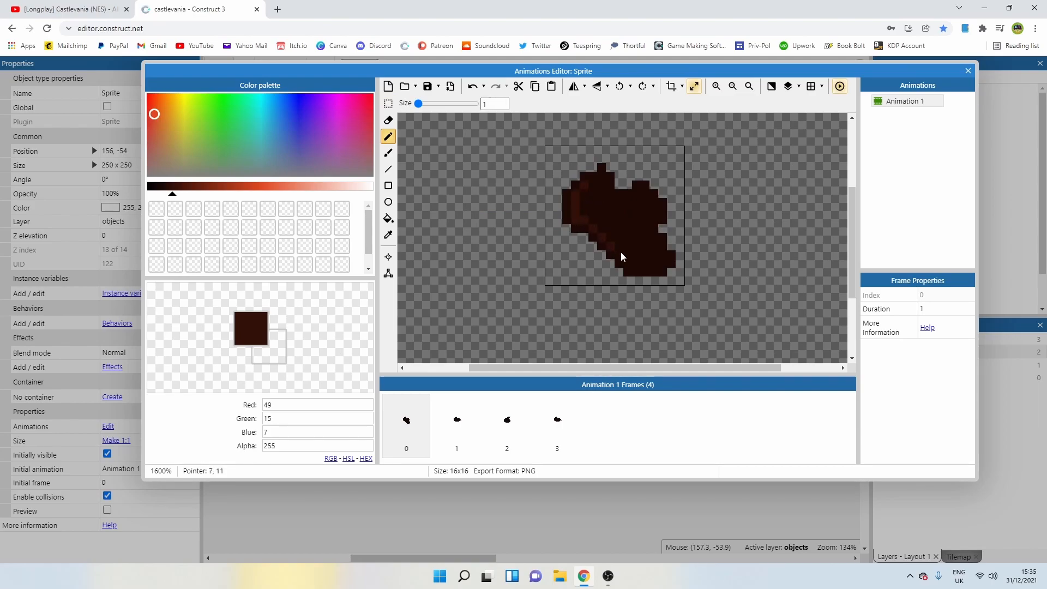
{"action": "left_click_drag", "start_coordinate": [623, 259], "coordinate": [639, 263]}
{"action": "left_click_drag", "start_coordinate": [644, 233], "coordinate": [645, 230]}
{"action": "left_click_drag", "start_coordinate": [634, 195], "coordinate": [629, 201]}
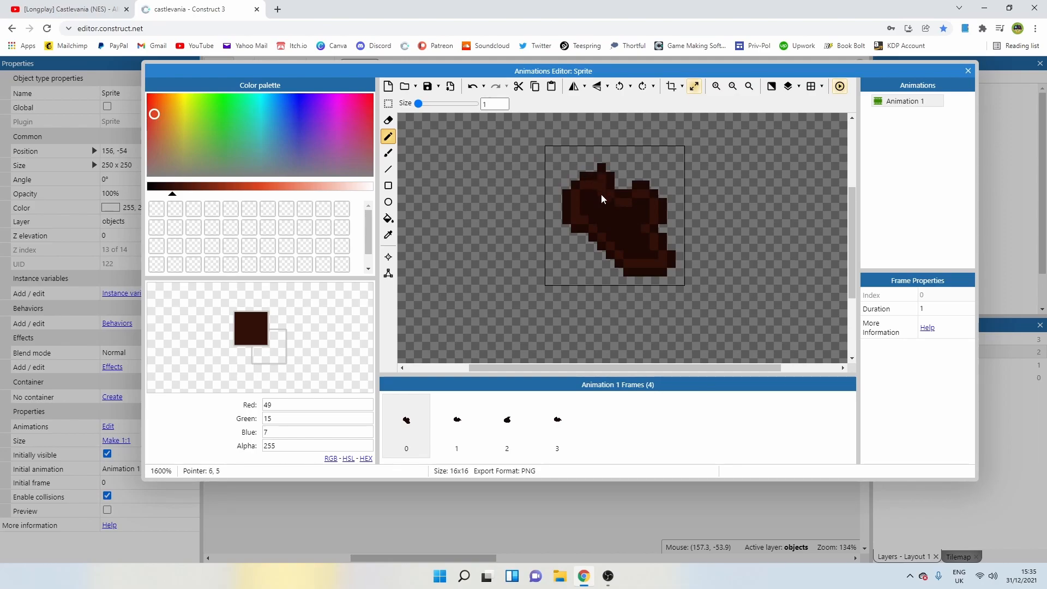
{"action": "key", "text": "ctrl+z"}
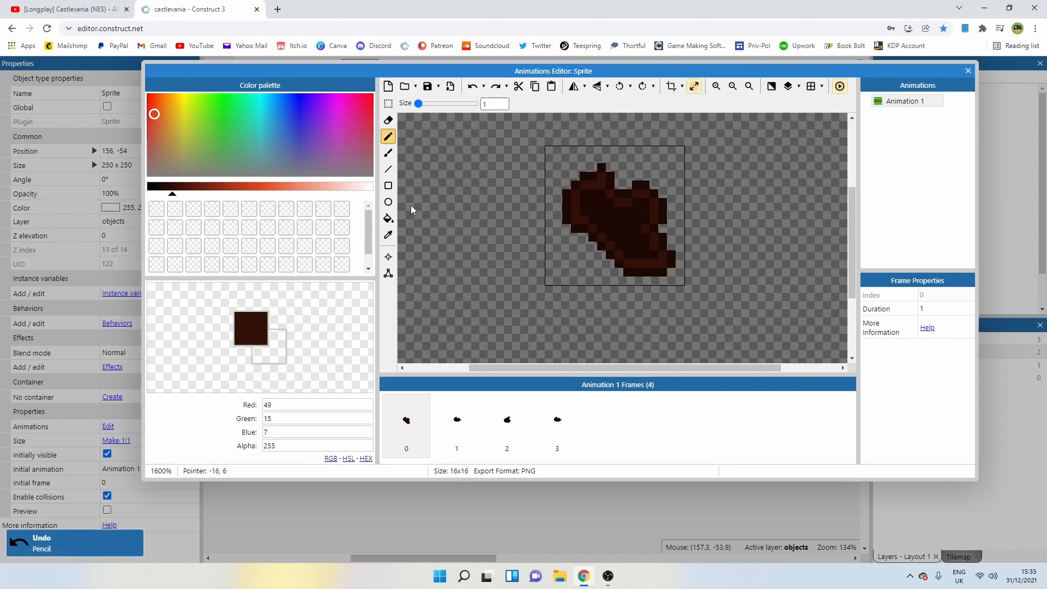
Flood-fill the interior of frame 0's creature with the lighter brown and compare it with frame 1.
{"action": "left_click", "coordinate": [388, 219]}
{"action": "left_click", "coordinate": [605, 224]}
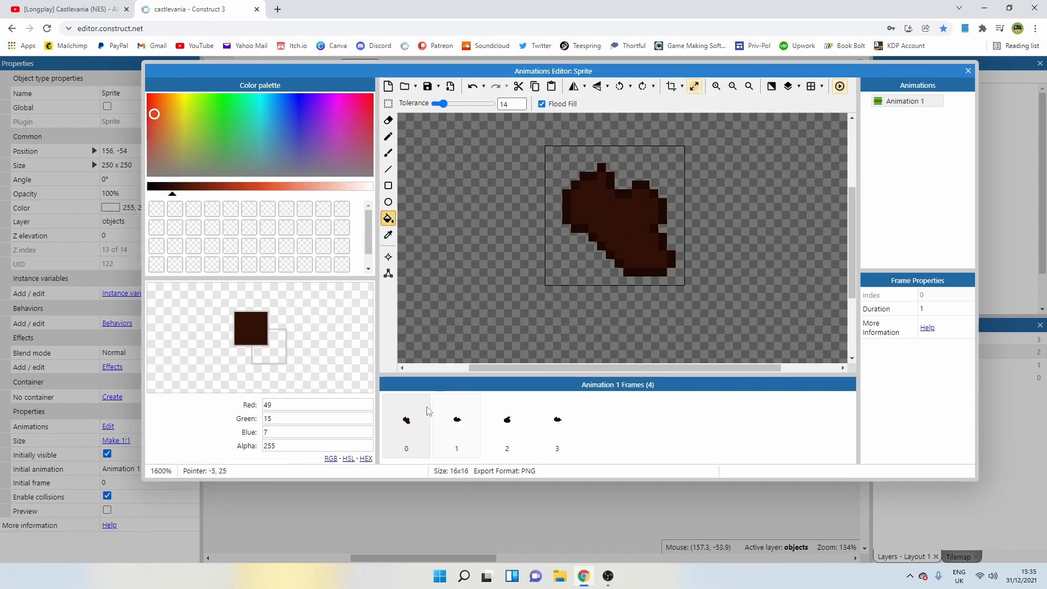
{"action": "left_click", "coordinate": [459, 428]}
{"action": "left_click", "coordinate": [426, 432]}
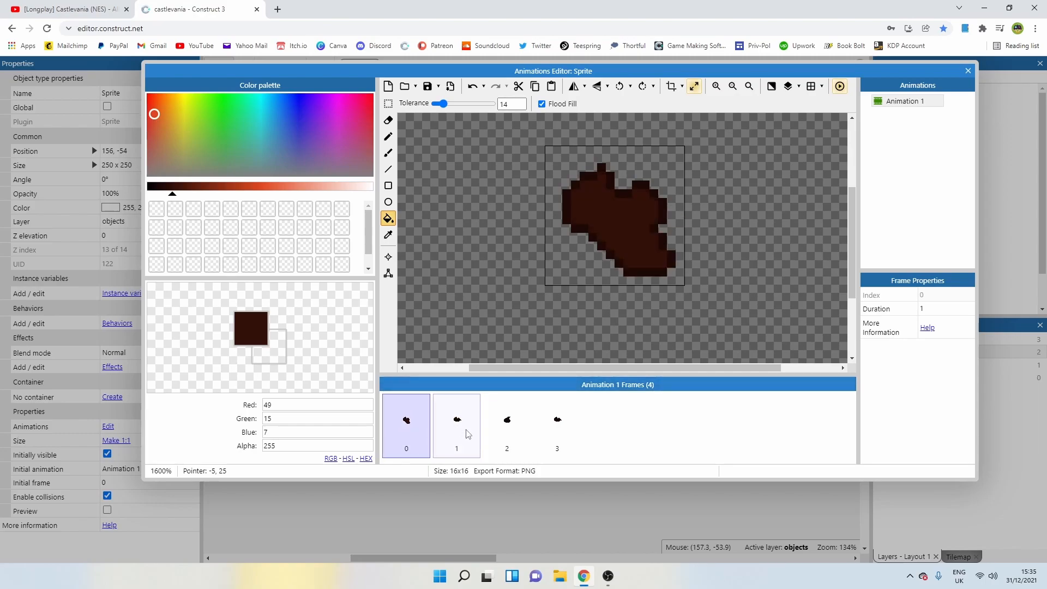
Trace the inside edge of frame 1's silhouette with the lighter brown and flood-fill its interior.
{"action": "left_click", "coordinate": [458, 429]}
{"action": "left_click", "coordinate": [388, 136]}
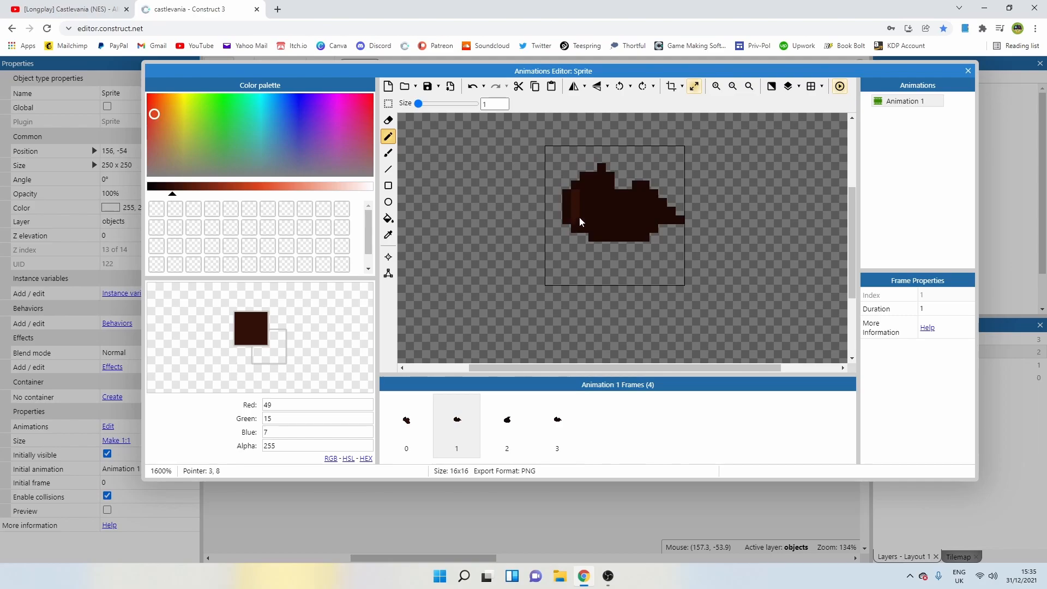
{"action": "left_click_drag", "start_coordinate": [618, 231], "coordinate": [643, 233]}
{"action": "left_click_drag", "start_coordinate": [643, 196], "coordinate": [630, 198]}
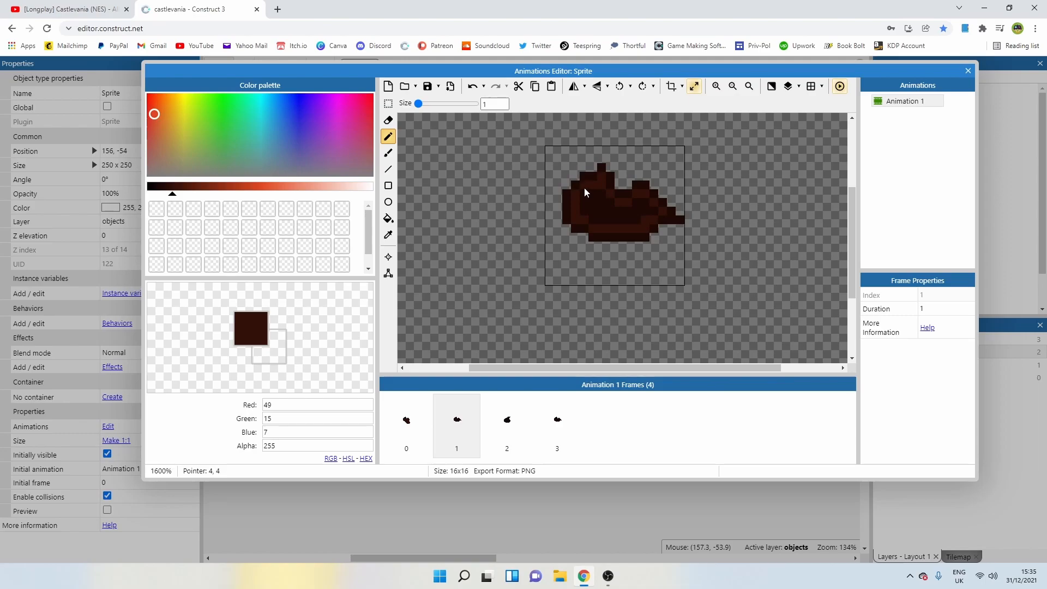
{"action": "left_click", "coordinate": [387, 218]}
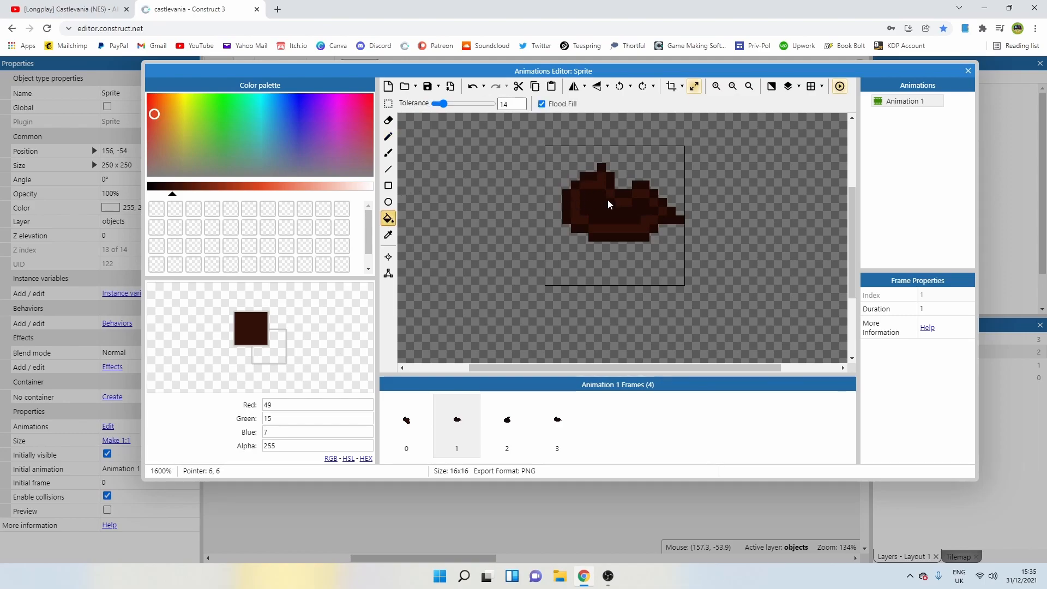
{"action": "left_click", "coordinate": [405, 421]}
{"action": "left_click", "coordinate": [458, 421]}
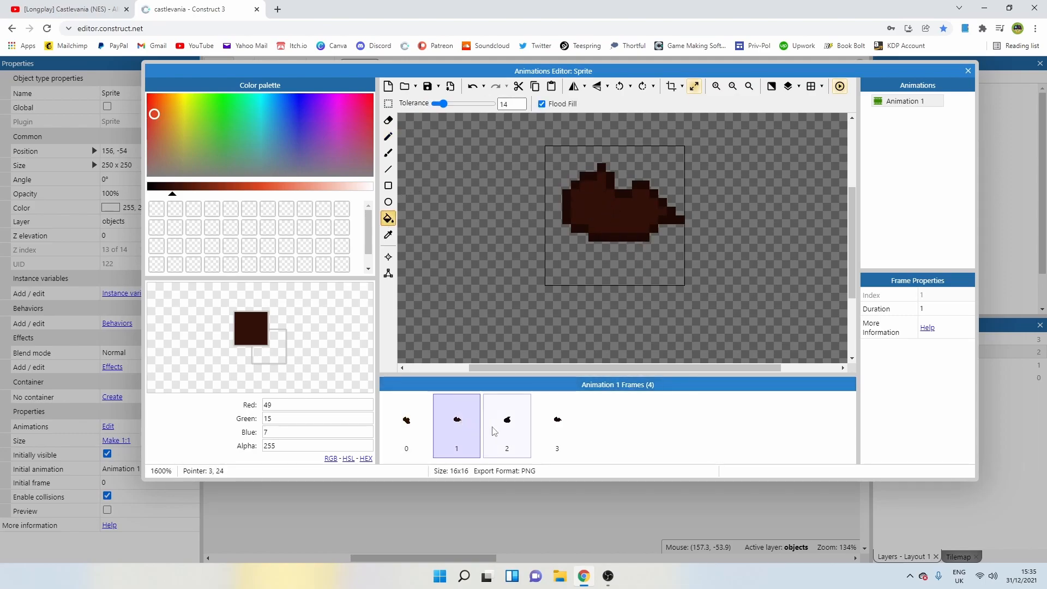
Trace the inside edges of frame 2's body and raised wing with the lighter brown, leaving a dark line between them.
{"action": "left_click", "coordinate": [507, 421]}
{"action": "left_click", "coordinate": [394, 137]}
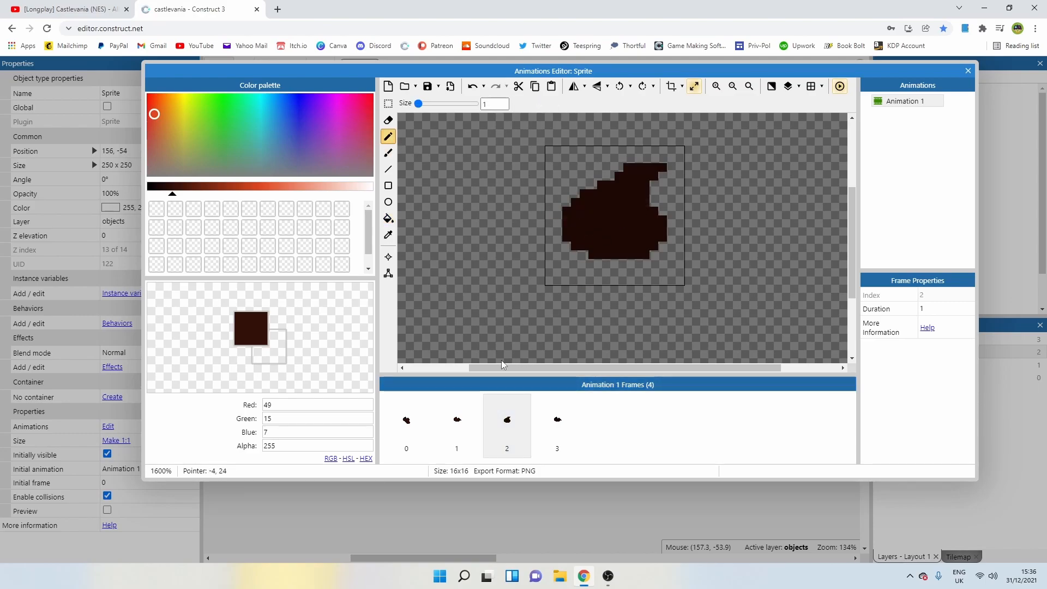
{"action": "left_click", "coordinate": [405, 421]}
{"action": "left_click", "coordinate": [443, 424]}
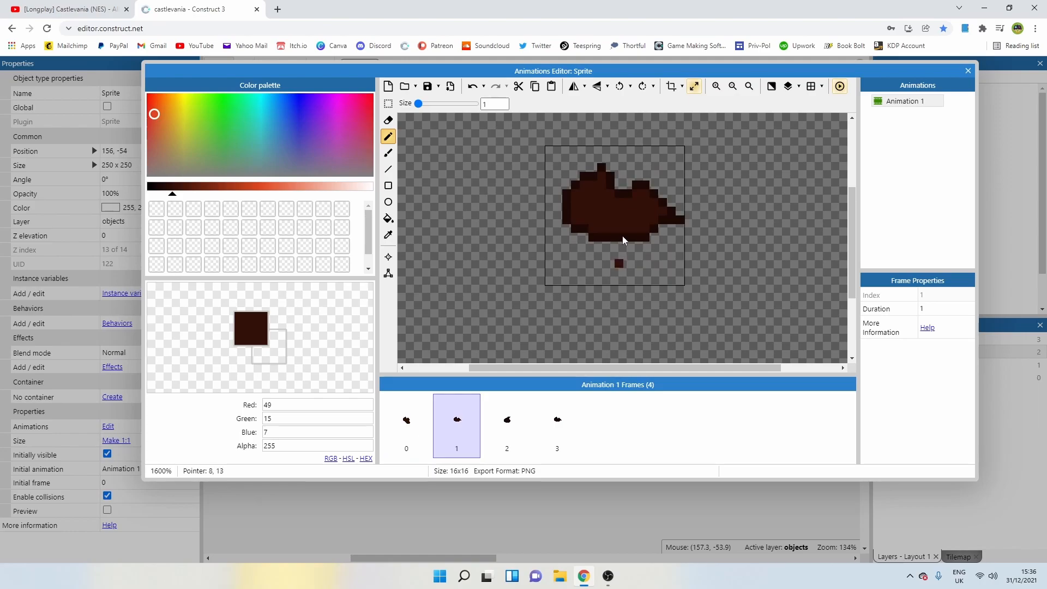
{"action": "left_click", "coordinate": [493, 428]}
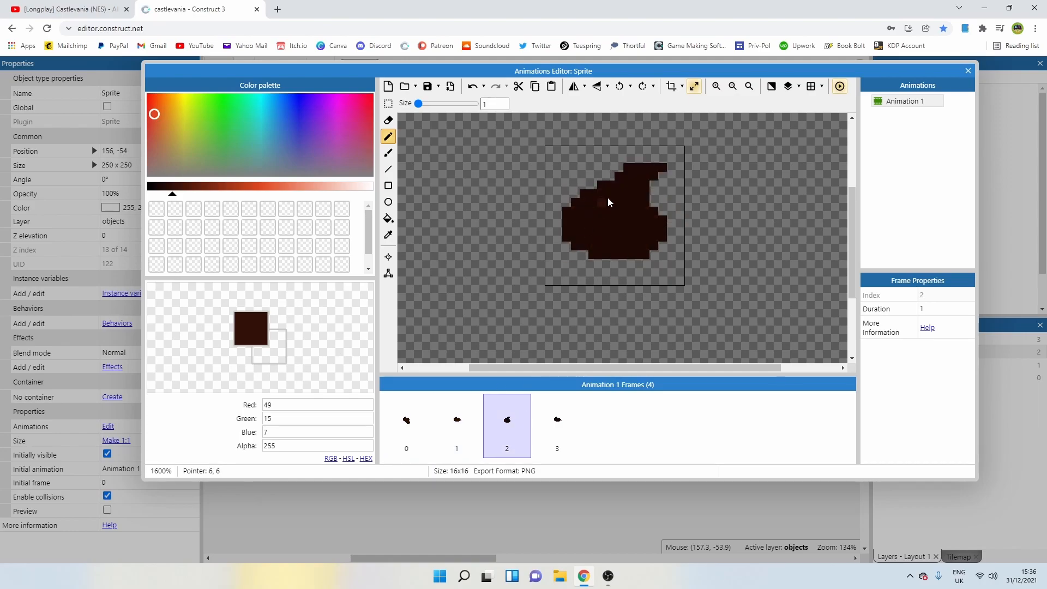
{"action": "left_click_drag", "start_coordinate": [582, 204], "coordinate": [575, 225]}
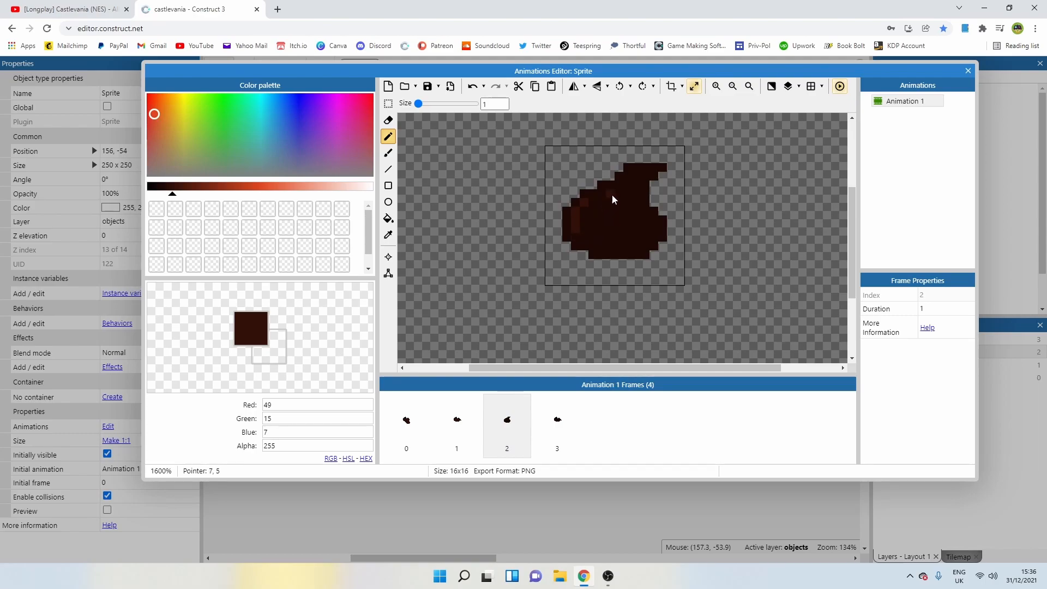
{"action": "left_click_drag", "start_coordinate": [625, 179], "coordinate": [637, 177]}
{"action": "left_click", "coordinate": [635, 221]}
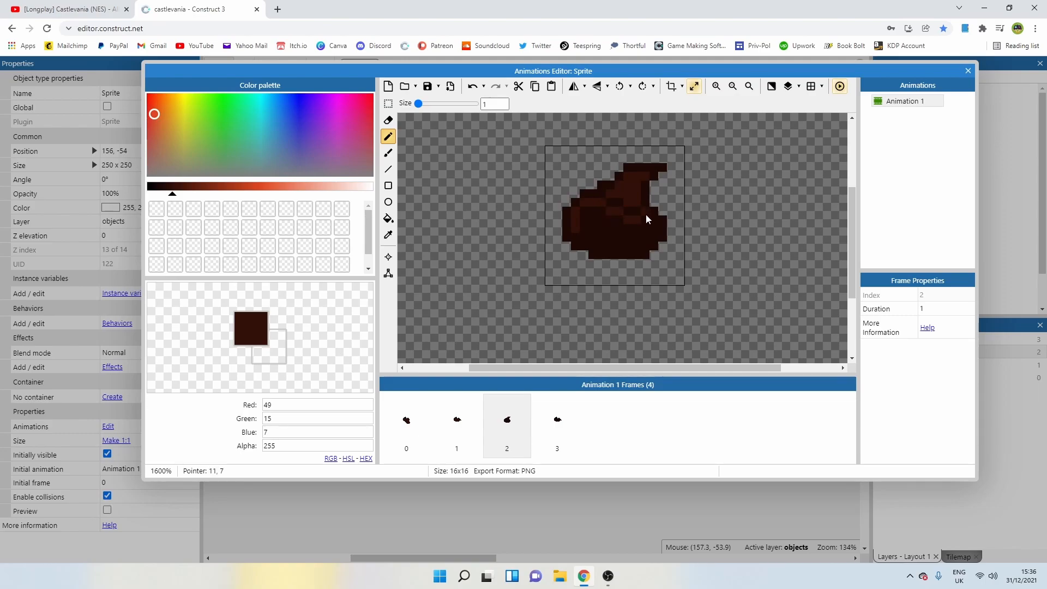
{"action": "mouse_move", "coordinate": [645, 221]}
{"action": "left_mouse_down"}
{"action": "mouse_move", "coordinate": [646, 242]}
{"action": "mouse_move", "coordinate": [607, 243]}
{"action": "left_mouse_up"}
Flood-fill the body of frame 2 with the lighter brown and compare it with frame 1.
{"action": "left_click", "coordinate": [388, 218]}
{"action": "left_click", "coordinate": [645, 232]}
{"action": "left_click", "coordinate": [457, 420]}
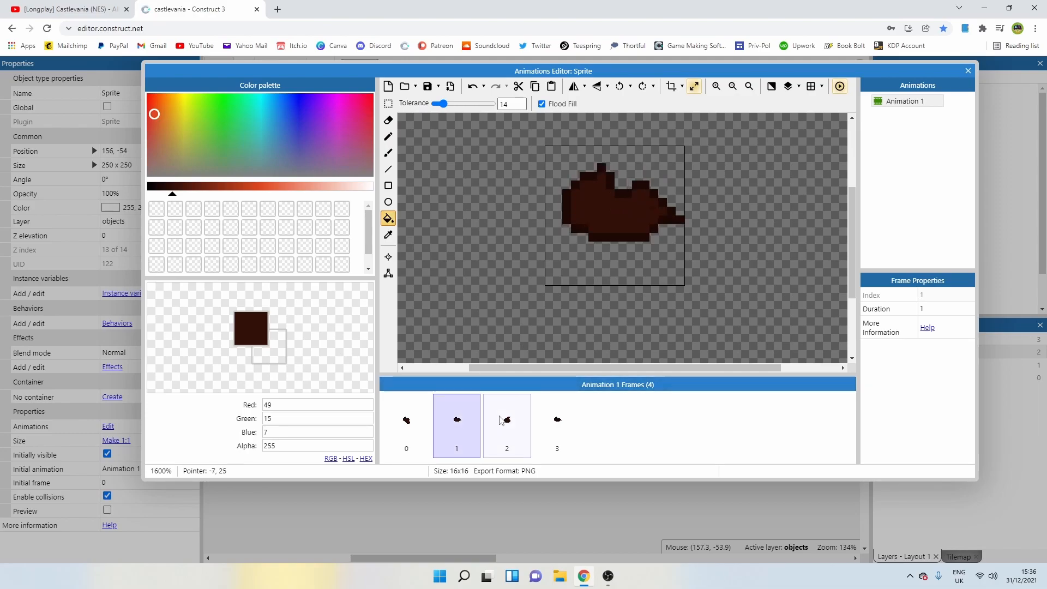
{"action": "left_click", "coordinate": [501, 419]}
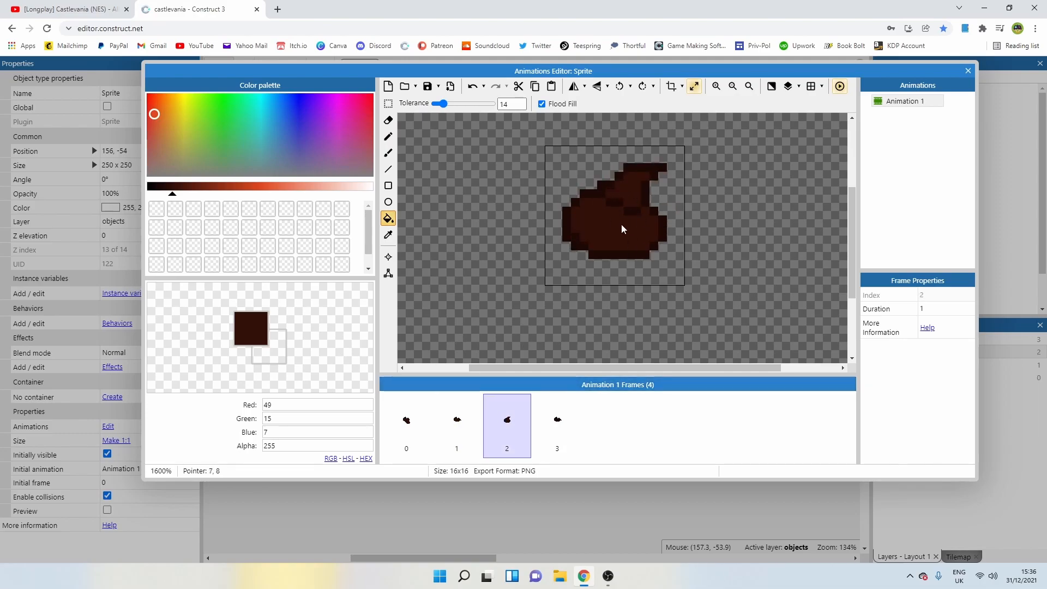
{"action": "left_click", "coordinate": [463, 439]}
Sample the dark outline brown (28, 9, 4) in frame 0 and draw a line separating the wing from the body.
{"action": "left_click", "coordinate": [428, 437]}
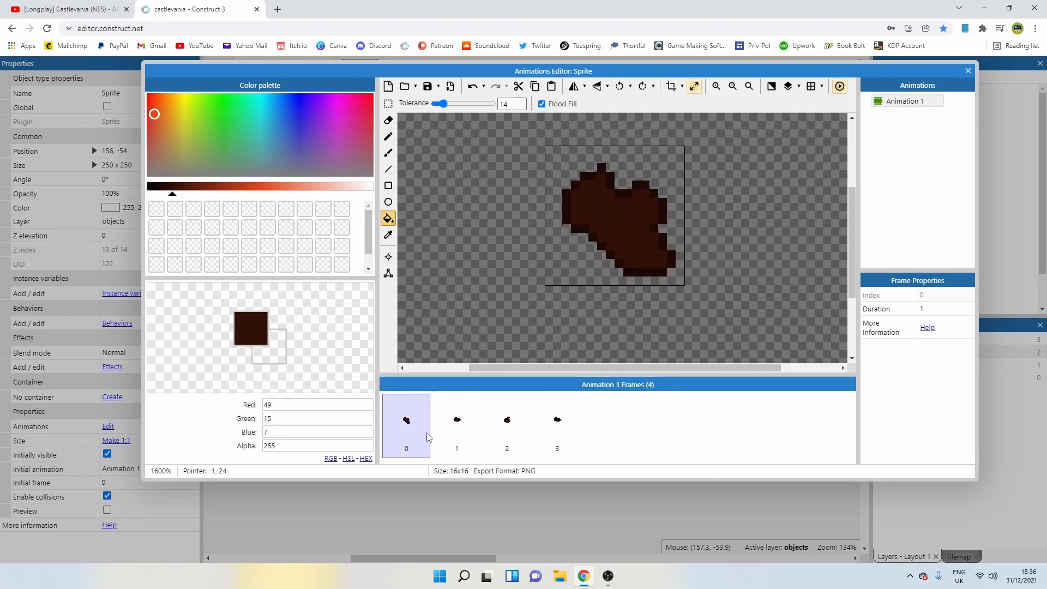
{"action": "left_click", "coordinate": [587, 227], "text": "ctrl"}
{"action": "left_click", "coordinate": [391, 137]}
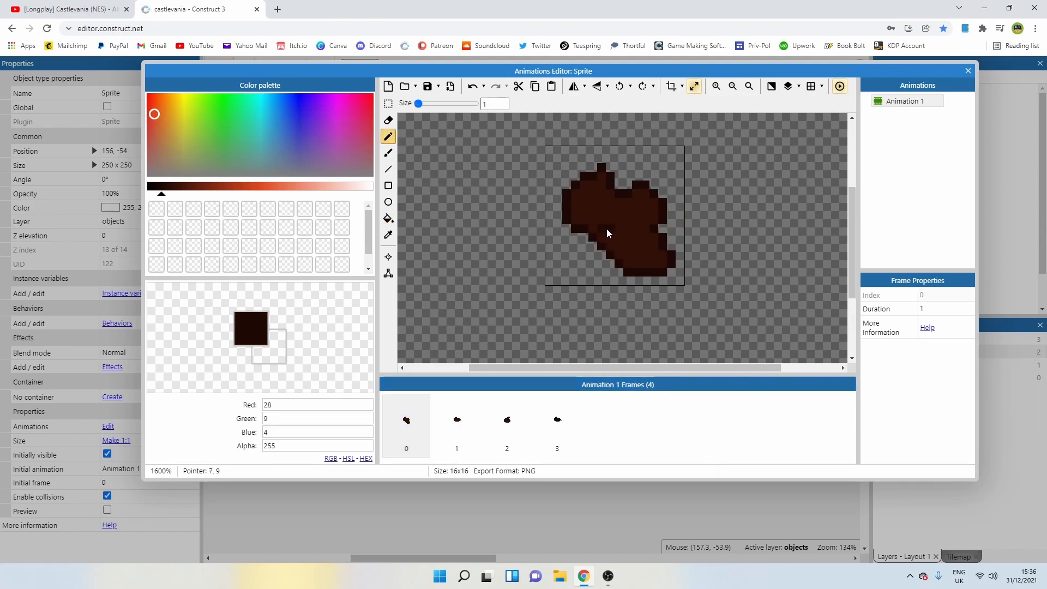
{"action": "left_click_drag", "start_coordinate": [621, 229], "coordinate": [643, 223]}
Draw a dark wing line across the body in frame 1 and extend the dark wing line in frame 2.
{"action": "left_click", "coordinate": [457, 423]}
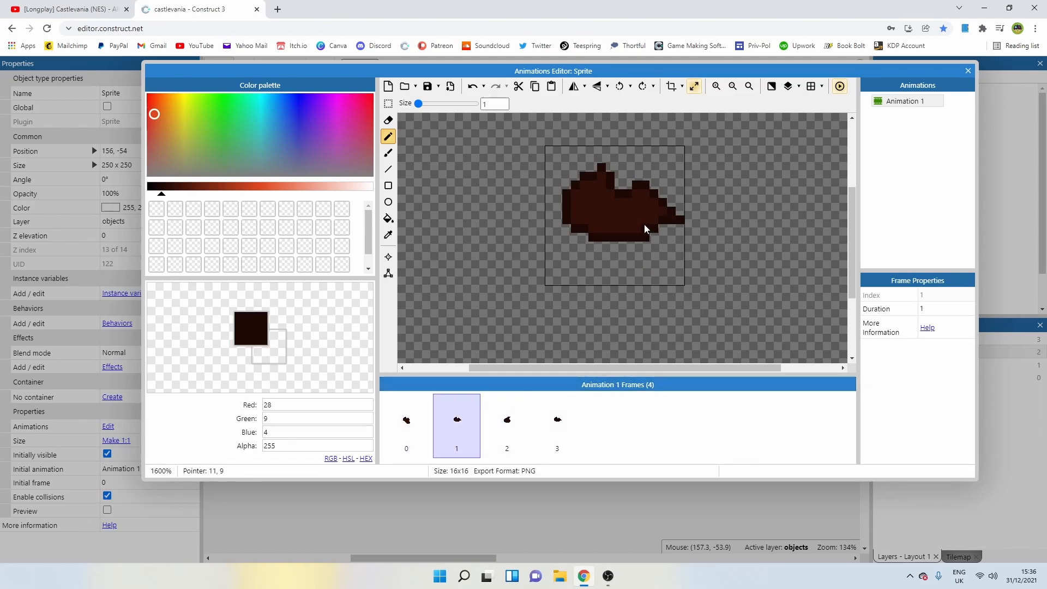
{"action": "left_click_drag", "start_coordinate": [648, 221], "coordinate": [613, 218]}
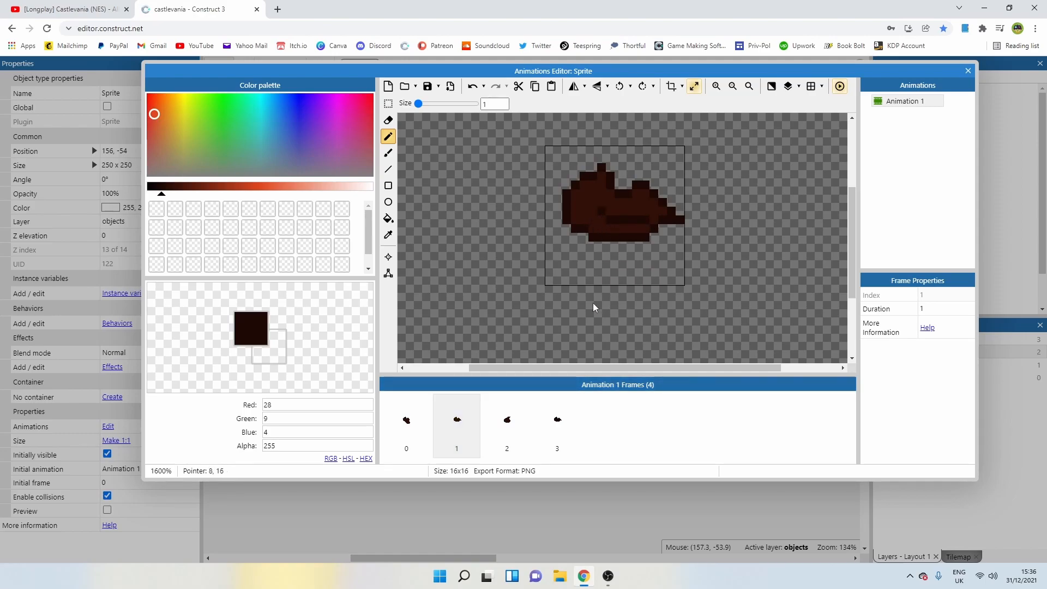
{"action": "left_click", "coordinate": [406, 421]}
{"action": "left_click", "coordinate": [454, 422]}
{"action": "left_click", "coordinate": [502, 424]}
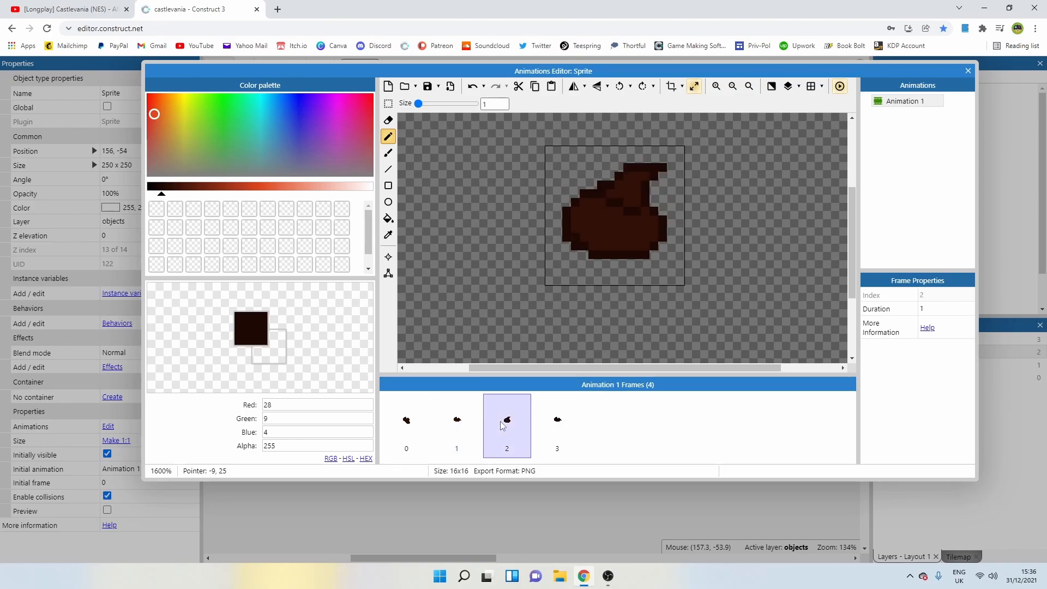
{"action": "left_click", "coordinate": [642, 219]}
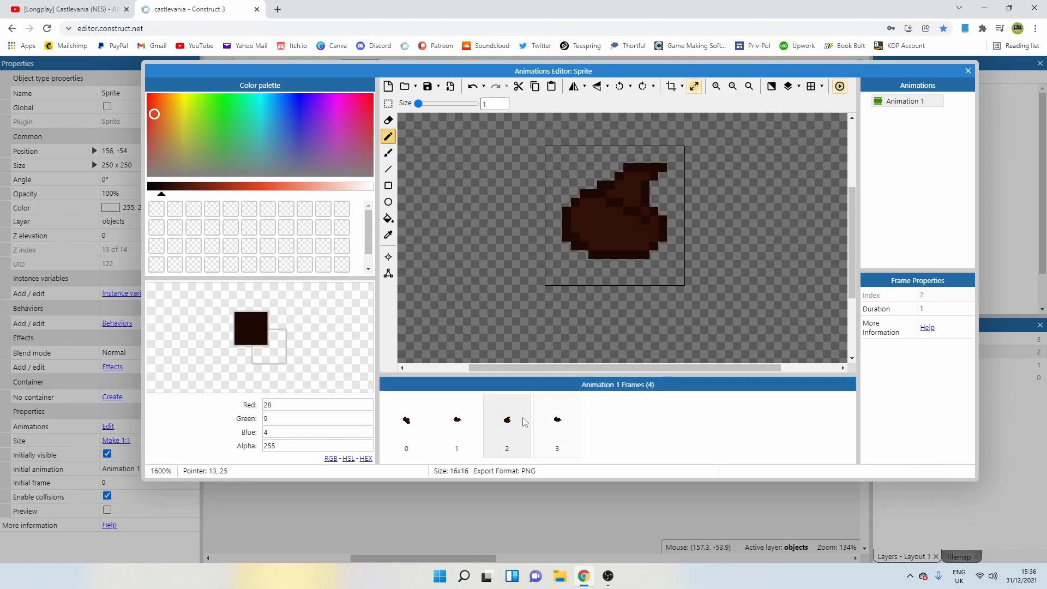
Replace the unshaded frame 3 with a duplicate of the shaded frame 1 and preview the animation.
{"action": "left_click", "coordinate": [556, 422]}
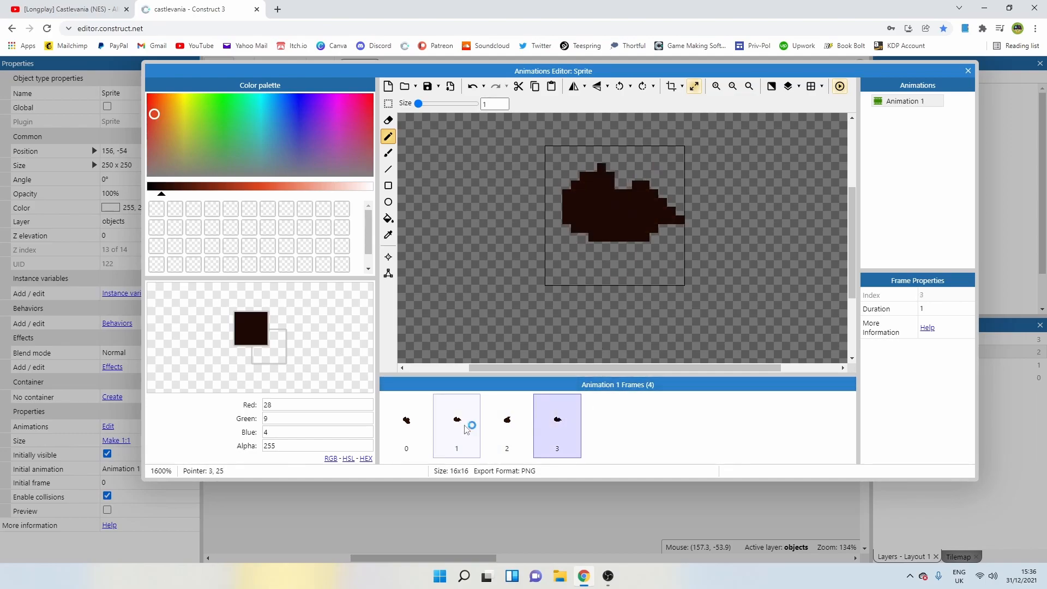
{"action": "right_click", "coordinate": [464, 428]}
{"action": "left_click", "coordinate": [491, 430]}
{"action": "left_click", "coordinate": [577, 423]}
{"action": "left_click", "coordinate": [602, 422]}
{"action": "key", "text": "Delete"}
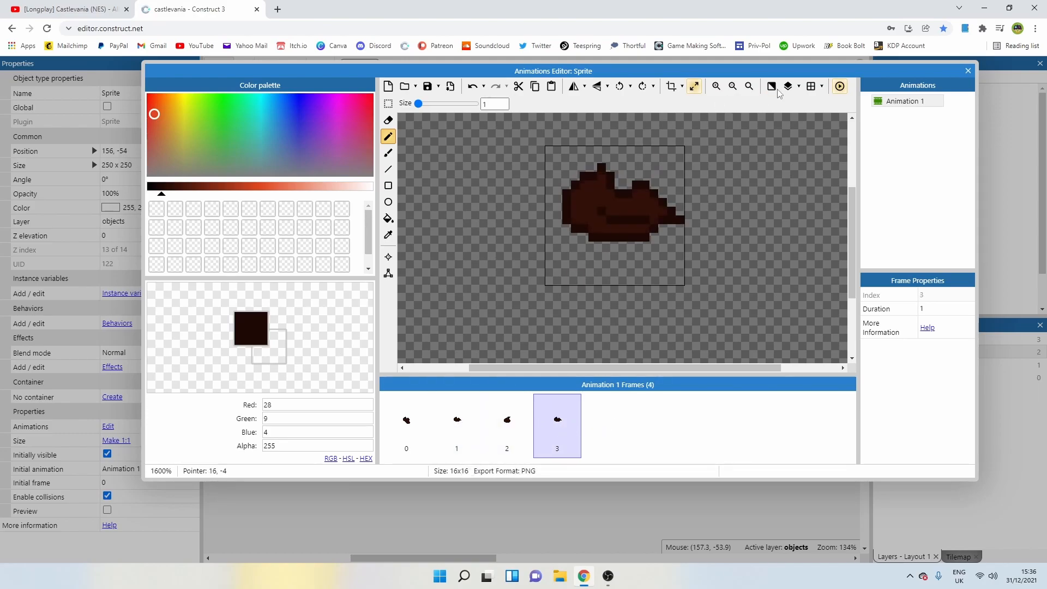
{"action": "left_click", "coordinate": [839, 87]}
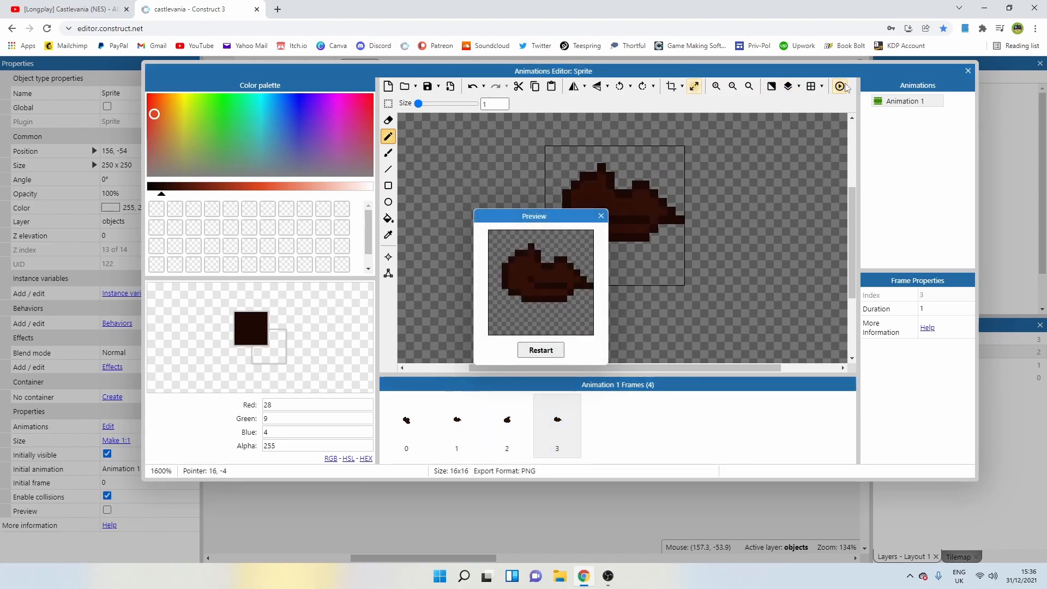
{"action": "left_click", "coordinate": [602, 216]}
Draw a single white eye pixel on the creature's head in all four frames.
{"action": "left_click_drag", "start_coordinate": [367, 193], "coordinate": [373, 194]}
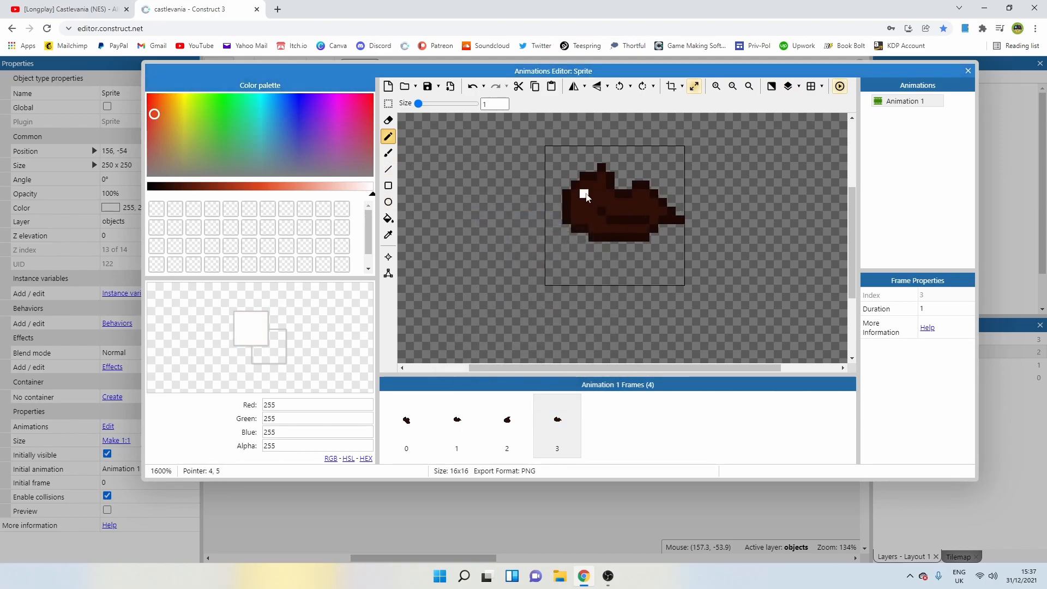
{"action": "left_click", "coordinate": [407, 423]}
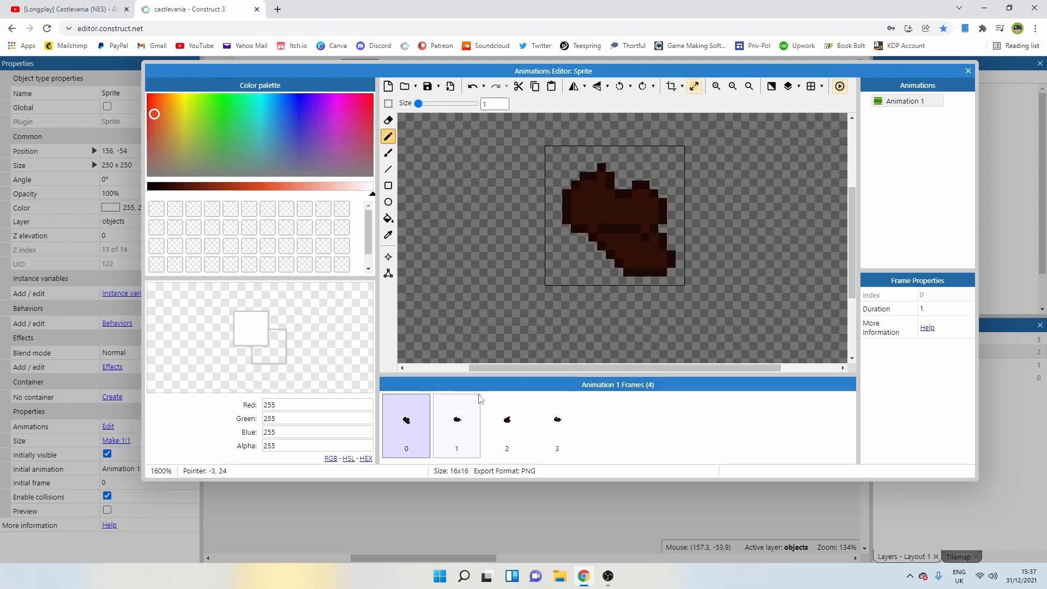
{"action": "left_click", "coordinate": [458, 424]}
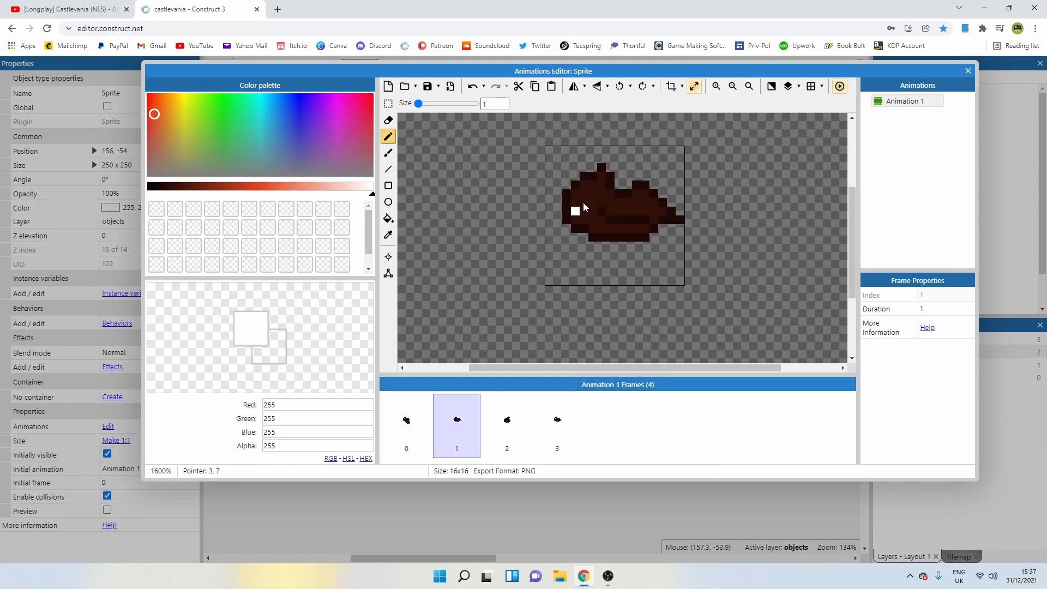
{"action": "left_click", "coordinate": [509, 423]}
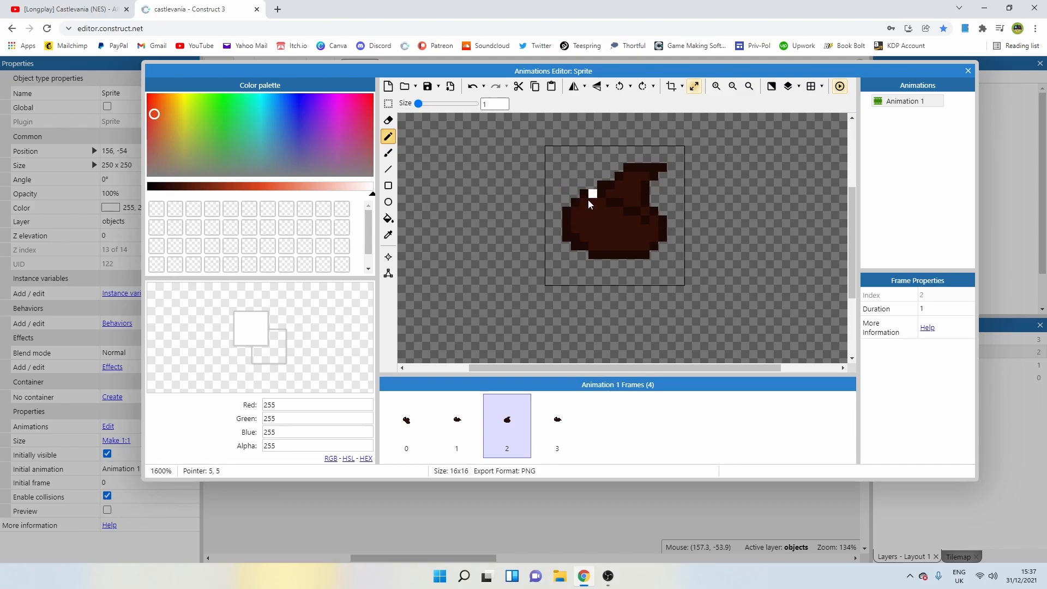
{"action": "left_click", "coordinate": [559, 421]}
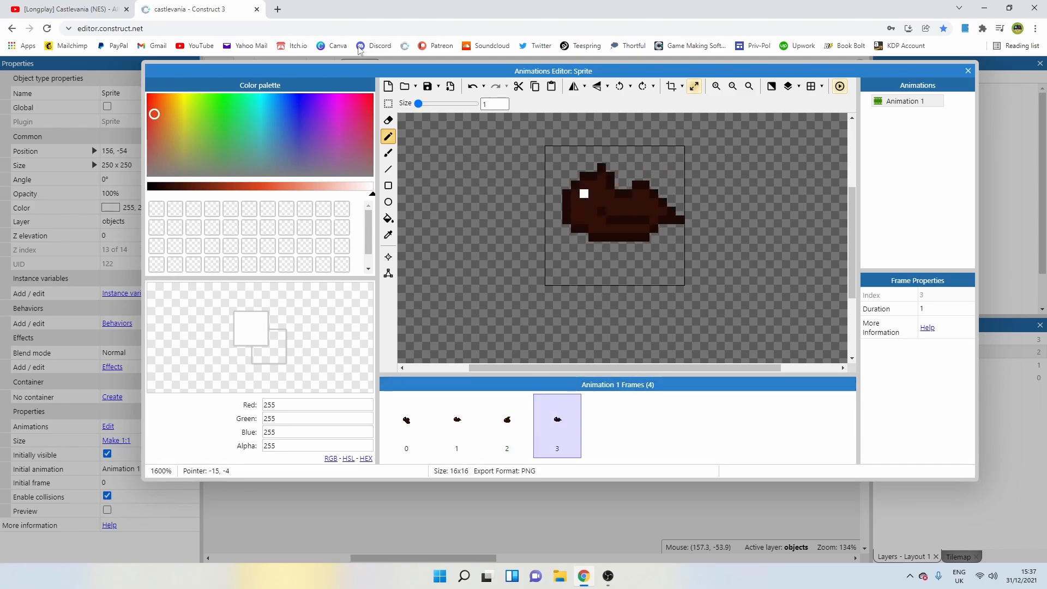
Select the creature artwork in frame 3, move it down one pixel and preview the animation.
{"action": "left_click", "coordinate": [388, 104]}
{"action": "left_click_drag", "start_coordinate": [554, 160], "coordinate": [755, 273]}
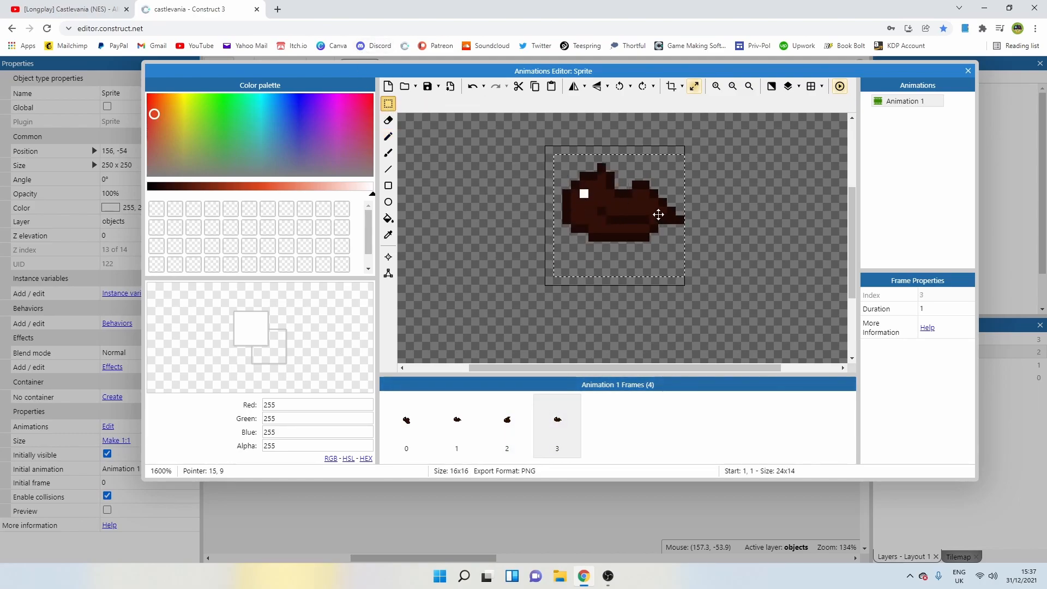
{"action": "left_click_drag", "start_coordinate": [661, 212], "coordinate": [657, 219]}
{"action": "left_click", "coordinate": [754, 196]}
{"action": "left_click", "coordinate": [839, 86]}
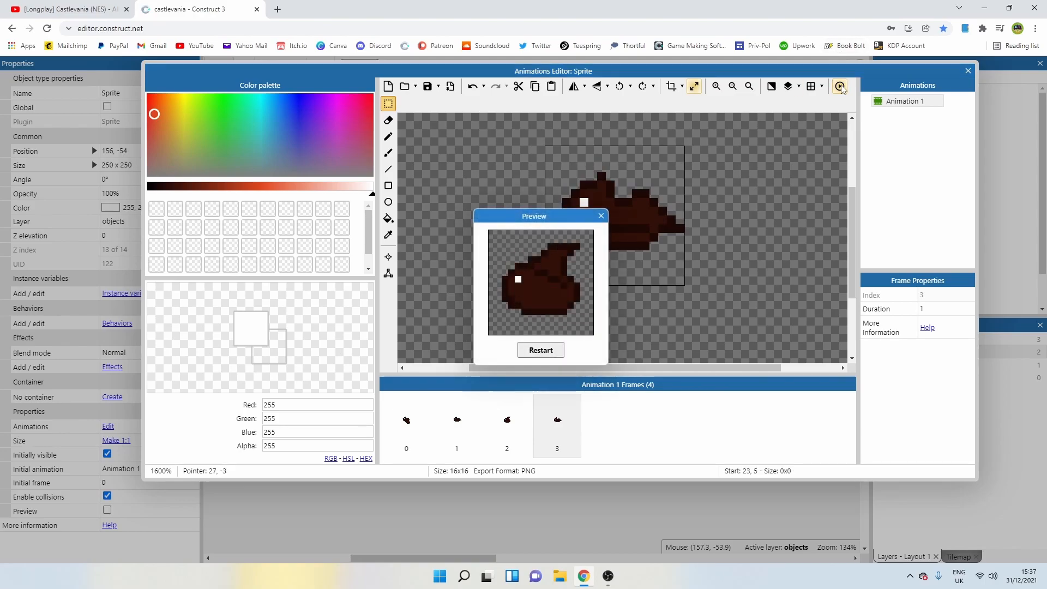
{"action": "left_click", "coordinate": [601, 216]}
Add a black (0, 0, 0) pixel directly beneath the white eye in all four frames and compare them.
{"action": "left_click", "coordinate": [406, 422]}
{"action": "left_click", "coordinate": [157, 188]}
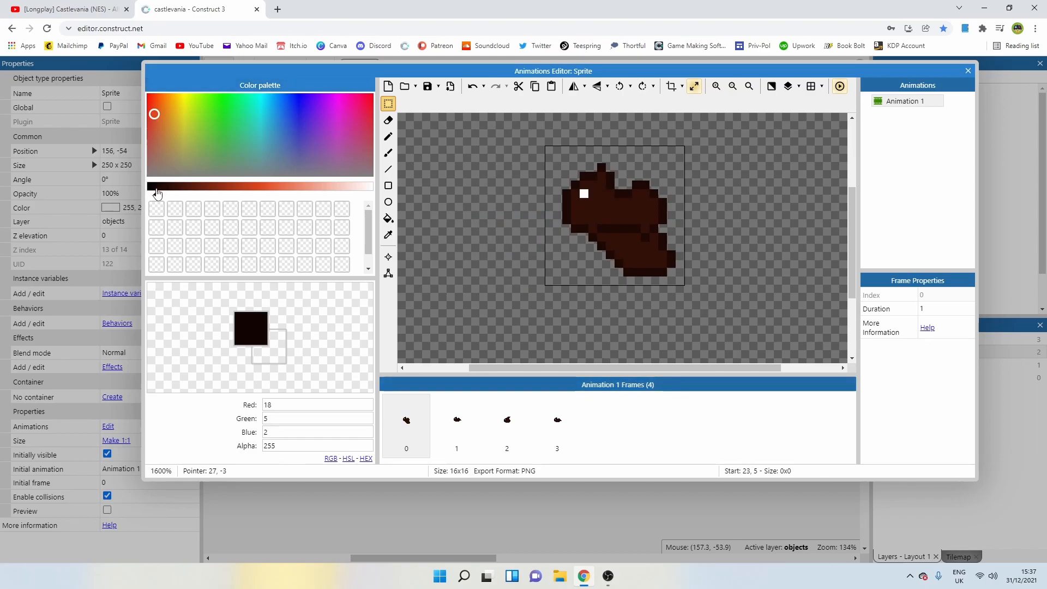
{"action": "left_click_drag", "start_coordinate": [156, 194], "coordinate": [138, 197]}
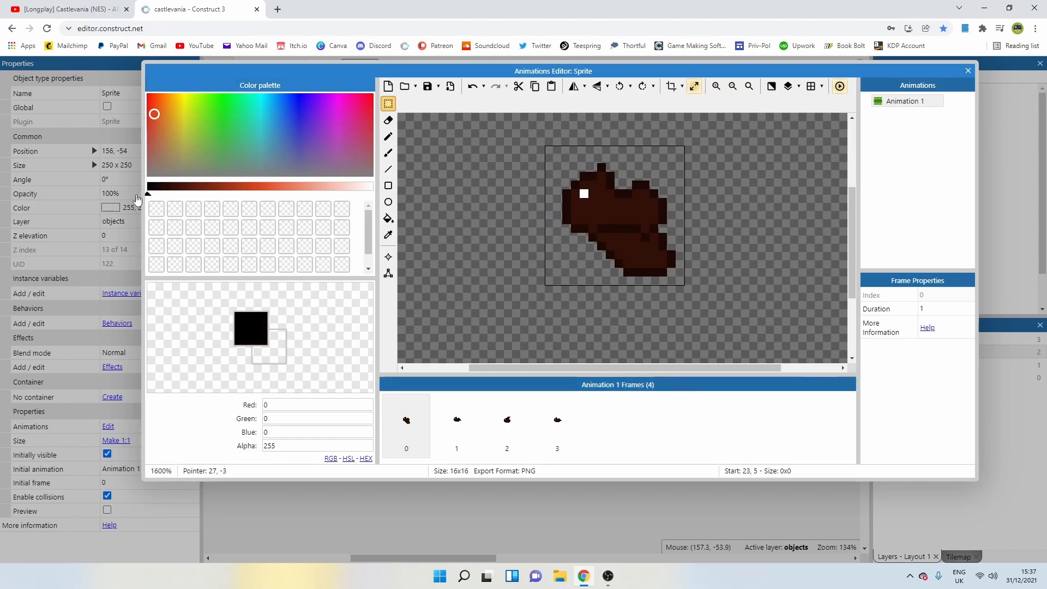
{"action": "left_click", "coordinate": [389, 136]}
{"action": "left_click", "coordinate": [558, 194]}
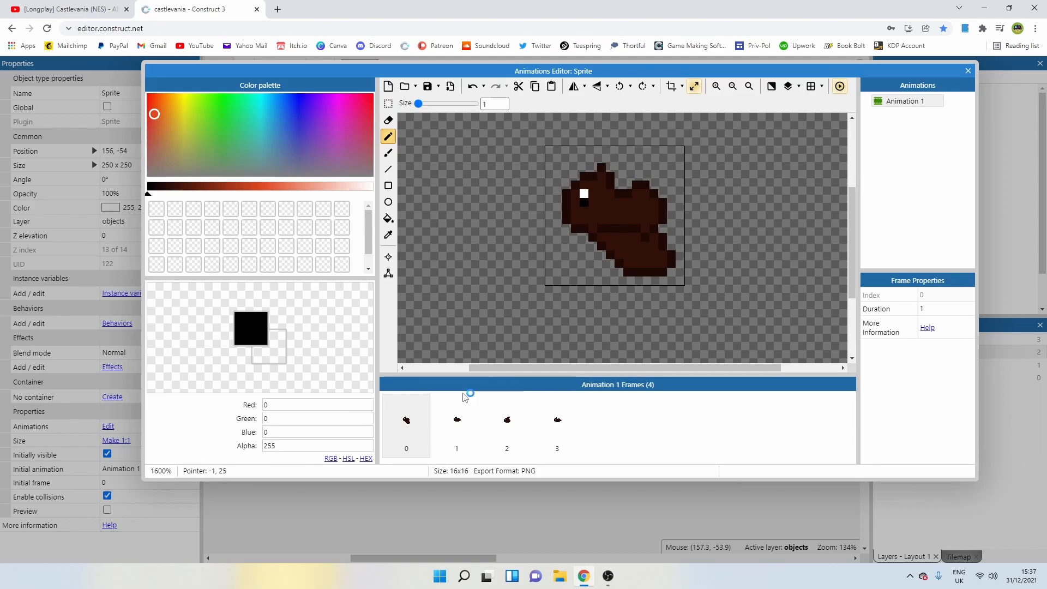
{"action": "left_click", "coordinate": [457, 424]}
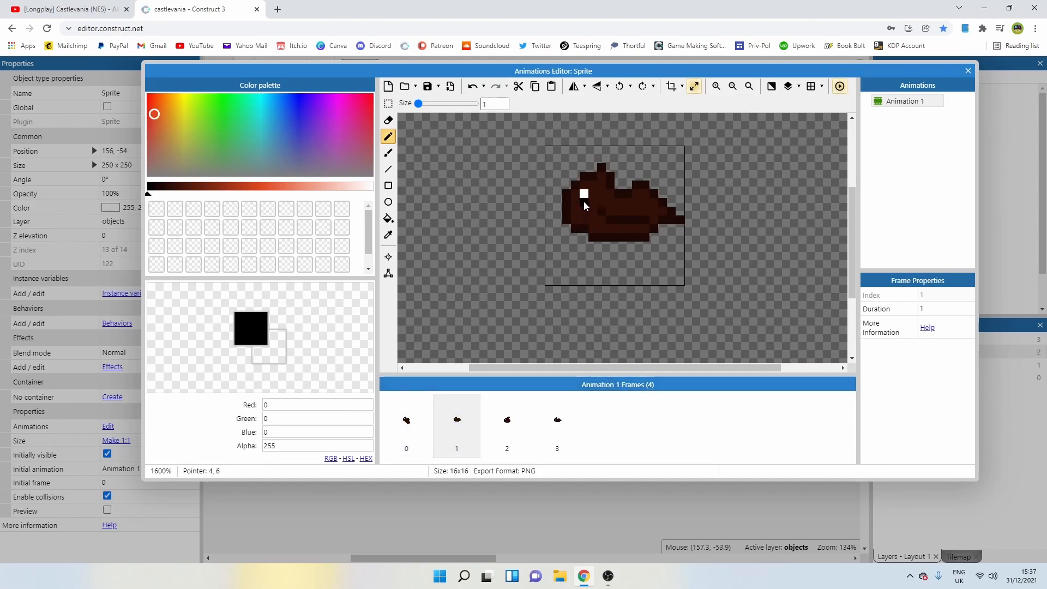
{"action": "left_click", "coordinate": [507, 421]}
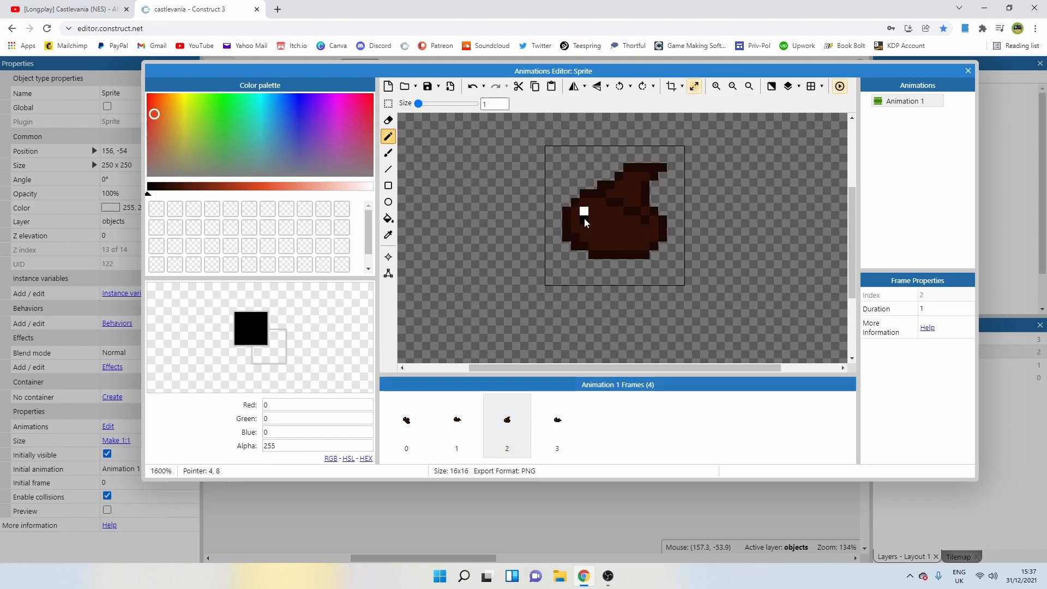
{"action": "left_click", "coordinate": [551, 424]}
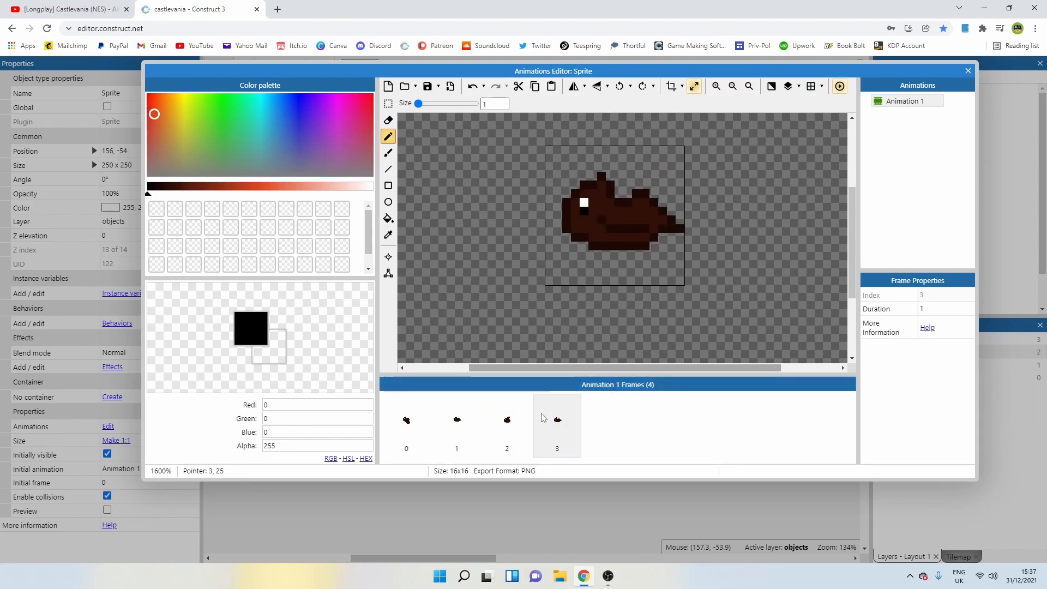
{"action": "left_click", "coordinate": [510, 436]}
{"action": "left_click", "coordinate": [453, 433]}
{"action": "left_click", "coordinate": [427, 402]}
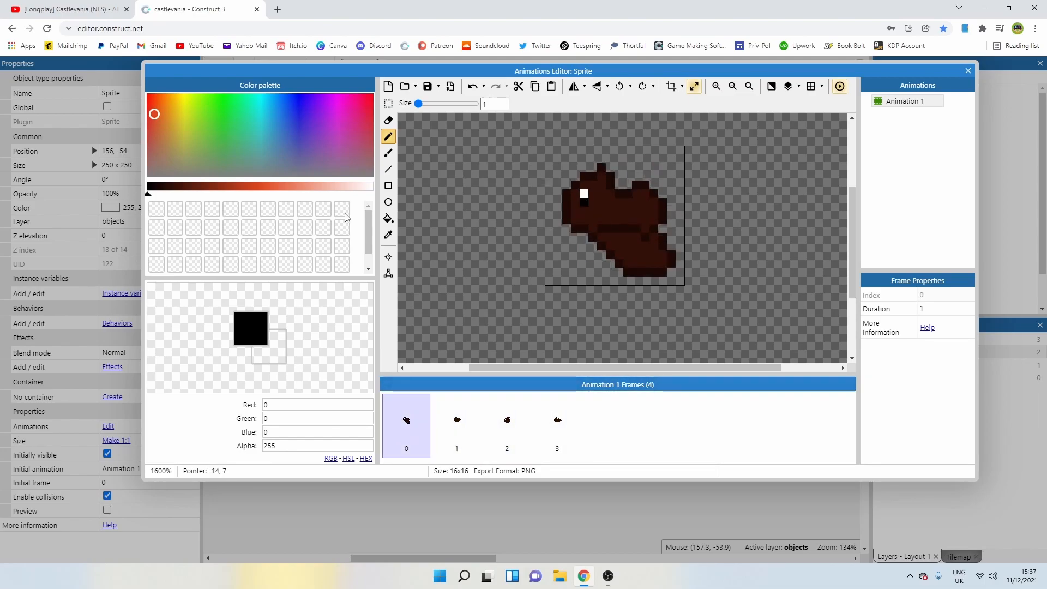
Set the drawing colour to a pale cream (248, 230, 205).
{"action": "left_click", "coordinate": [354, 186]}
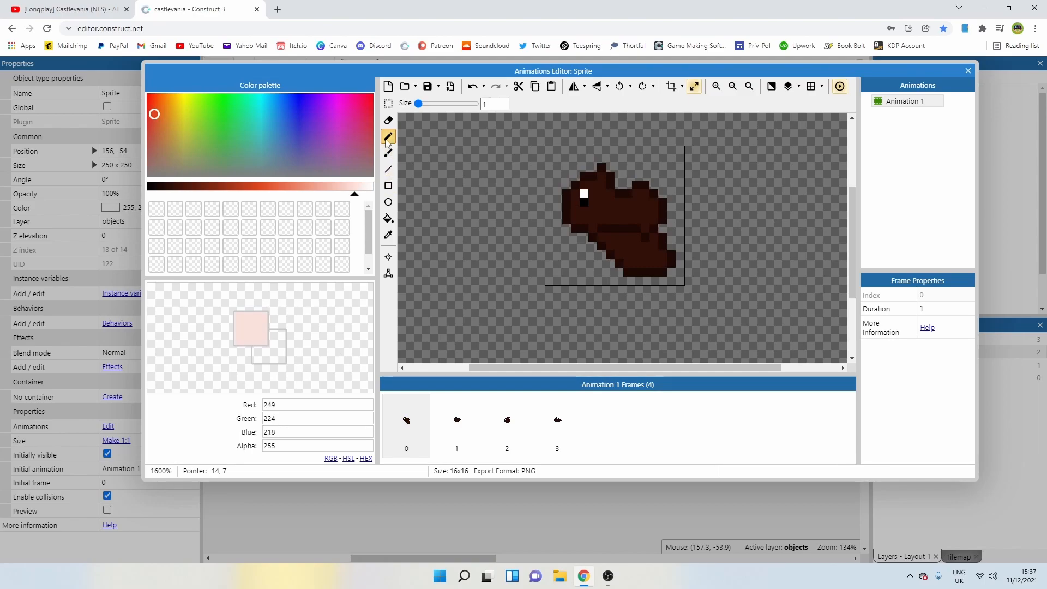
{"action": "left_click", "coordinate": [159, 112]}
{"action": "left_click_drag", "start_coordinate": [159, 113], "coordinate": [168, 112]}
{"action": "left_click", "coordinate": [349, 187]}
{"action": "left_click", "coordinate": [566, 211]}
{"action": "key", "text": "ctrl+z"}
{"action": "left_click", "coordinate": [575, 219]}
{"action": "key", "text": "ctrl+z"}
{"action": "left_click", "coordinate": [566, 220]}
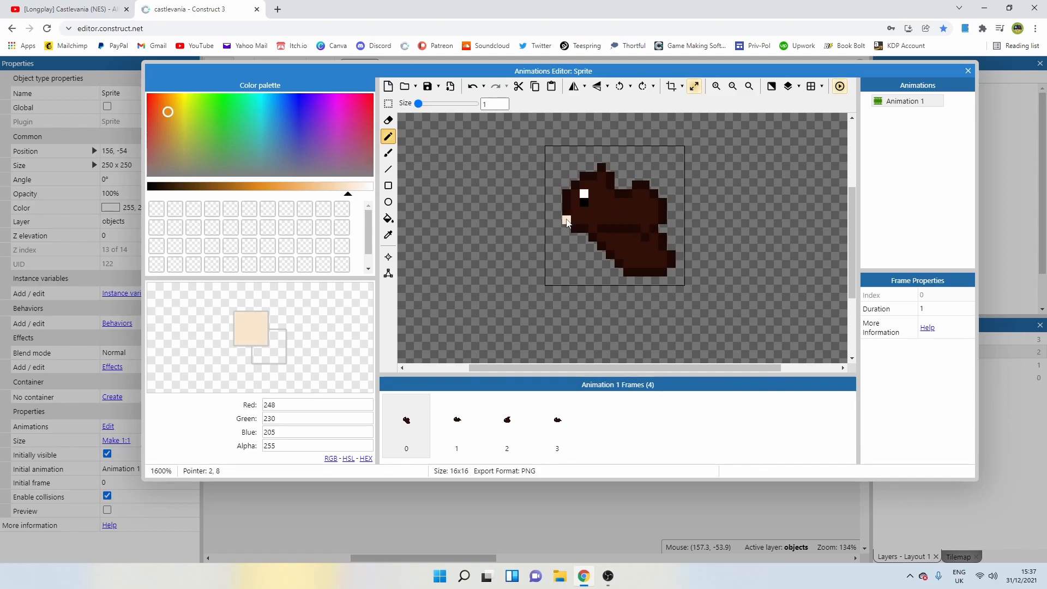
{"action": "key", "text": "ctrl+z"}
Draw two diagonally adjacent cream fang pixels below the front of the head in all four frames.
{"action": "left_click", "coordinate": [566, 228]}
{"action": "left_click", "coordinate": [570, 235]}
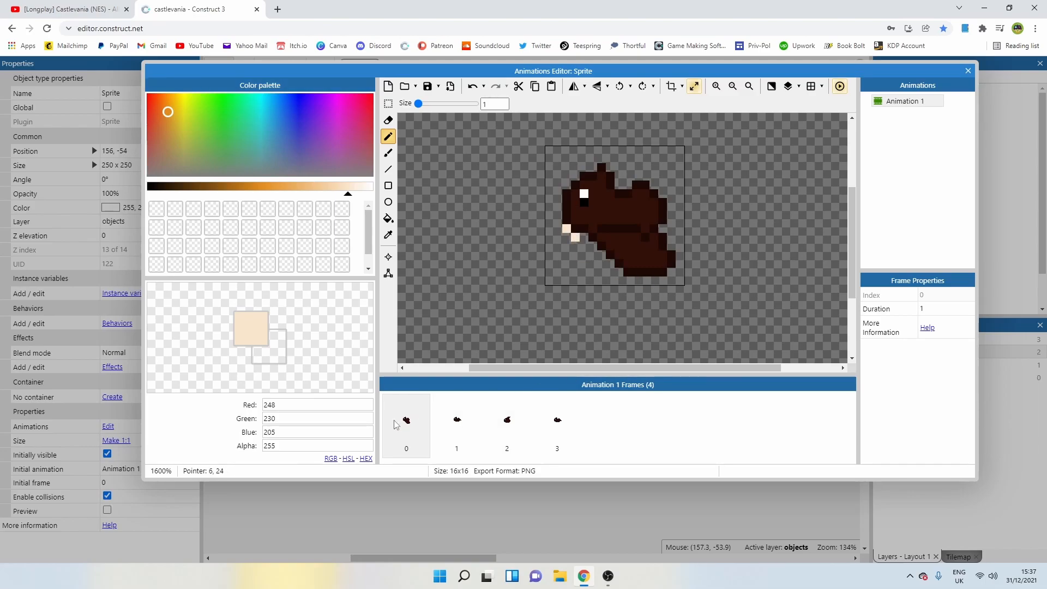
{"action": "left_click", "coordinate": [398, 424]}
{"action": "left_click", "coordinate": [478, 426]}
{"action": "left_click", "coordinate": [566, 230]}
{"action": "left_click", "coordinate": [581, 237]}
{"action": "key", "text": "ctrl+z"}
{"action": "left_click", "coordinate": [567, 236]}
{"action": "key", "text": "ctrl+z"}
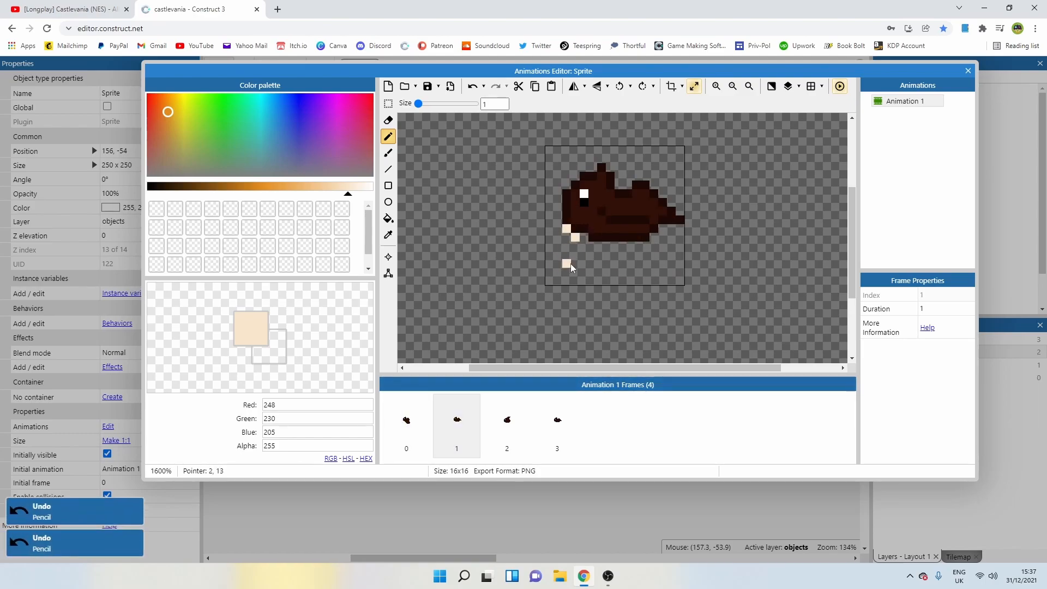
{"action": "left_click", "coordinate": [487, 417]}
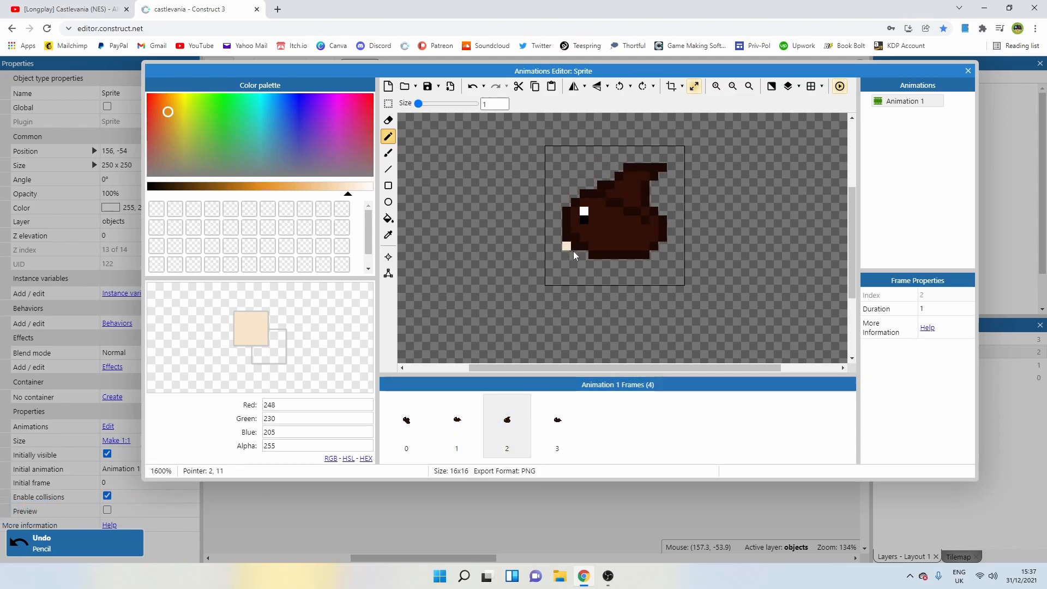
{"action": "left_click", "coordinate": [557, 422]}
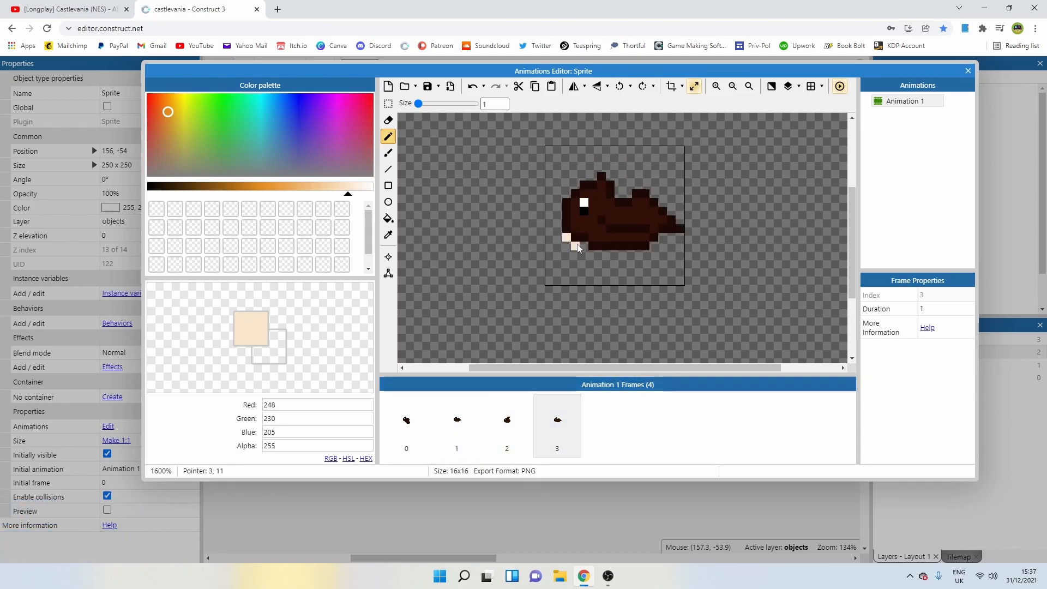
Sample the body brown in frame 2, shift it to a dark reddish brown (43, 6, 5) and shade the rear of the body.
{"action": "left_click", "coordinate": [506, 422]}
{"action": "left_click", "coordinate": [576, 239], "text": "alt"}
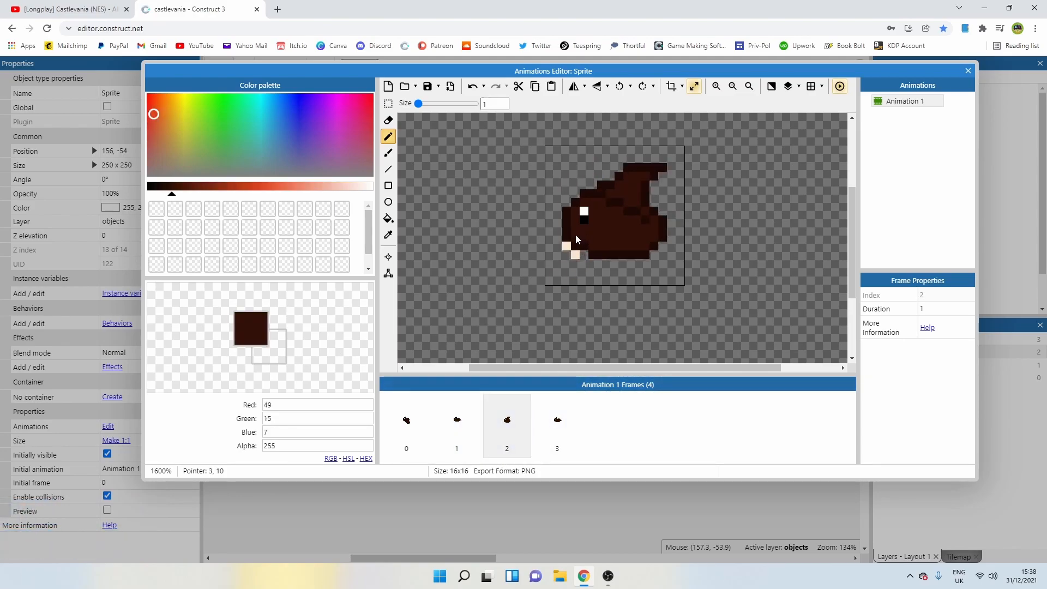
{"action": "left_click", "coordinate": [473, 424]}
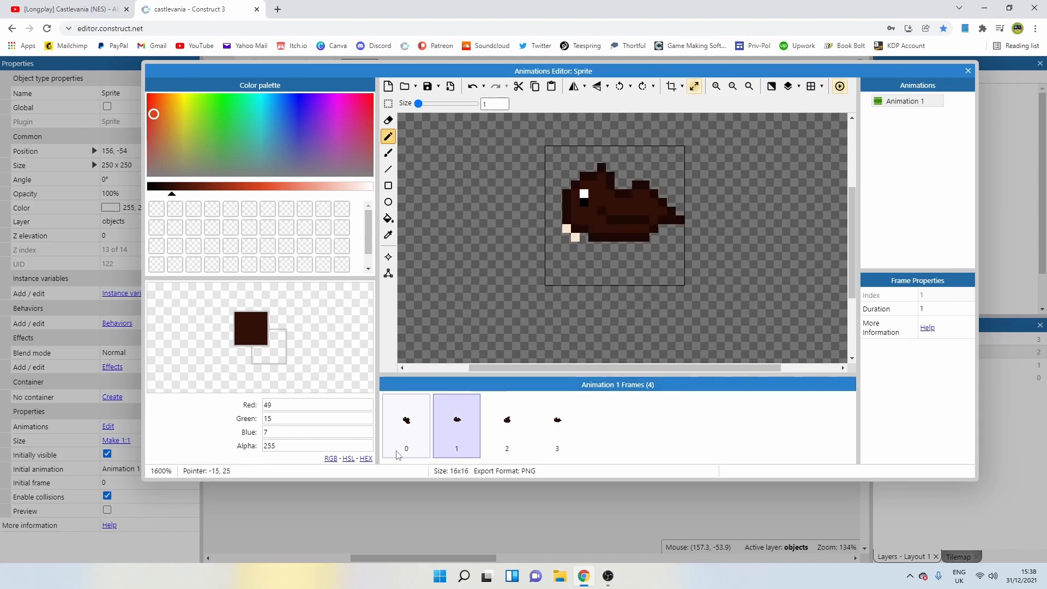
{"action": "left_click", "coordinate": [409, 430]}
{"action": "left_click", "coordinate": [493, 432]}
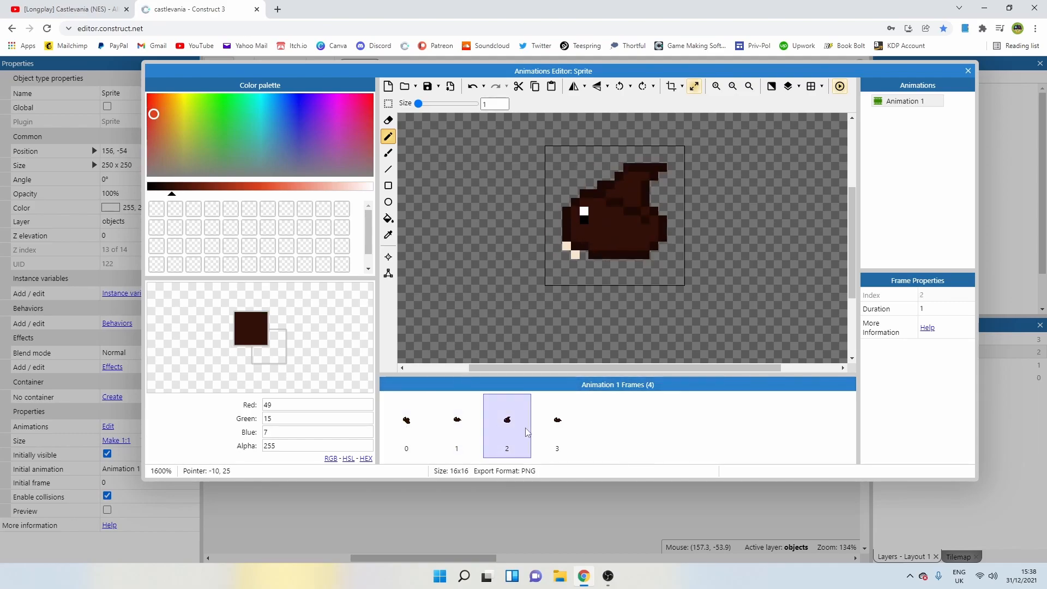
{"action": "left_click", "coordinate": [615, 214]}
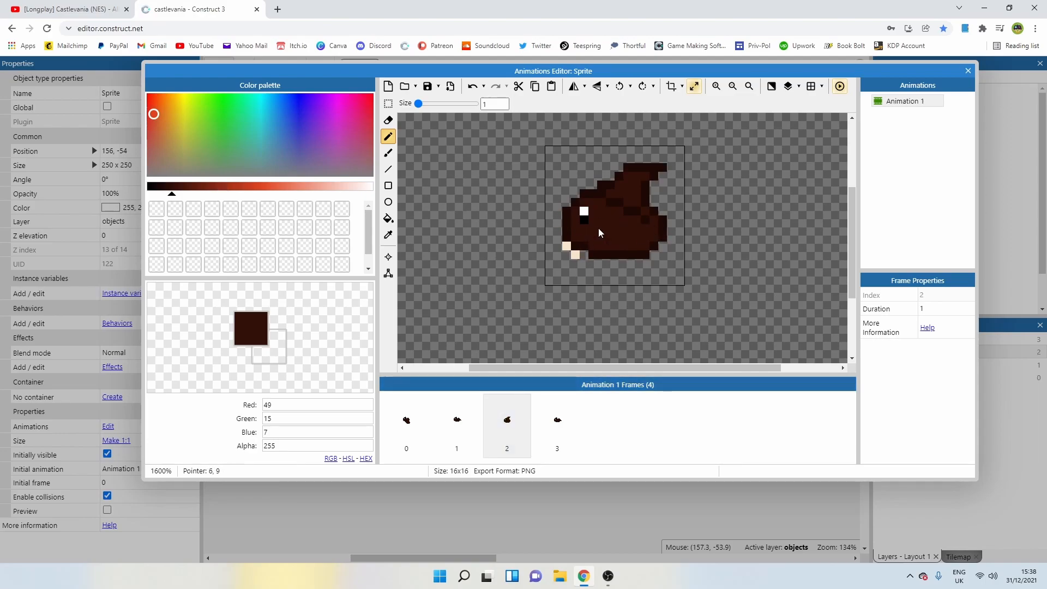
{"action": "left_click", "coordinate": [169, 192]}
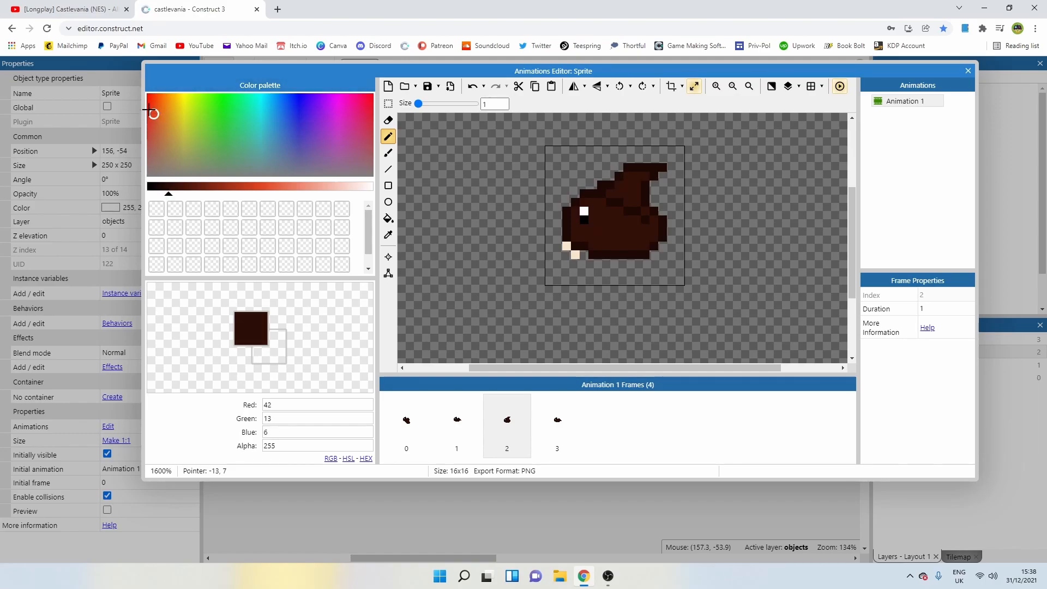
{"action": "left_click", "coordinate": [148, 109]}
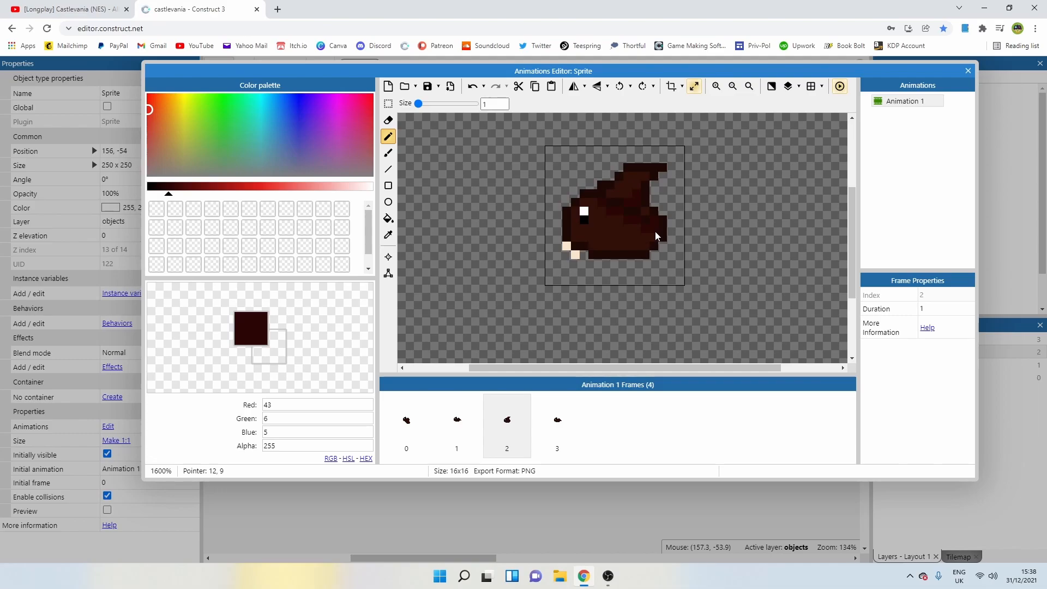
Shade the rear and underside of the body in frames 0 and 1 with the dark reddish brown.
{"action": "left_click", "coordinate": [413, 420]}
{"action": "left_click", "coordinate": [580, 208]}
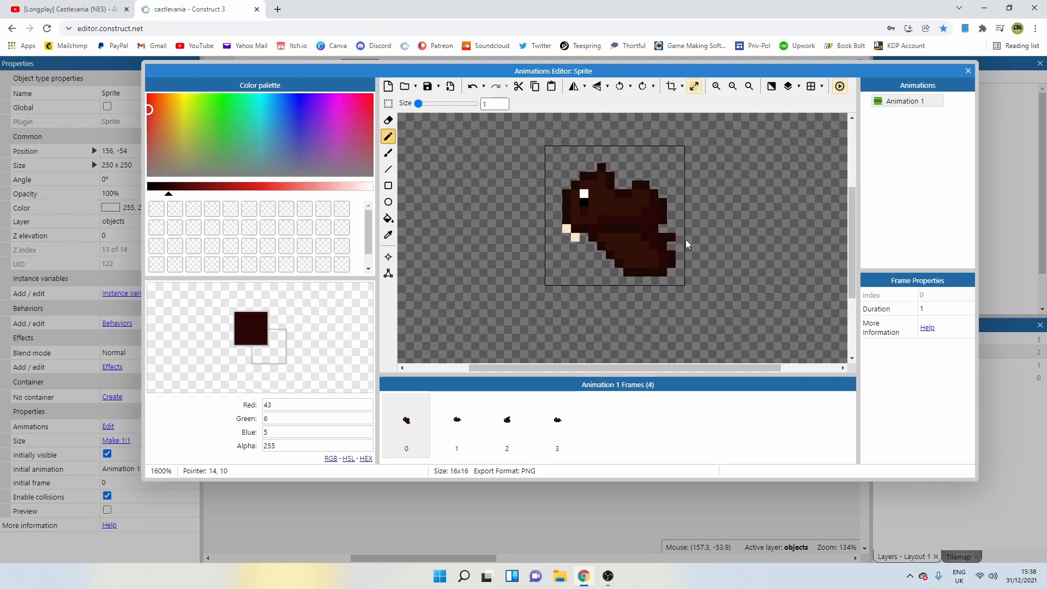
{"action": "left_click", "coordinate": [457, 422]}
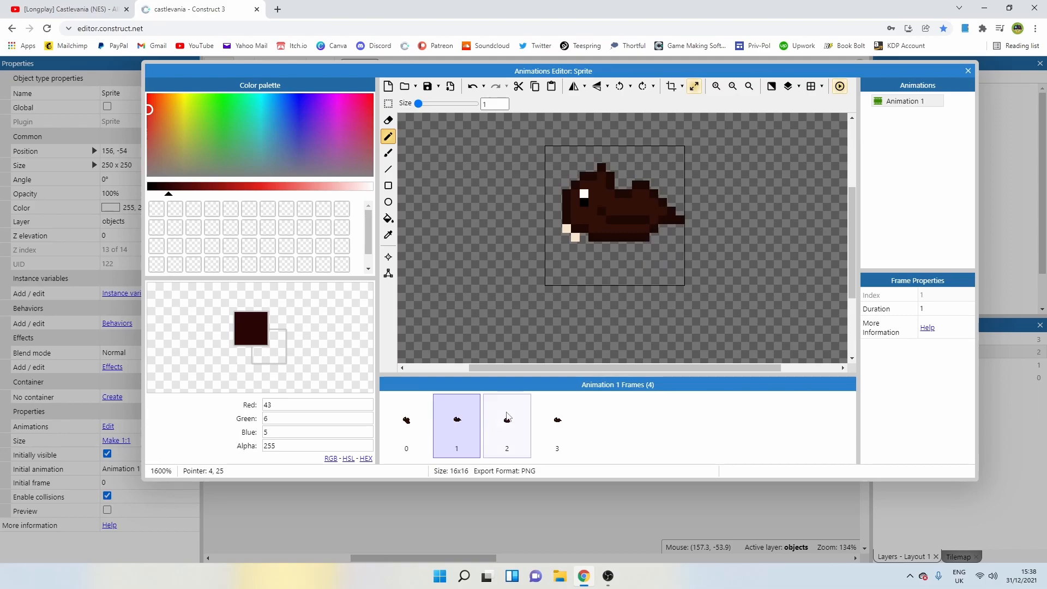
{"action": "left_click_drag", "start_coordinate": [603, 218], "coordinate": [622, 227]}
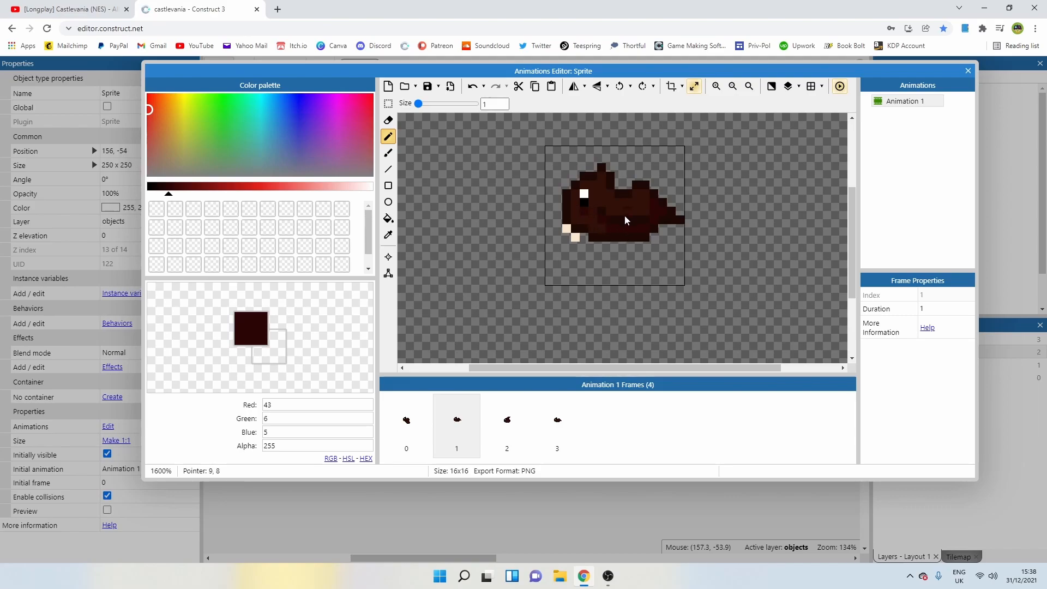
Add the dark reddish-brown shading to the body and wing tip in frame 3, using frame 1 as reference.
{"action": "left_click", "coordinate": [504, 428]}
{"action": "left_click", "coordinate": [557, 423]}
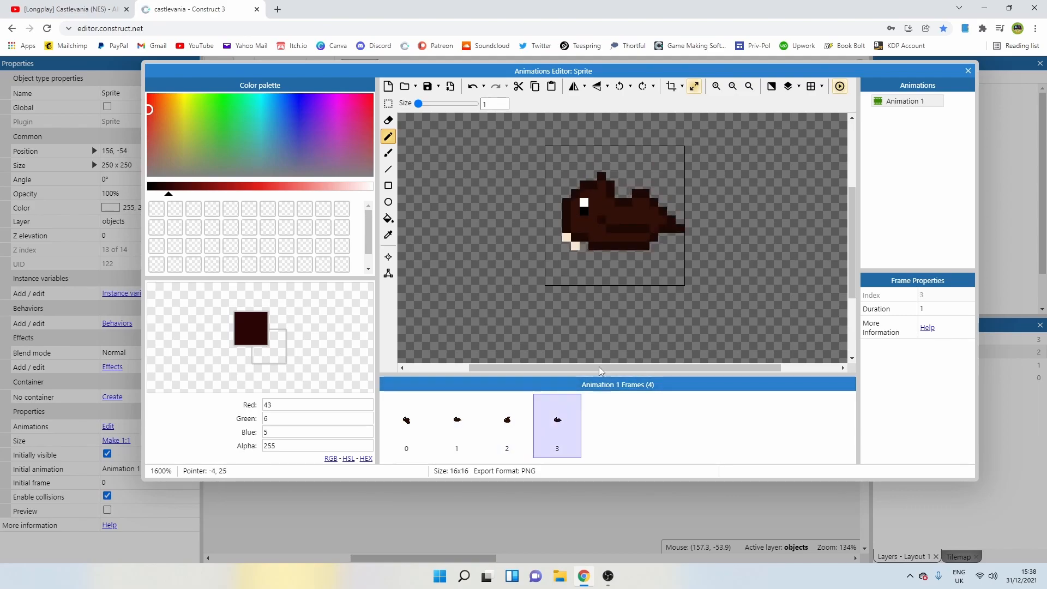
{"action": "left_click", "coordinate": [603, 228]}
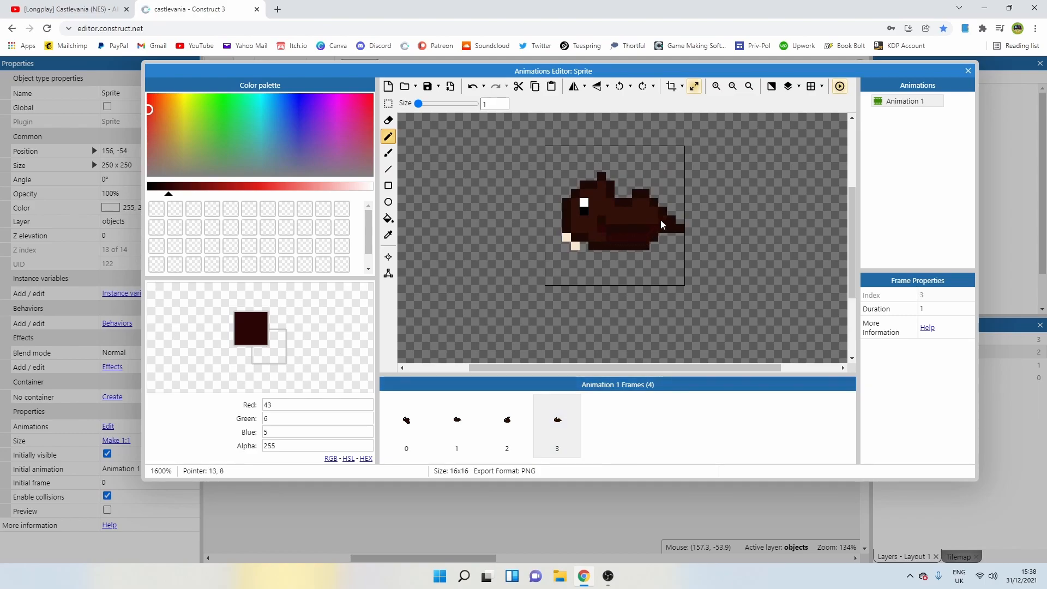
{"action": "left_click", "coordinate": [469, 428]}
{"action": "left_click", "coordinate": [551, 425]}
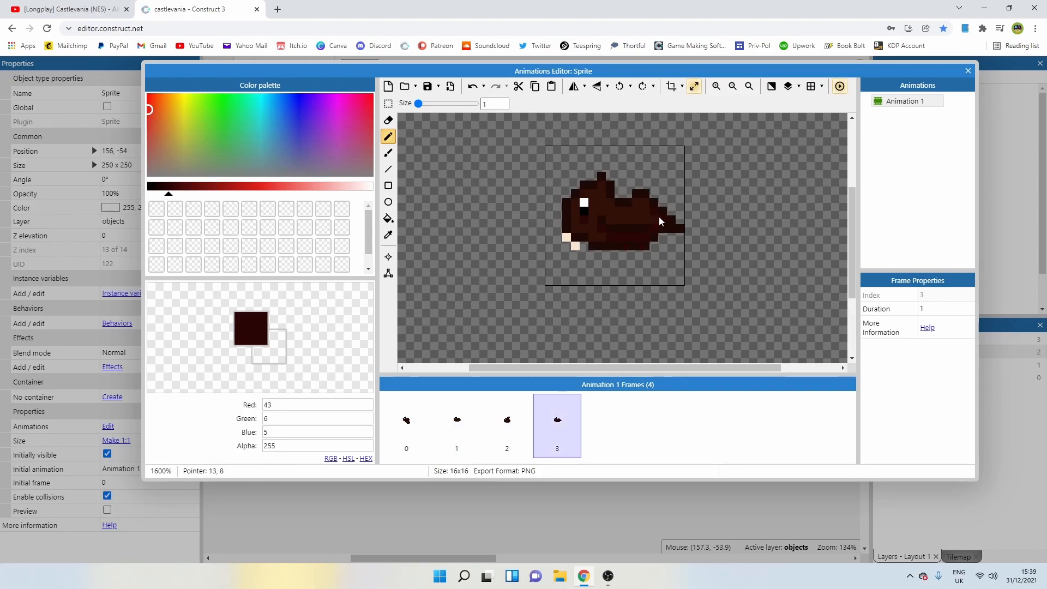
{"action": "left_click", "coordinate": [661, 221]}
Sample the body brown in frame 0, shift it to a warmer brown (53, 26, 8) and paint highlights along the upper body.
{"action": "left_click", "coordinate": [501, 420]}
{"action": "left_click", "coordinate": [455, 422]}
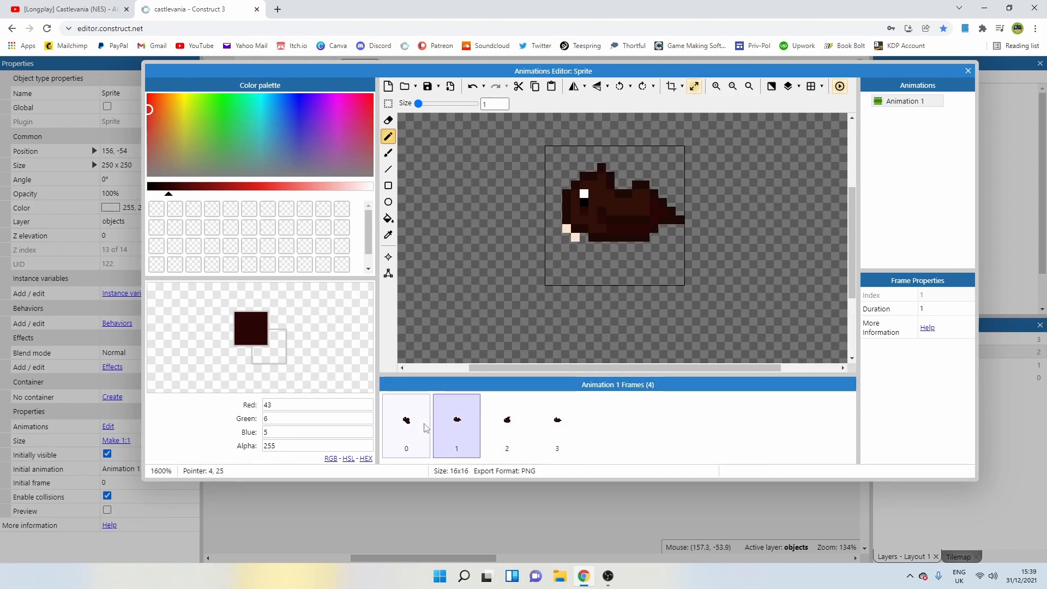
{"action": "left_click", "coordinate": [419, 423]}
{"action": "left_click", "coordinate": [597, 212]}
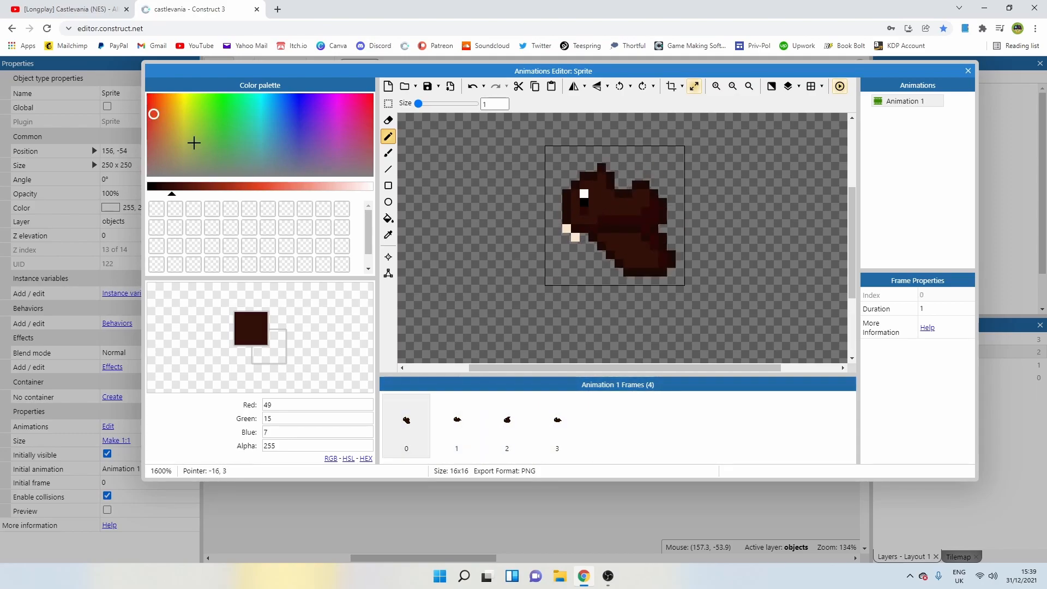
{"action": "left_click", "coordinate": [162, 115]}
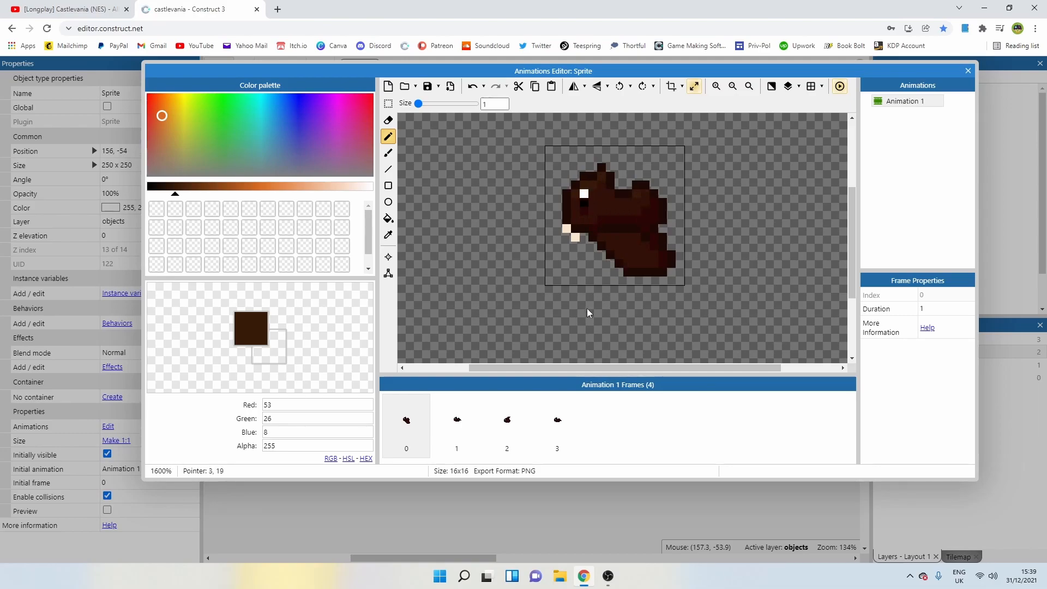
Paint the warm brown highlights along the head, upper body and wing in frames 1 and 2.
{"action": "left_click", "coordinate": [456, 422]}
{"action": "left_click", "coordinate": [584, 192]}
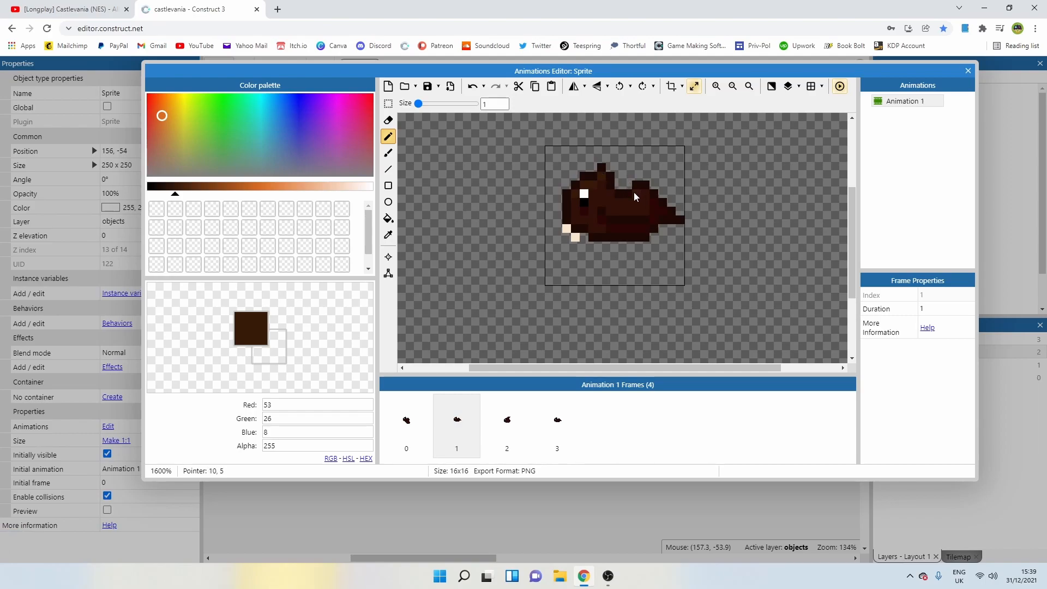
{"action": "left_click", "coordinate": [518, 425]}
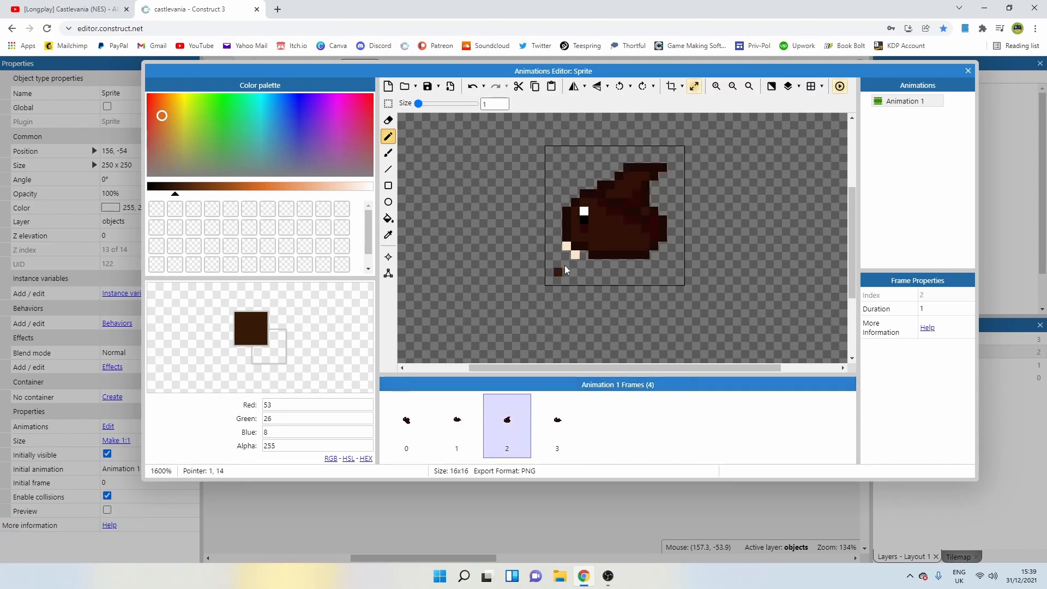
{"action": "left_click", "coordinate": [584, 212]}
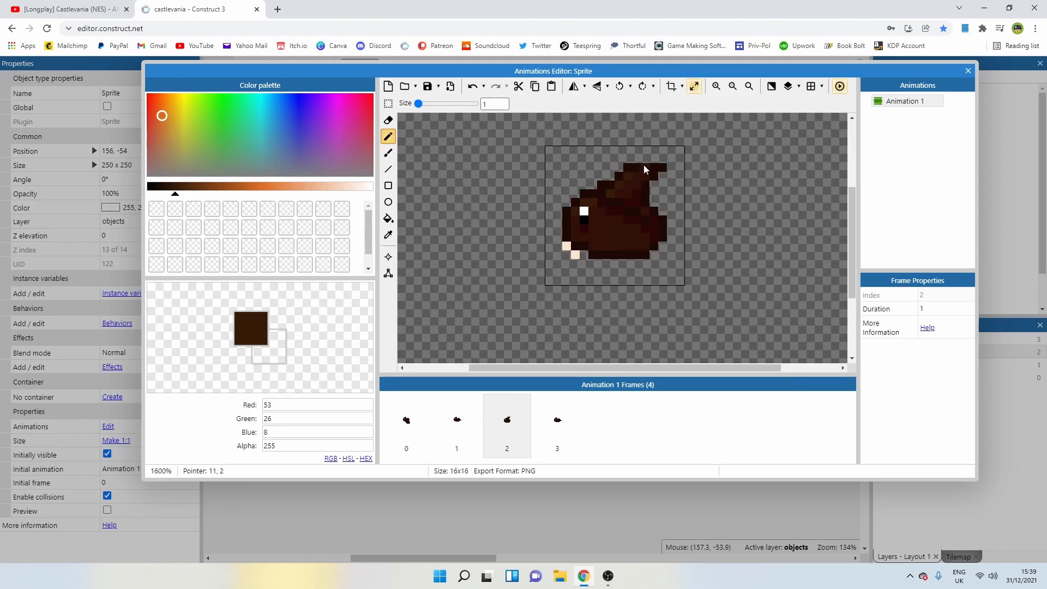
Add the warm brown highlights to the head and upper body in frame 3, and touch up the wing highlight in frame 1.
{"action": "left_click", "coordinate": [505, 452]}
{"action": "left_click", "coordinate": [556, 428]}
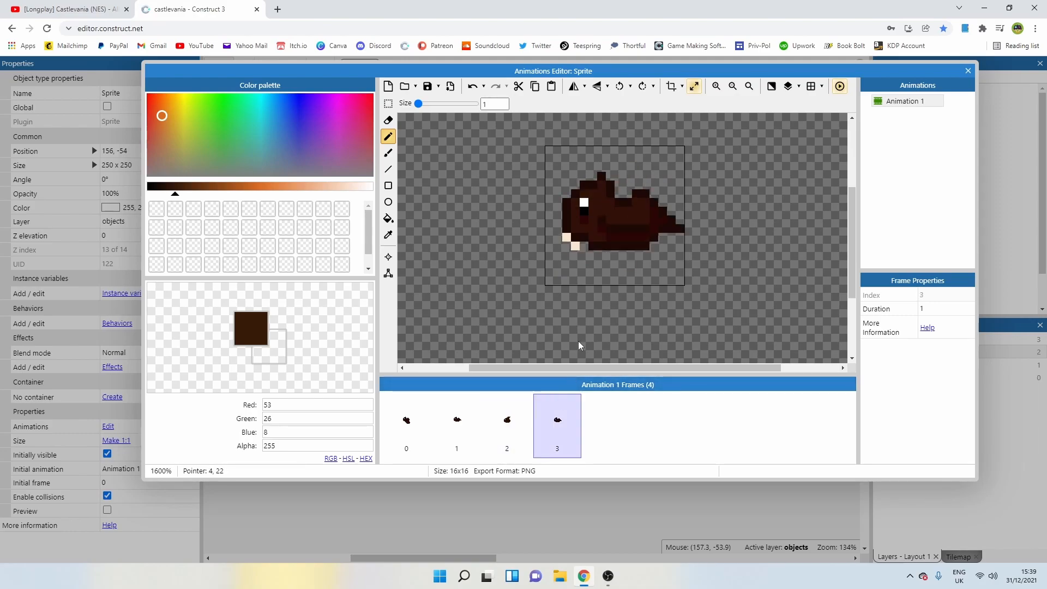
{"action": "left_click", "coordinate": [571, 203]}
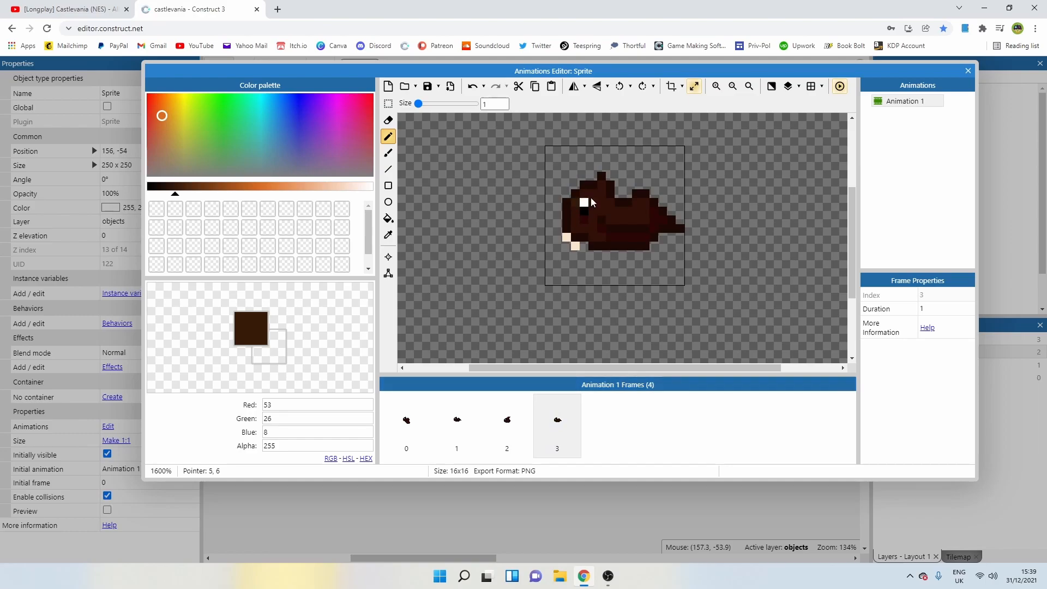
{"action": "left_click", "coordinate": [610, 178]}
{"action": "left_click", "coordinate": [478, 420]}
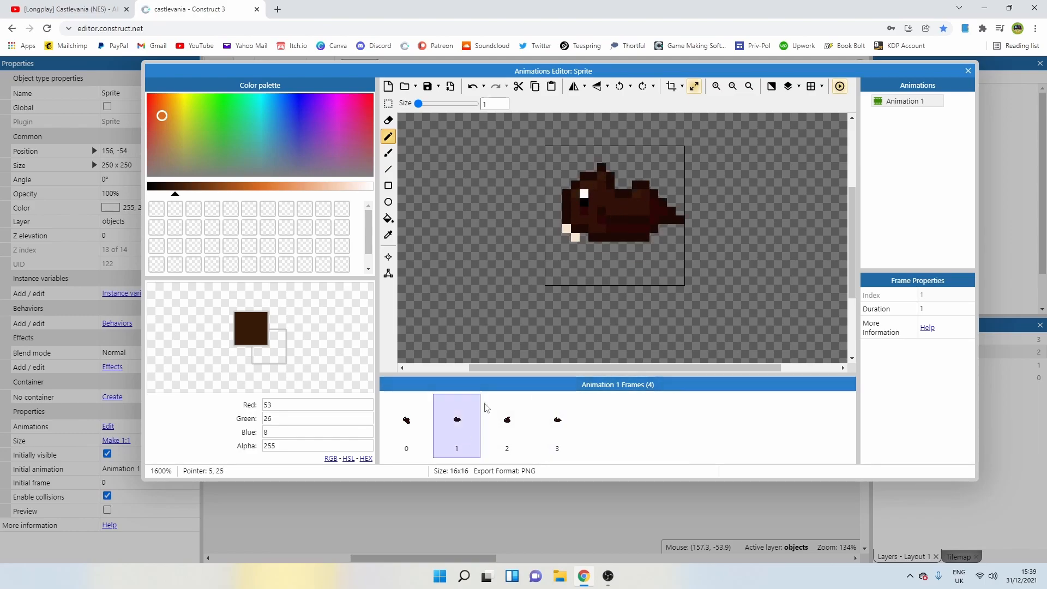
{"action": "left_click", "coordinate": [609, 214]}
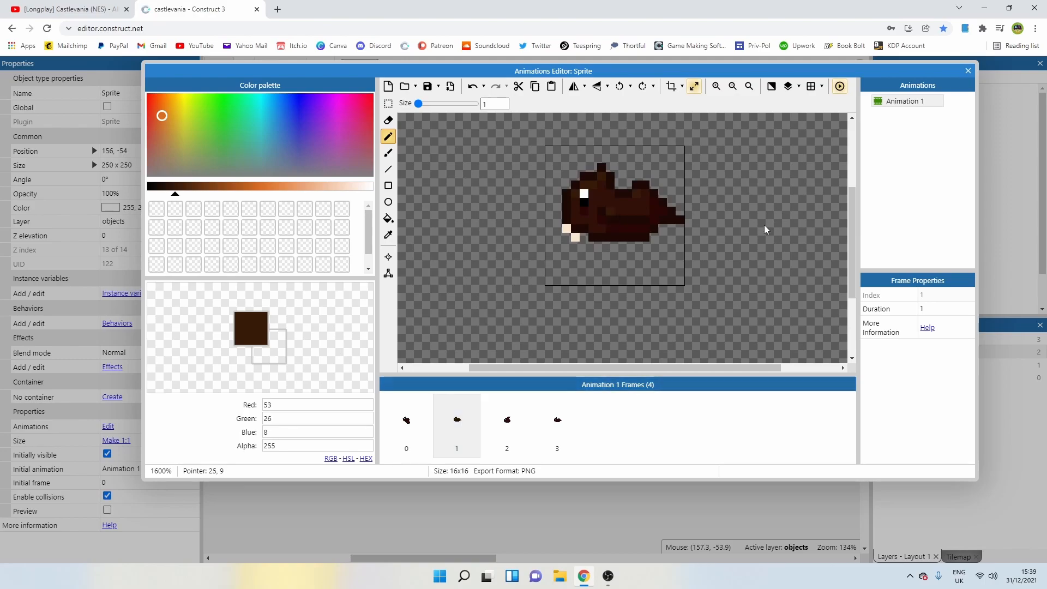
Preview the shaded wing-flap animation and close the Animations Editor.
{"action": "left_click", "coordinate": [840, 86]}
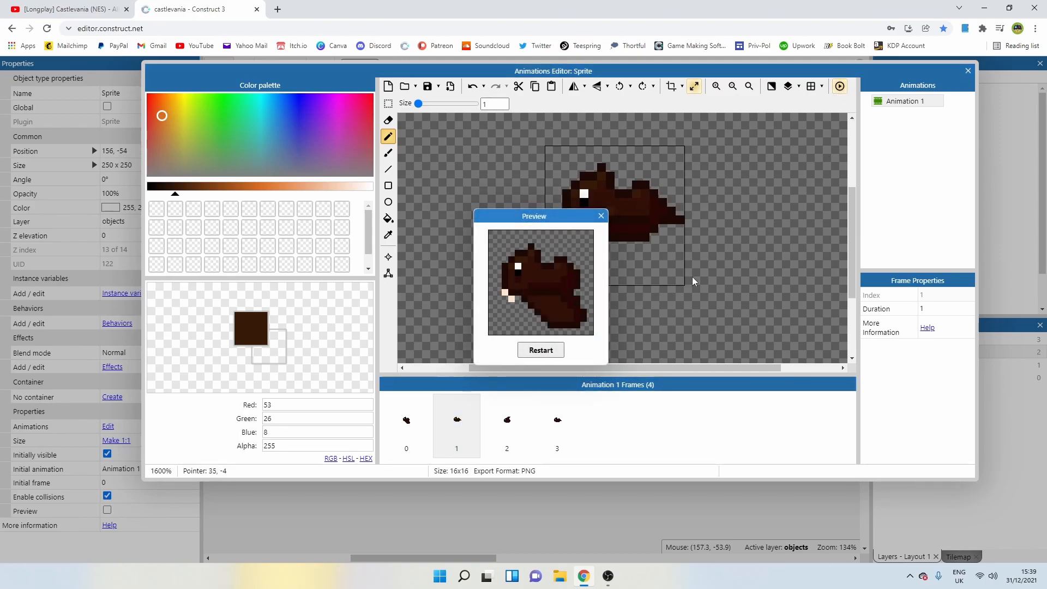
{"action": "left_click", "coordinate": [600, 217]}
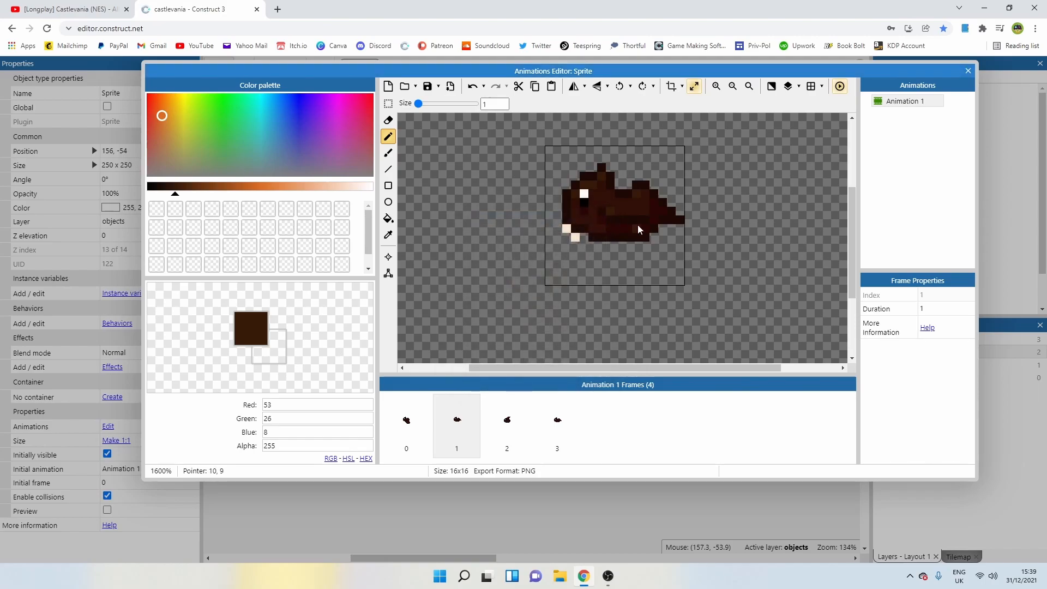
{"action": "left_click", "coordinate": [968, 72]}
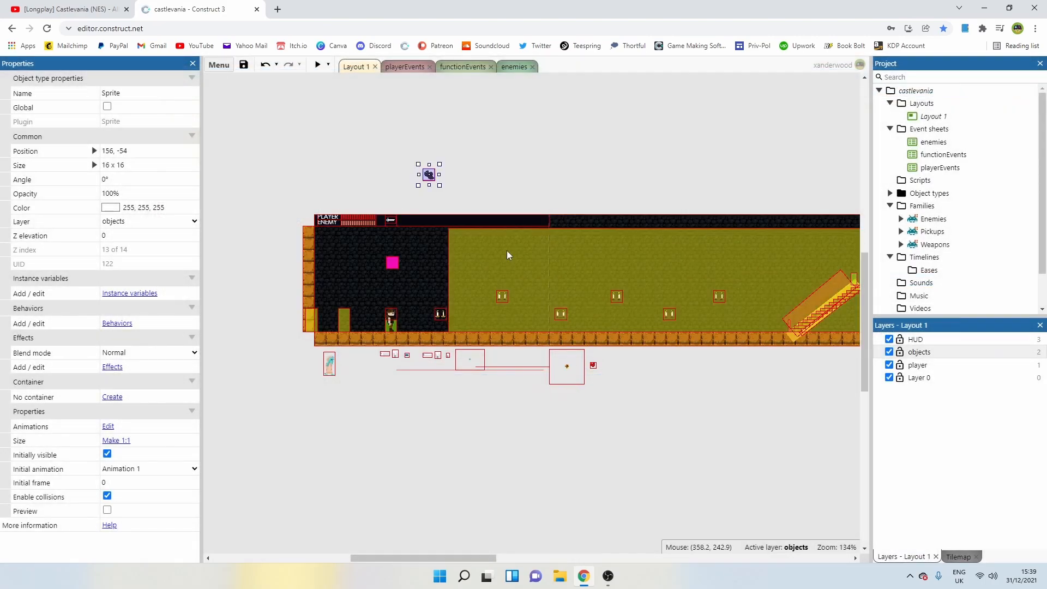
Place the sprite beside the player at position 132, 123 and test-run the game to see it against the dark background.
{"action": "left_click_drag", "start_coordinate": [430, 177], "coordinate": [412, 306]}
{"action": "scroll", "coordinate": [412, 306], "scroll_direction": "up", "scroll_amount": 5, "text": "ctrl"}
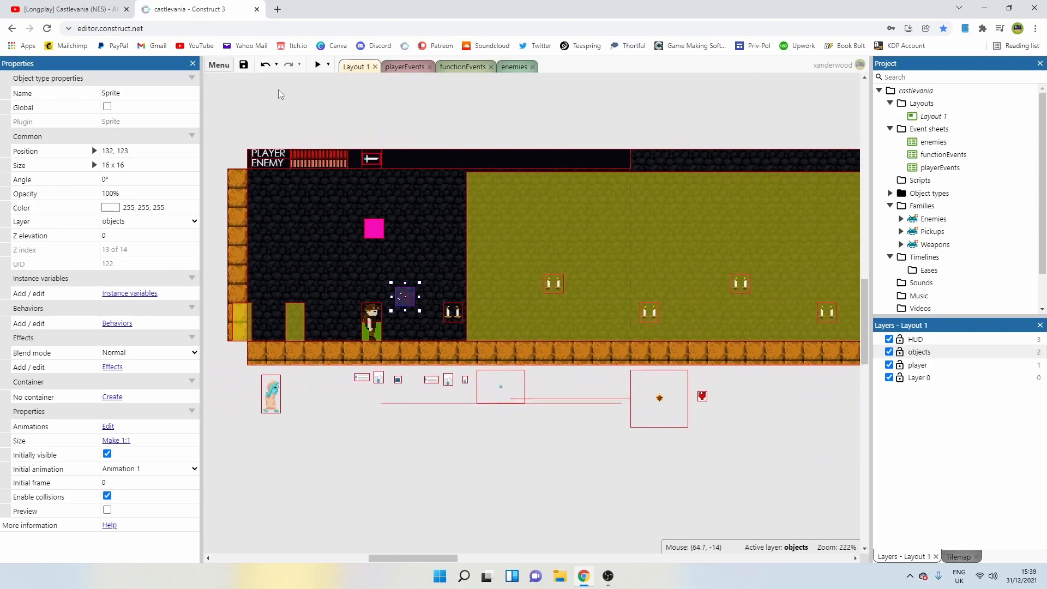
{"action": "left_click", "coordinate": [317, 65]}
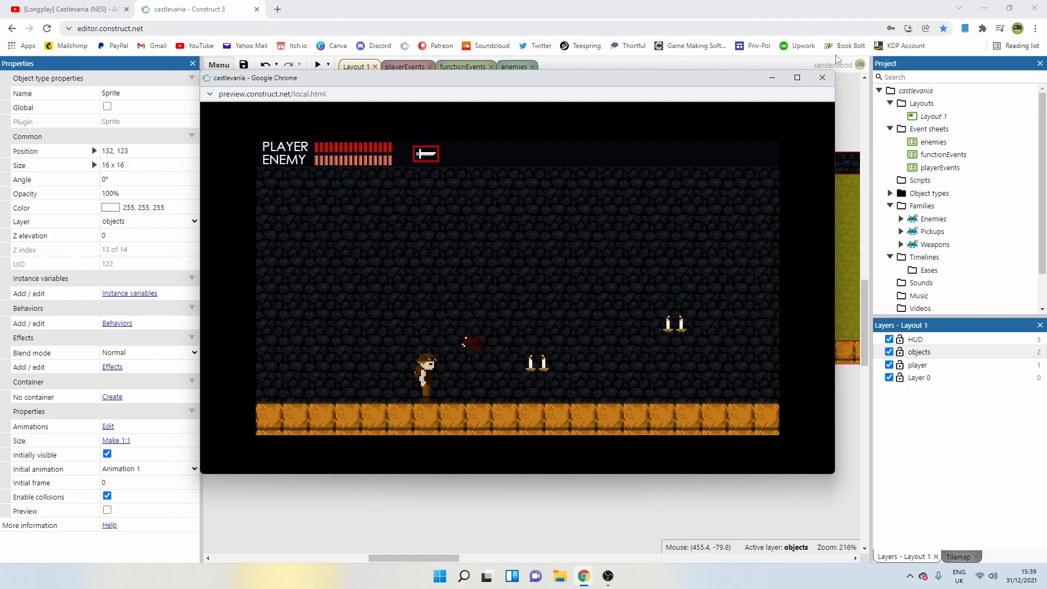
{"action": "left_click", "coordinate": [822, 77]}
Reopen the sprite's animation and fill its dark outline in frame 0 with pure black (0, 0, 0), with Flood Fill disabled.
{"action": "double_click", "coordinate": [410, 292]}
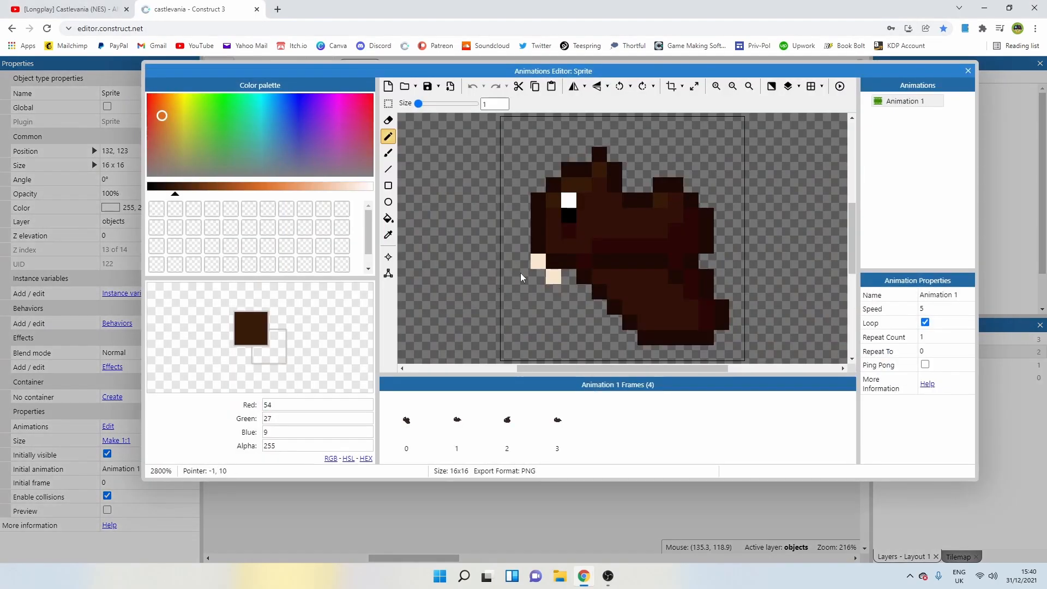
{"action": "left_click", "coordinate": [562, 292]}
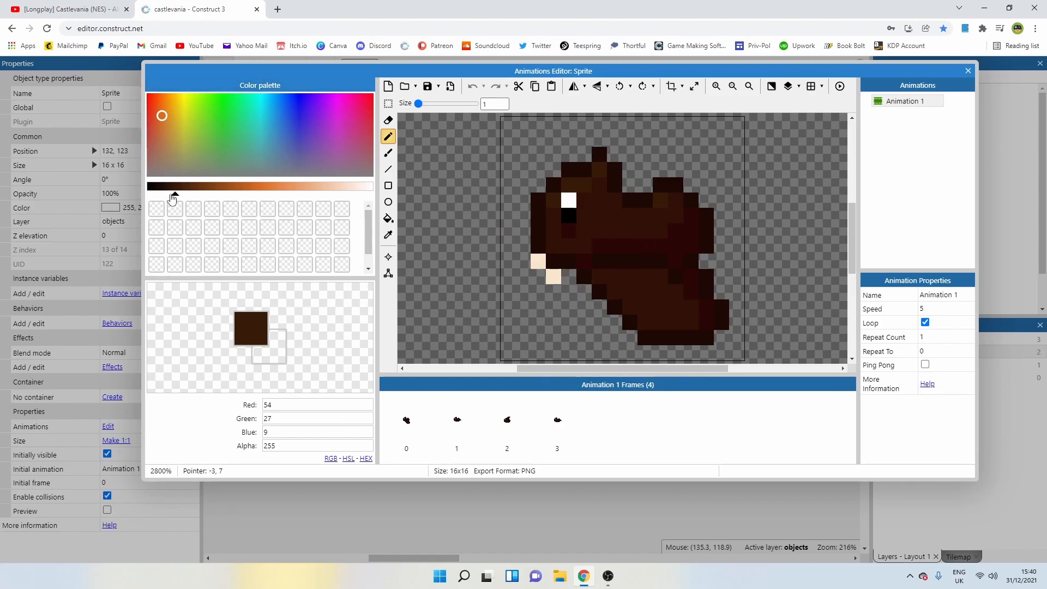
{"action": "left_click_drag", "start_coordinate": [175, 200], "coordinate": [121, 199]}
{"action": "left_click", "coordinate": [388, 218]}
{"action": "left_click", "coordinate": [556, 104]}
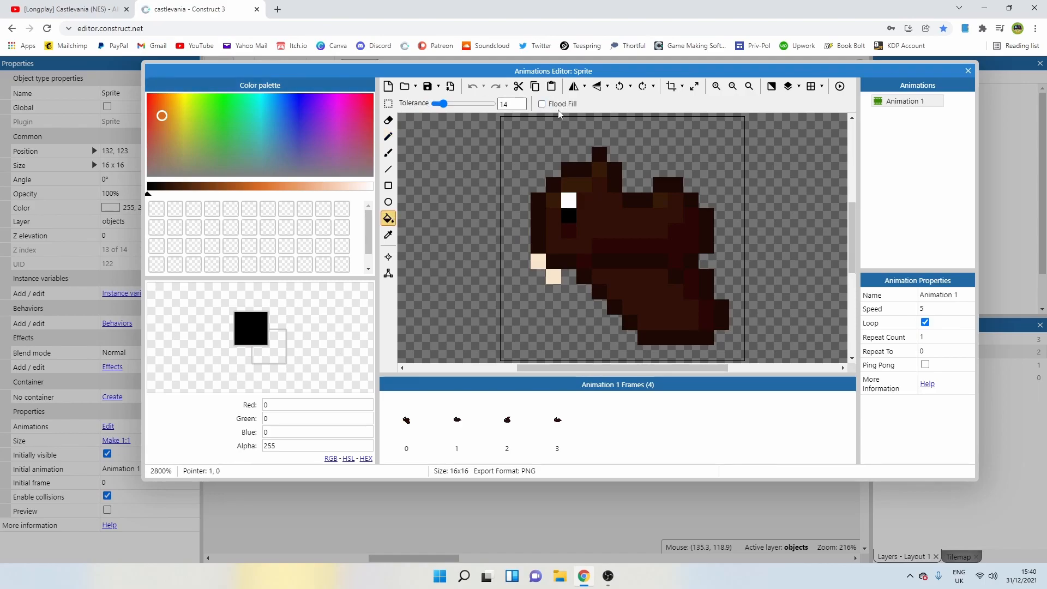
{"action": "left_click", "coordinate": [580, 164]}
Fill the dark outlines in frames 1, 2 and 3 with the same black and close the Animations Editor.
{"action": "left_click", "coordinate": [408, 420]}
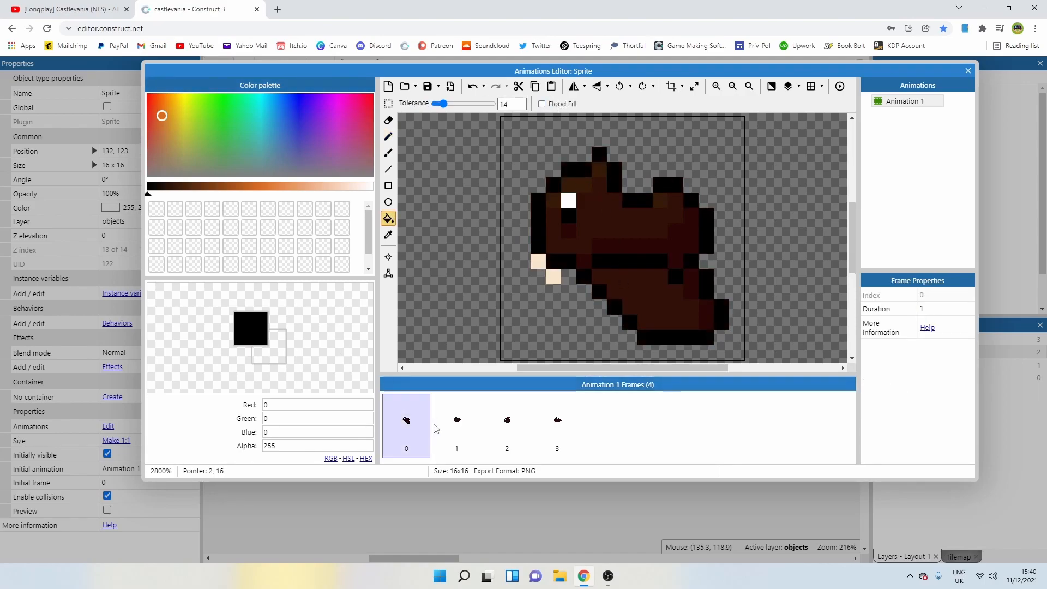
{"action": "left_click", "coordinate": [457, 420]}
{"action": "left_click", "coordinate": [552, 202]}
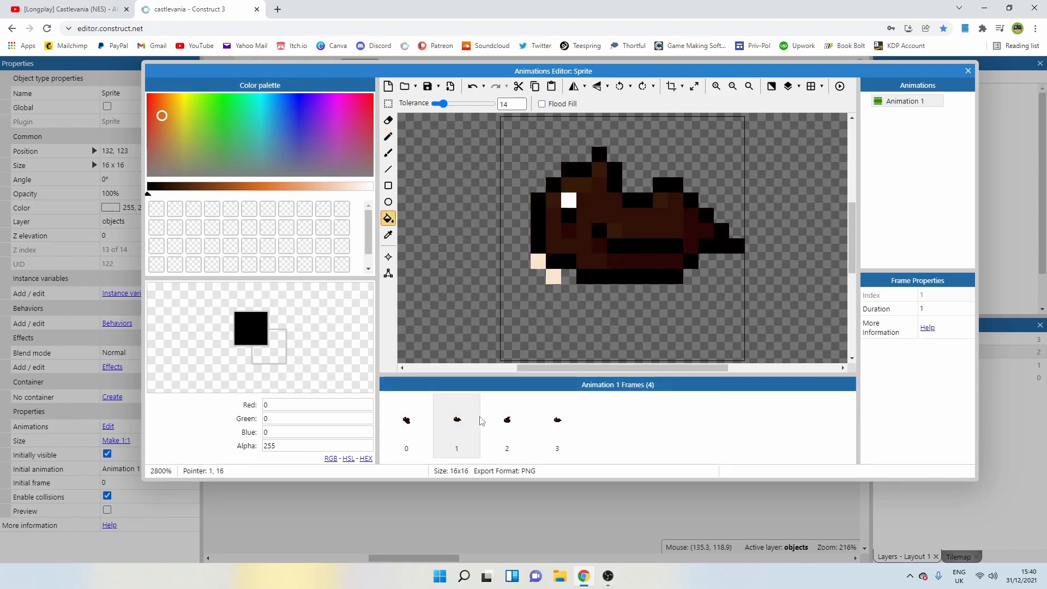
{"action": "left_click", "coordinate": [499, 418]}
{"action": "left_click", "coordinate": [546, 233]}
{"action": "left_click", "coordinate": [555, 419]}
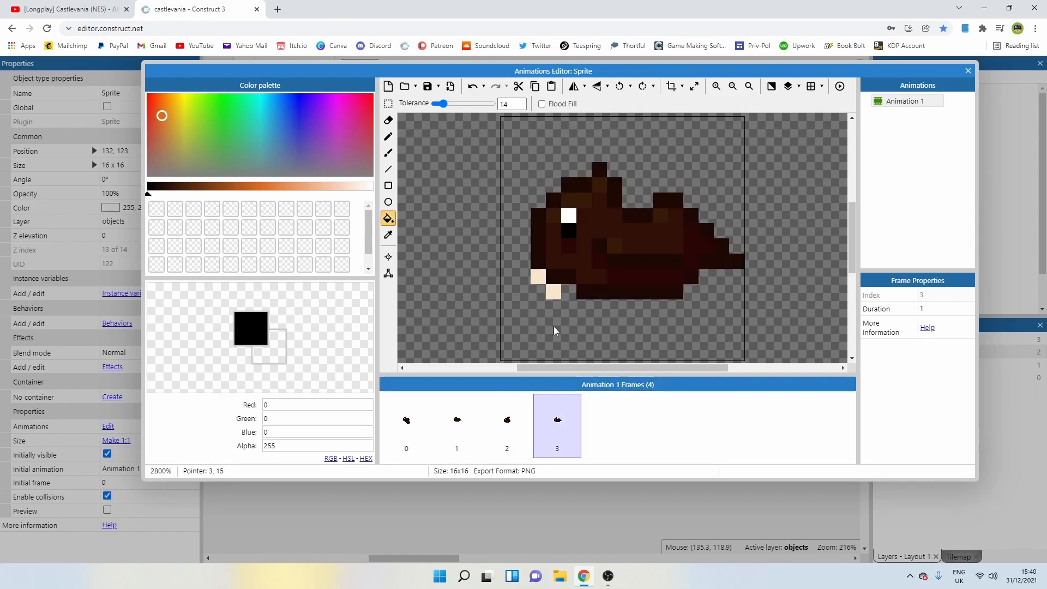
{"action": "left_click", "coordinate": [537, 263]}
{"action": "left_click", "coordinate": [968, 71]}
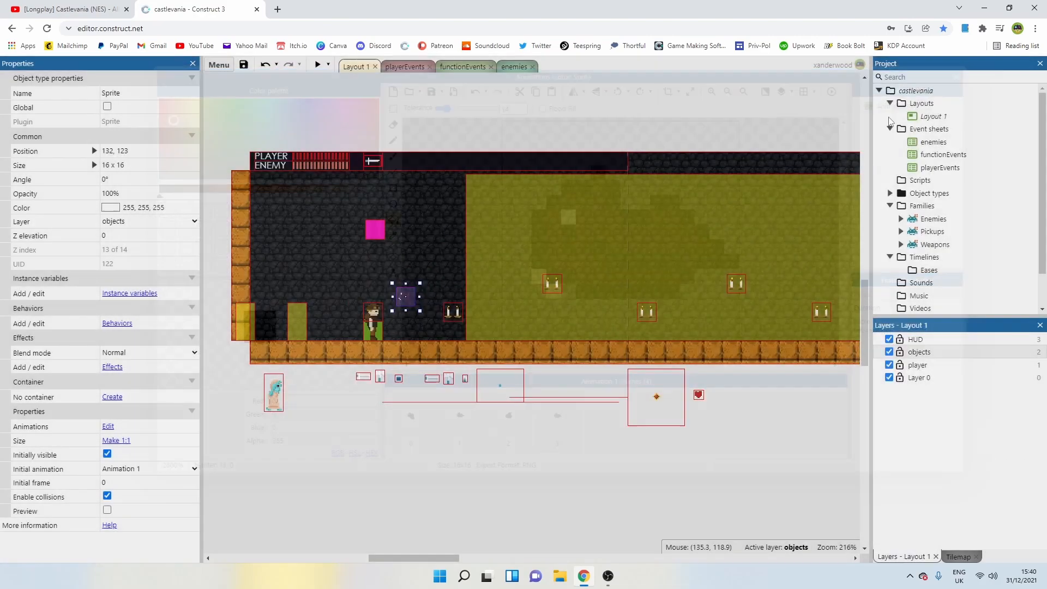
Test-run the game and walk the player back and forth to check the black-outlined sprite.
{"action": "left_click", "coordinate": [317, 65]}
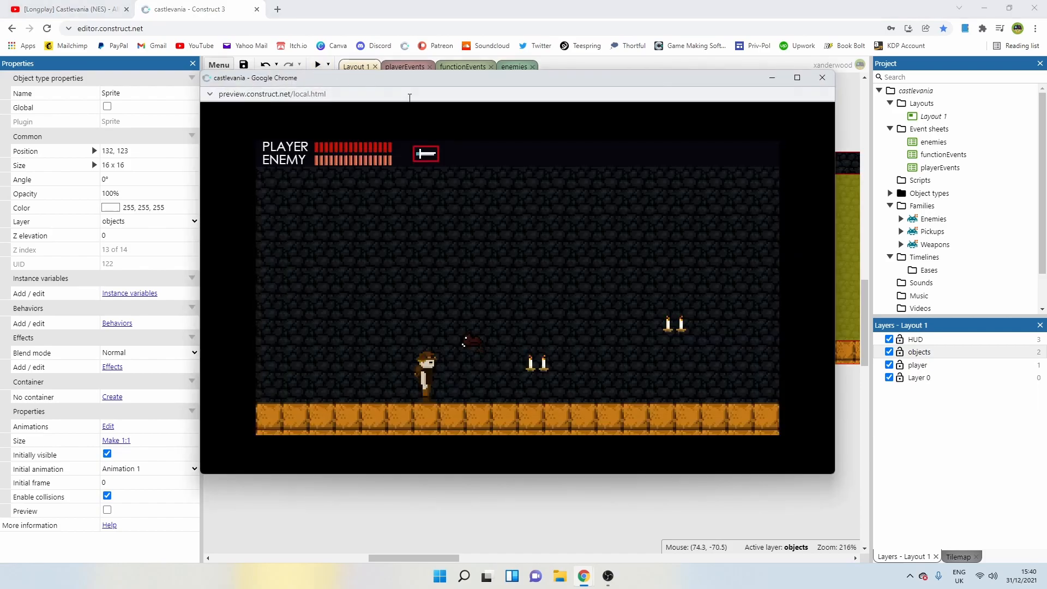
{"action": "key", "text": "Right"}
{"action": "key", "text": "Left"}
{"action": "key", "text": "Right"}
{"action": "left_click", "coordinate": [822, 80]}
Rename the flying creature sprite in the layout as bat.
{"action": "left_click", "coordinate": [427, 336]}
{"action": "scroll", "coordinate": [427, 282], "scroll_direction": "down", "scroll_amount": 4, "text": "ctrl"}
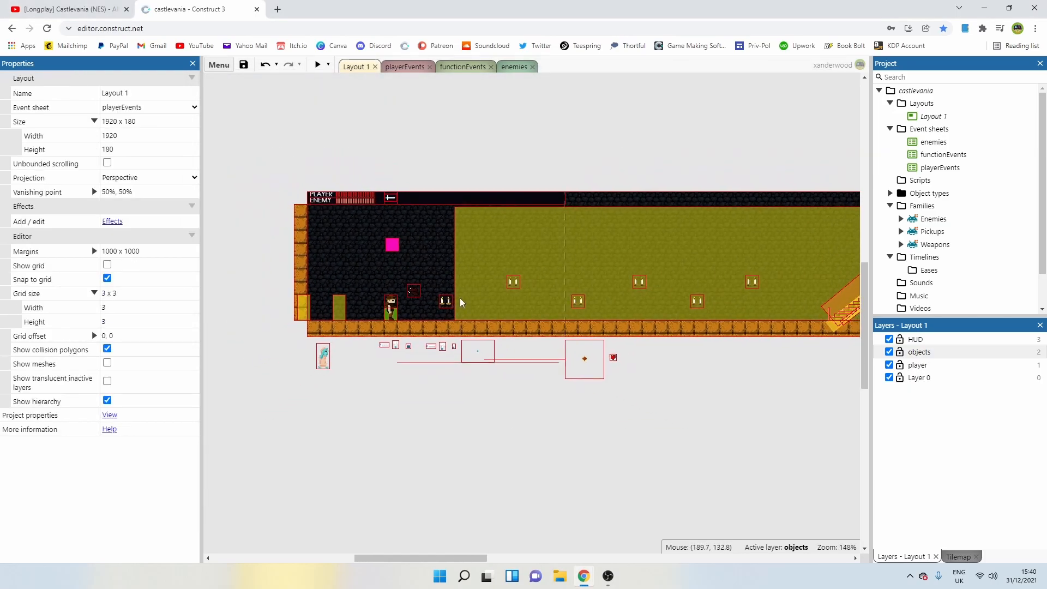
{"action": "scroll", "coordinate": [425, 284], "scroll_direction": "up", "scroll_amount": 1, "text": "ctrl"}
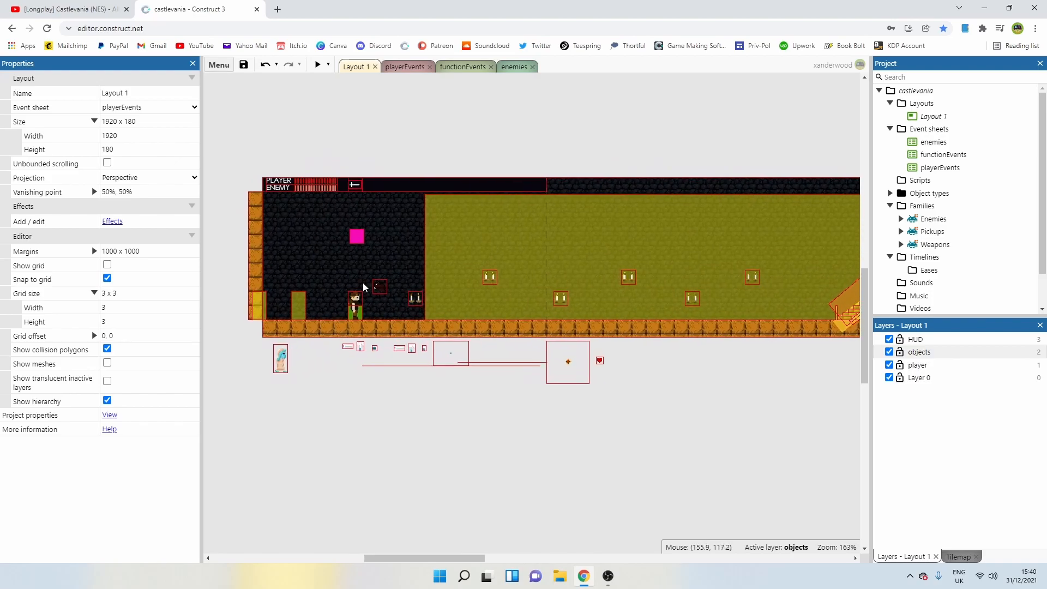
{"action": "left_click", "coordinate": [384, 287]}
{"action": "left_click", "coordinate": [147, 90]}
{"action": "type", "text": "bat"}
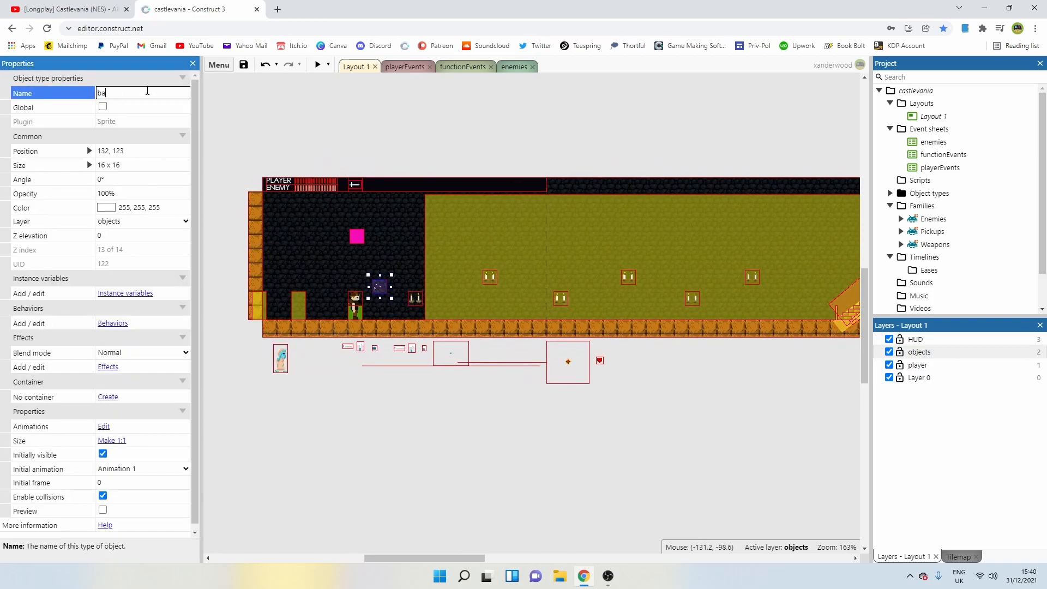
{"action": "key", "text": "Return"}
Move the bat out of the level into the empty area below it, at position 282, 333.
{"action": "scroll", "coordinate": [417, 235], "scroll_direction": "down", "scroll_amount": 5, "text": "ctrl"}
{"action": "left_click_drag", "start_coordinate": [476, 238], "coordinate": [306, 298]}
{"action": "middle_click_drag", "start_coordinate": [276, 306], "coordinate": [699, 314]}
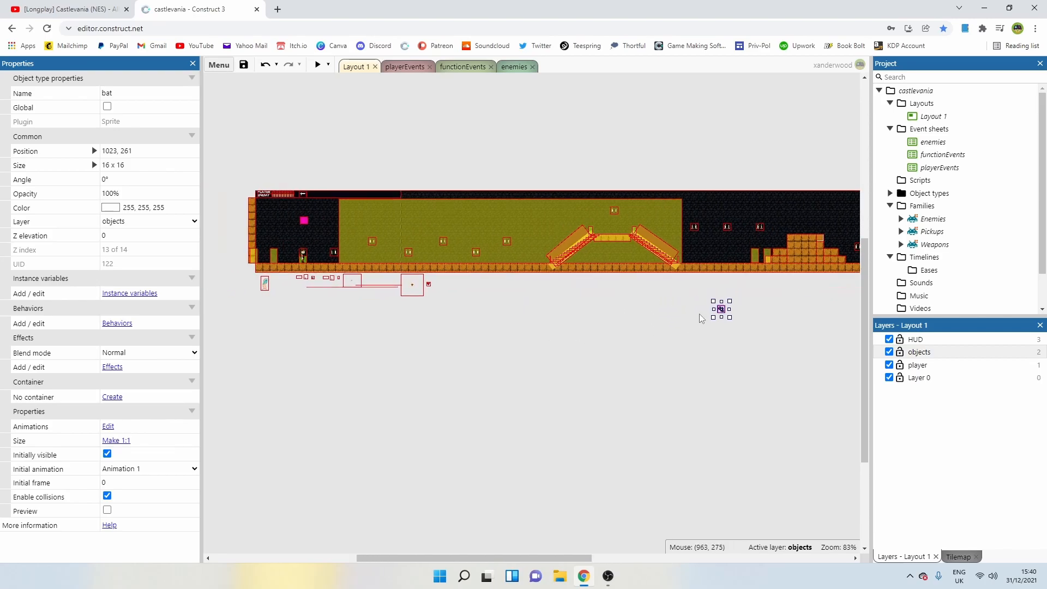
{"action": "left_click_drag", "start_coordinate": [721, 312], "coordinate": [385, 345]}
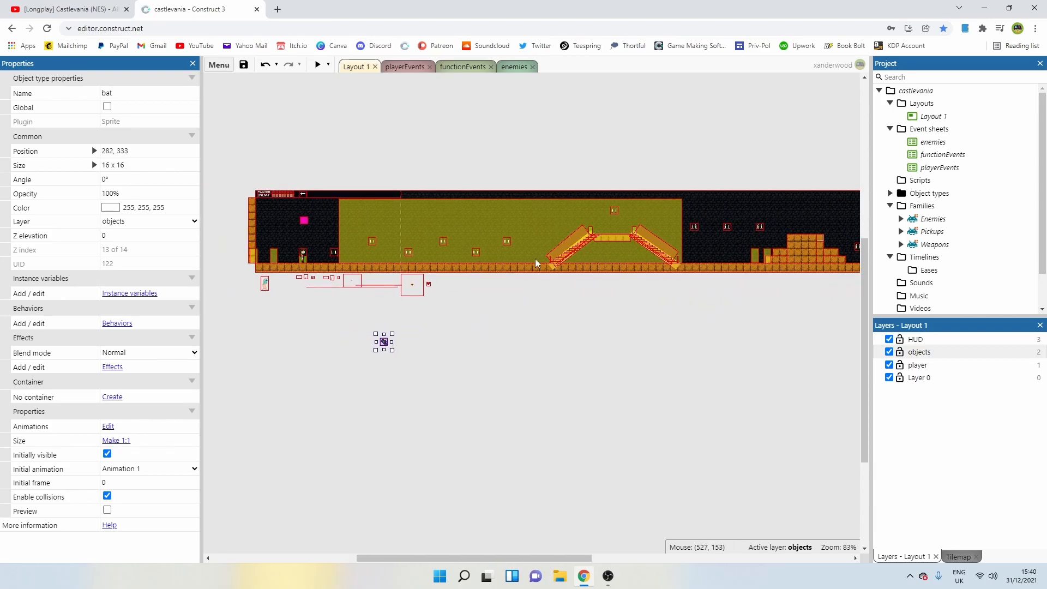
Examine the large ghoul trigger area and the opening section of the level.
{"action": "scroll", "coordinate": [405, 247], "scroll_direction": "up", "scroll_amount": 3, "text": "ctrl"}
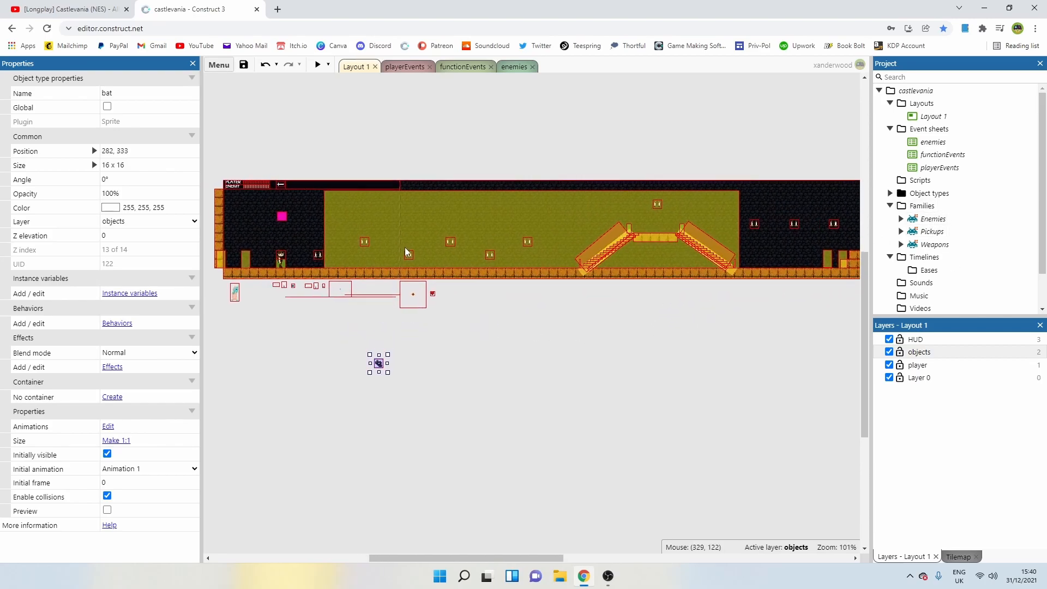
{"action": "left_click", "coordinate": [443, 202]}
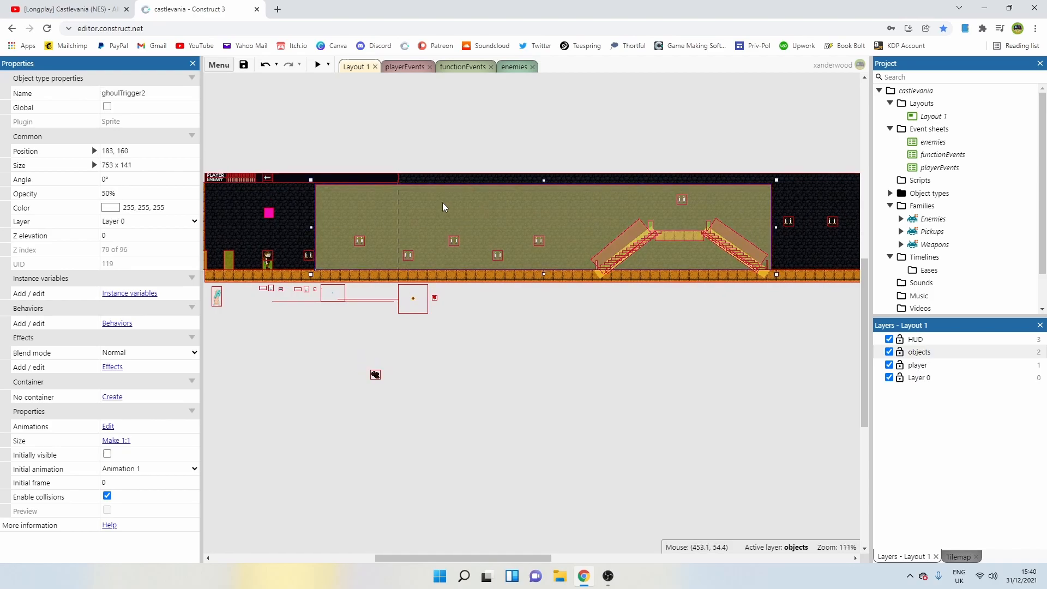
{"action": "left_click", "coordinate": [485, 146]}
{"action": "left_click", "coordinate": [472, 206]}
{"action": "left_click", "coordinate": [492, 147]}
{"action": "scroll", "coordinate": [424, 219], "scroll_direction": "up", "scroll_amount": 4, "text": "ctrl"}
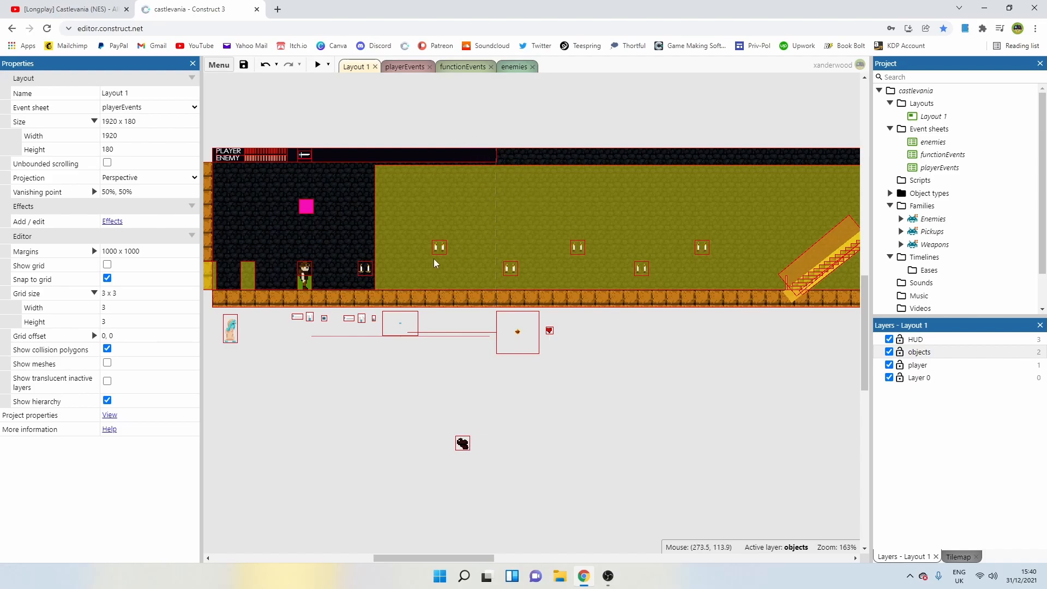
{"action": "middle_click_drag", "start_coordinate": [424, 254], "coordinate": [469, 257]}
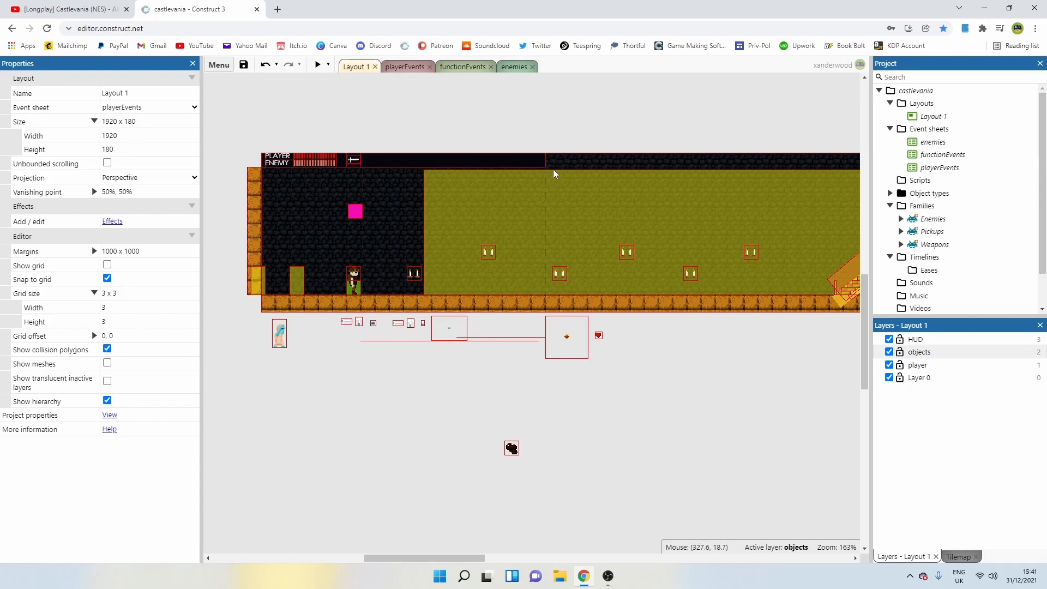
Move the bat into the green trigger area, just beyond its first low pair of candles, at position 360, 135.
{"action": "left_click_drag", "start_coordinate": [512, 448], "coordinate": [592, 290]}
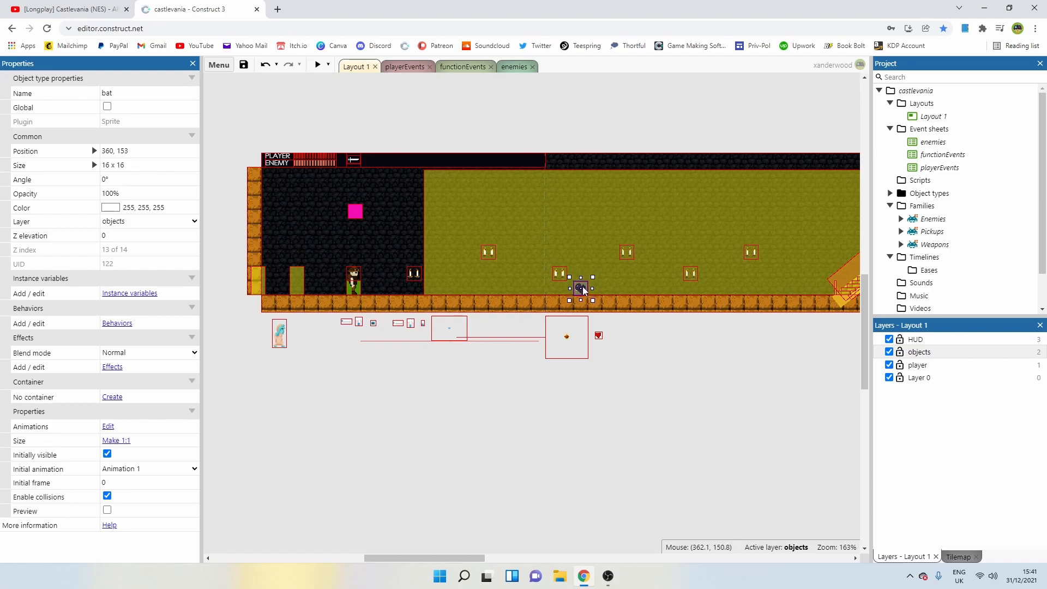
{"action": "left_click", "coordinate": [647, 358]}
{"action": "scroll", "coordinate": [590, 306], "scroll_direction": "up", "scroll_amount": 5, "text": "ctrl"}
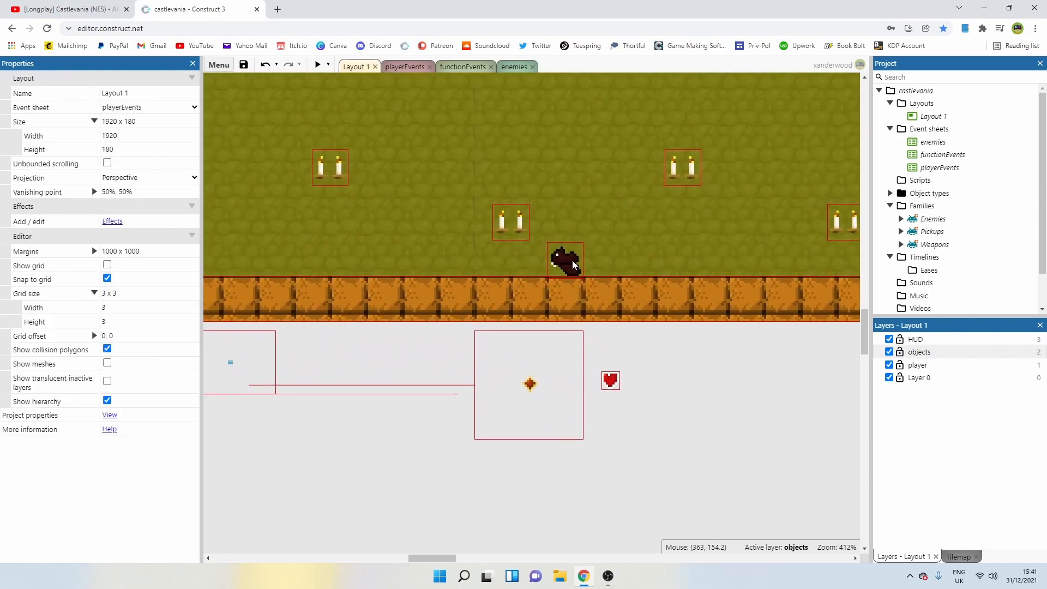
{"action": "left_click", "coordinate": [572, 261]}
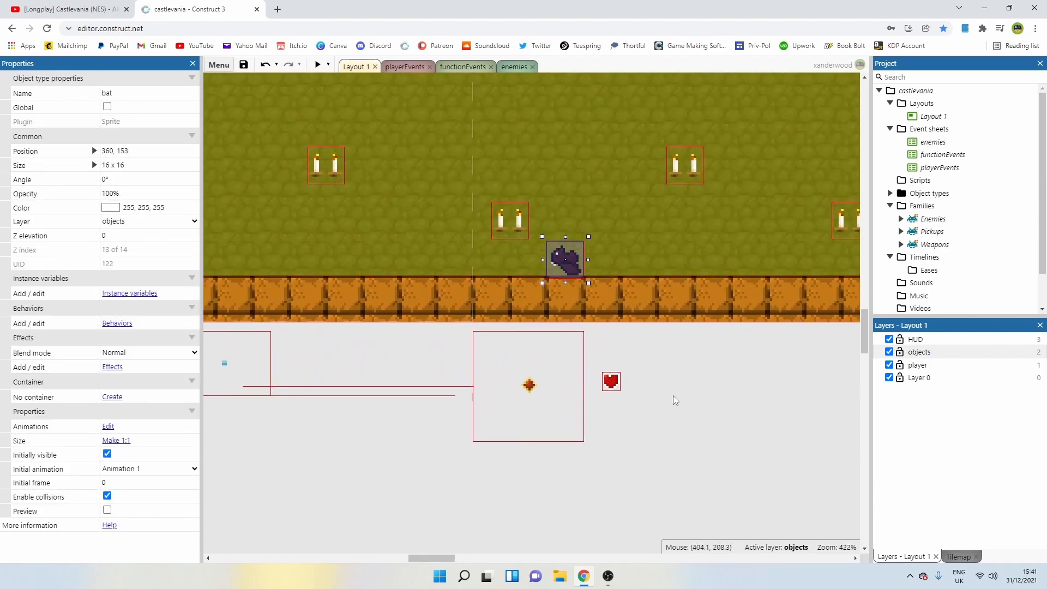
{"action": "left_click", "coordinate": [673, 395]}
{"action": "scroll", "coordinate": [580, 293], "scroll_direction": "down", "scroll_amount": 2, "text": "ctrl"}
{"action": "left_click", "coordinate": [576, 276]}
{"action": "scroll", "coordinate": [586, 285], "scroll_direction": "down", "scroll_amount": 1, "text": "ctrl"}
{"action": "scroll", "coordinate": [587, 289], "scroll_direction": "down", "scroll_amount": 2, "text": "ctrl"}
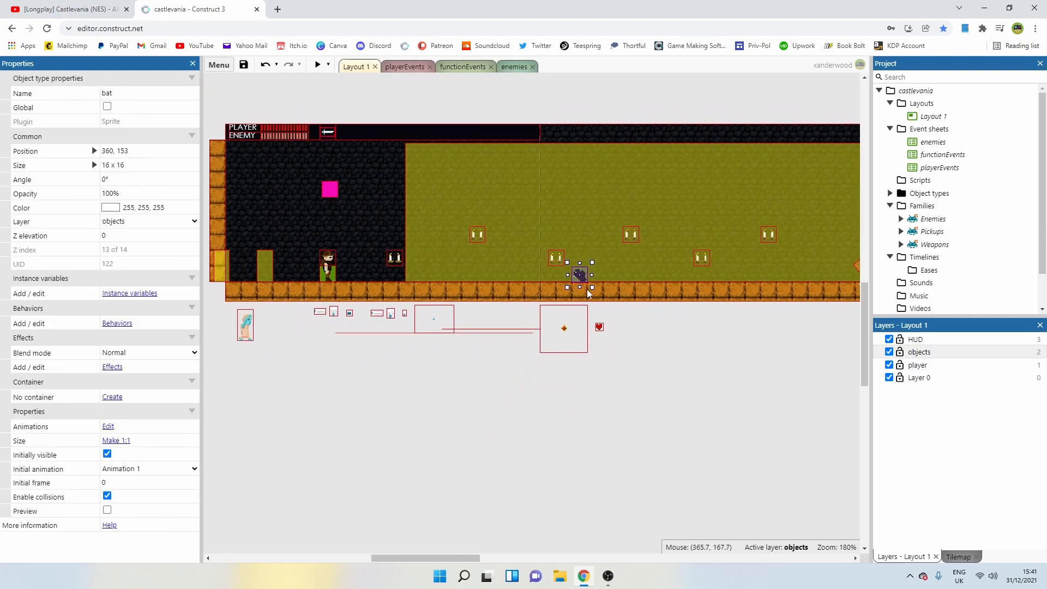
{"action": "scroll", "coordinate": [574, 286], "scroll_direction": "up", "scroll_amount": 1, "text": "ctrl"}
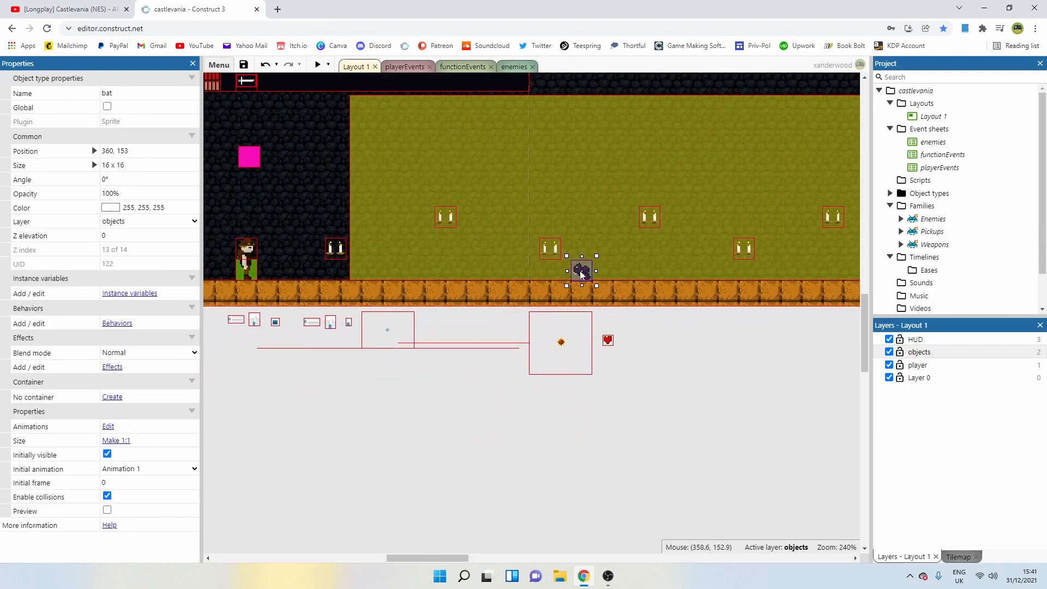
{"action": "left_click_drag", "start_coordinate": [582, 274], "coordinate": [582, 250]}
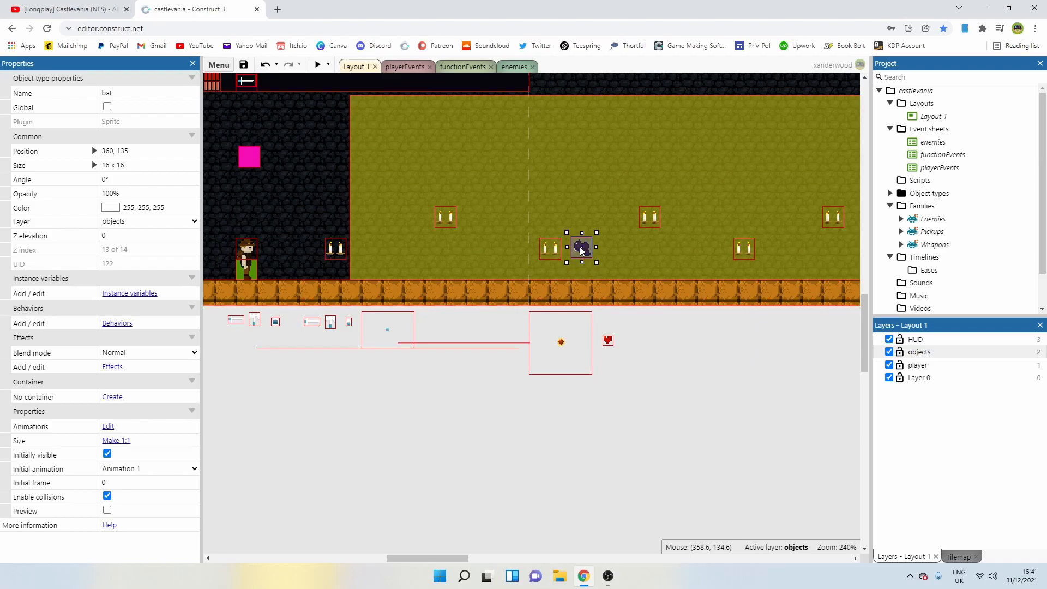
Lower the bat onto the floor at position 360, 153, and show its separate X and Y coordinates.
{"action": "left_click_drag", "start_coordinate": [580, 248], "coordinate": [583, 279]}
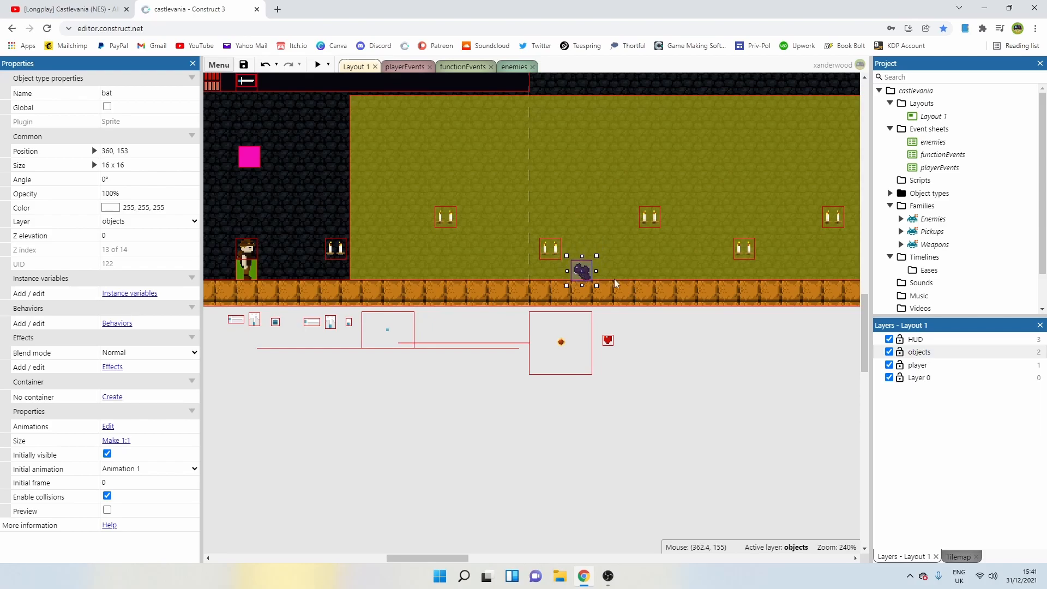
{"action": "left_click", "coordinate": [94, 151]}
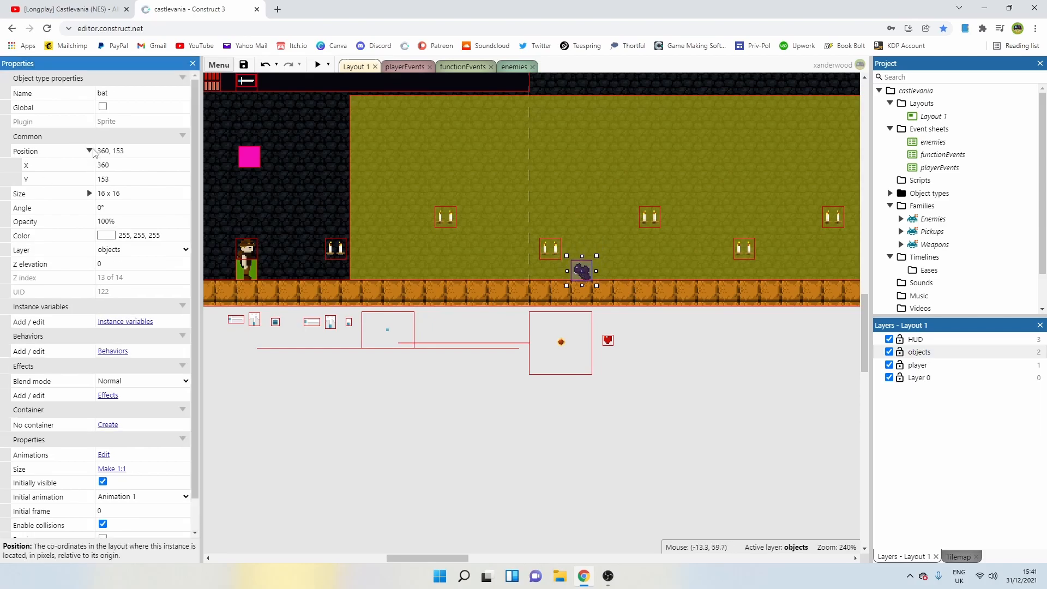
{"action": "left_click", "coordinate": [161, 185]}
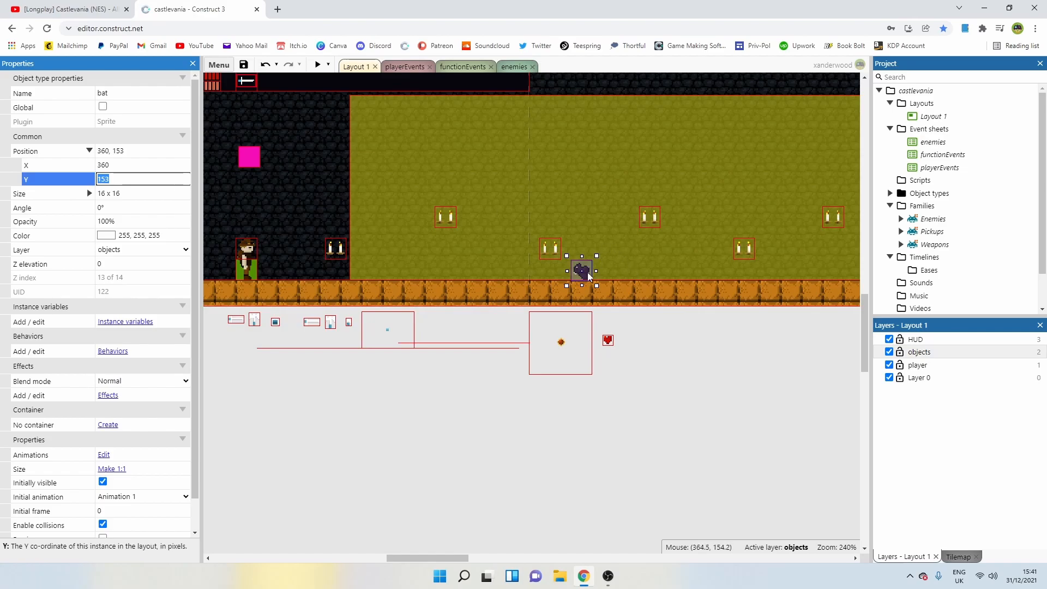
{"action": "left_click", "coordinate": [675, 354]}
{"action": "left_click", "coordinate": [588, 279]}
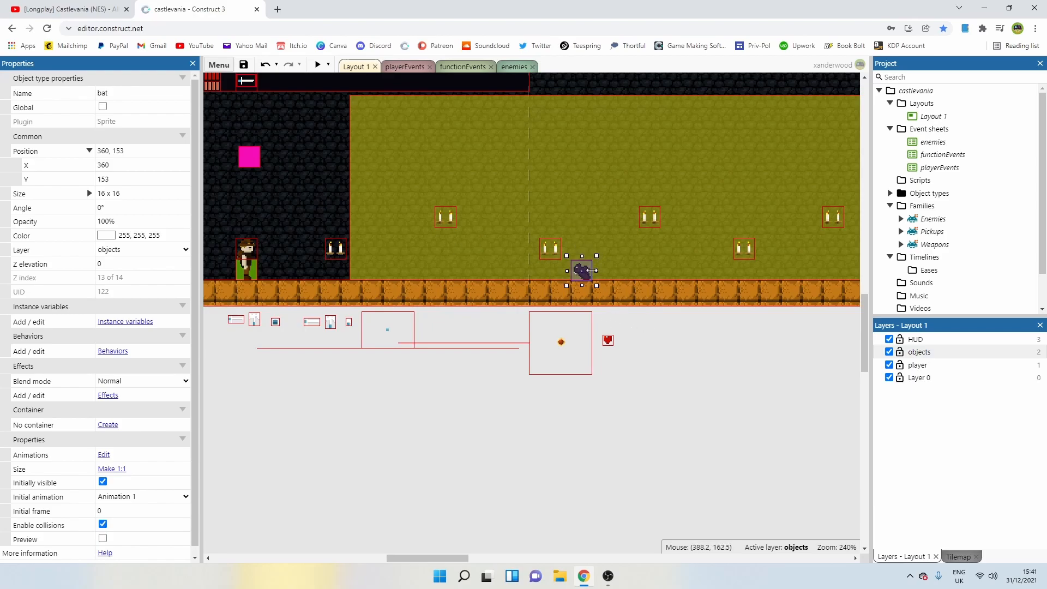
Move the bat out of the level into the empty area below it, beside the heart pickup, at position 405, 204.
{"action": "left_click_drag", "start_coordinate": [584, 271], "coordinate": [643, 339]}
{"action": "left_click", "coordinate": [697, 338]}
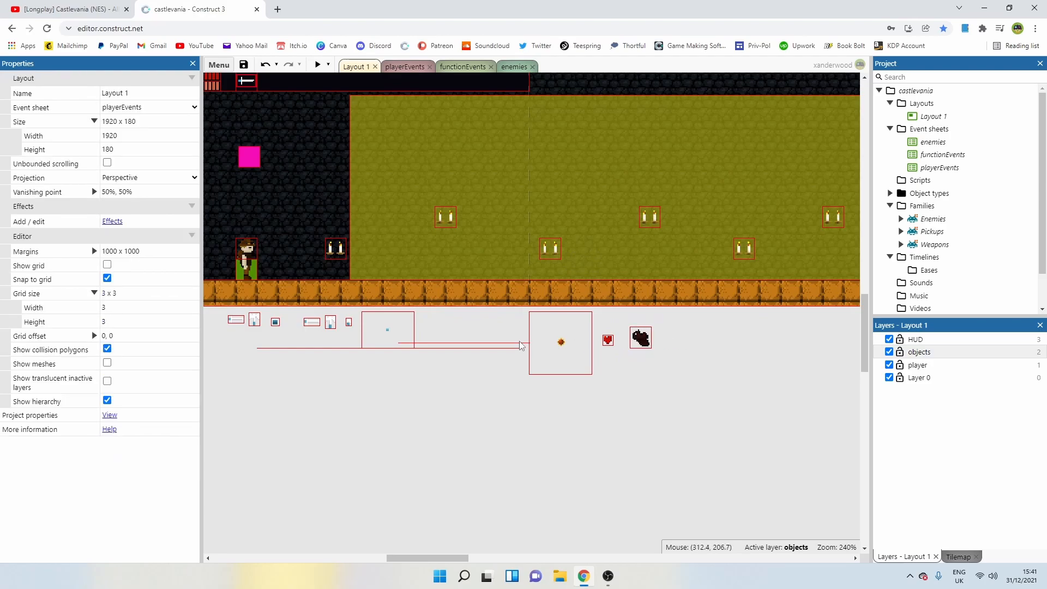
{"action": "middle_click_drag", "start_coordinate": [521, 341], "coordinate": [560, 345]}
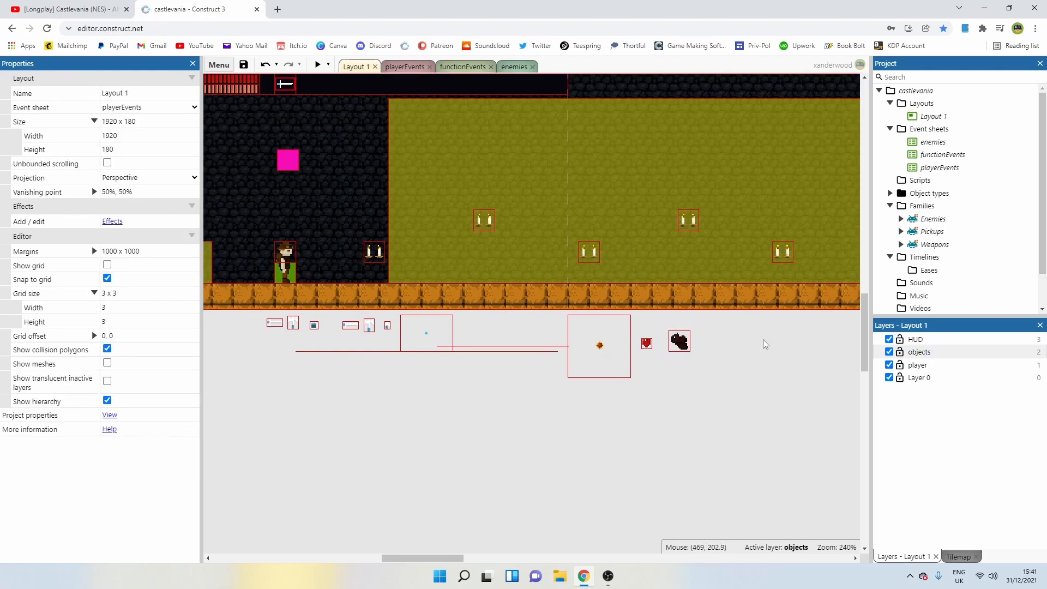
Add the Bullet behavior to the bat.
{"action": "left_click", "coordinate": [682, 342]}
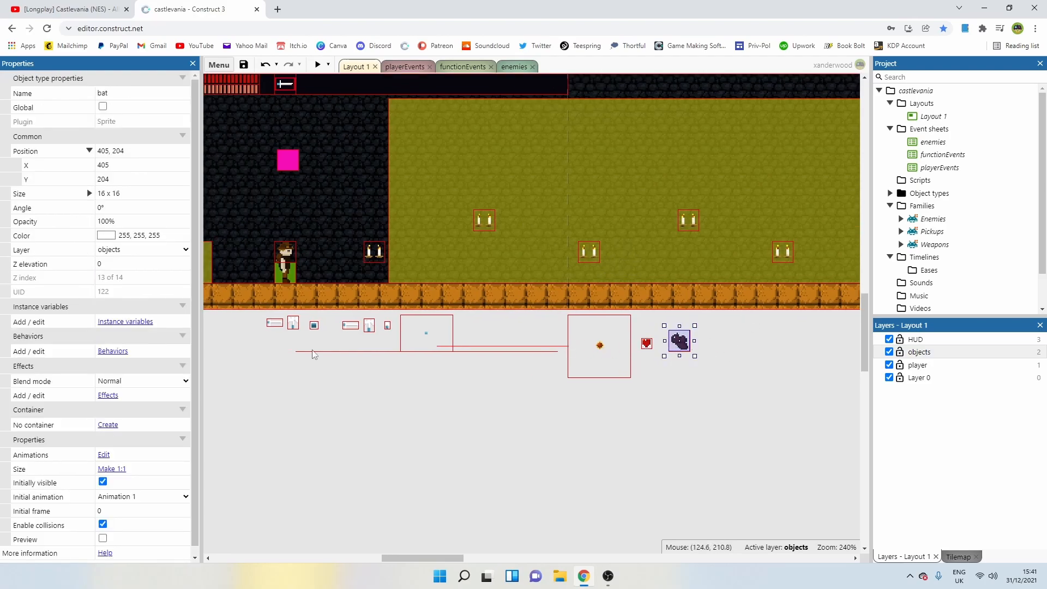
{"action": "left_click", "coordinate": [121, 351]}
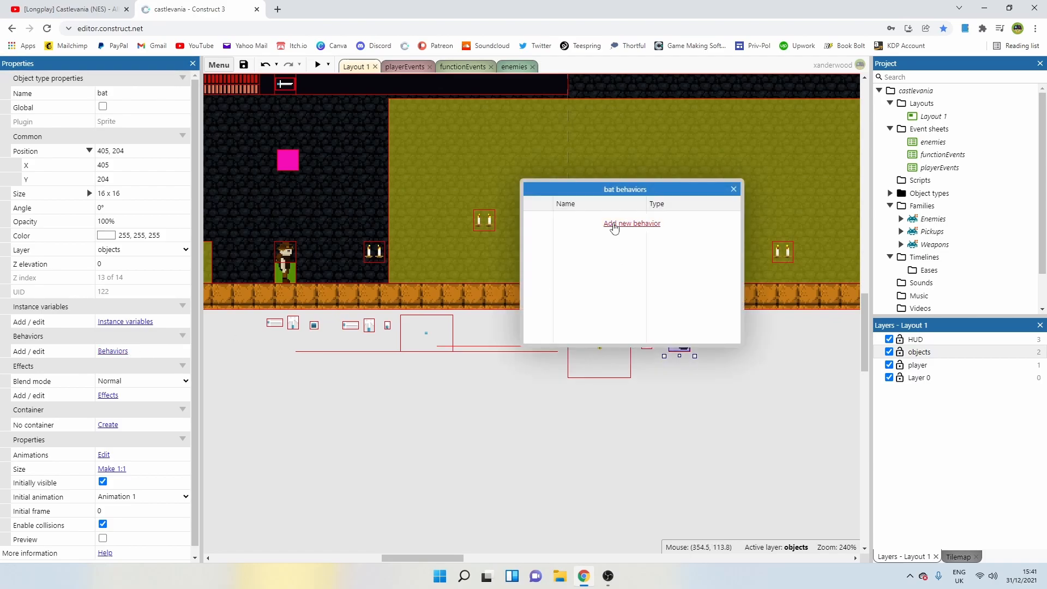
{"action": "left_click", "coordinate": [614, 227]}
{"action": "scroll", "coordinate": [455, 334], "scroll_direction": "down", "scroll_amount": 4}
{"action": "left_click", "coordinate": [455, 333]}
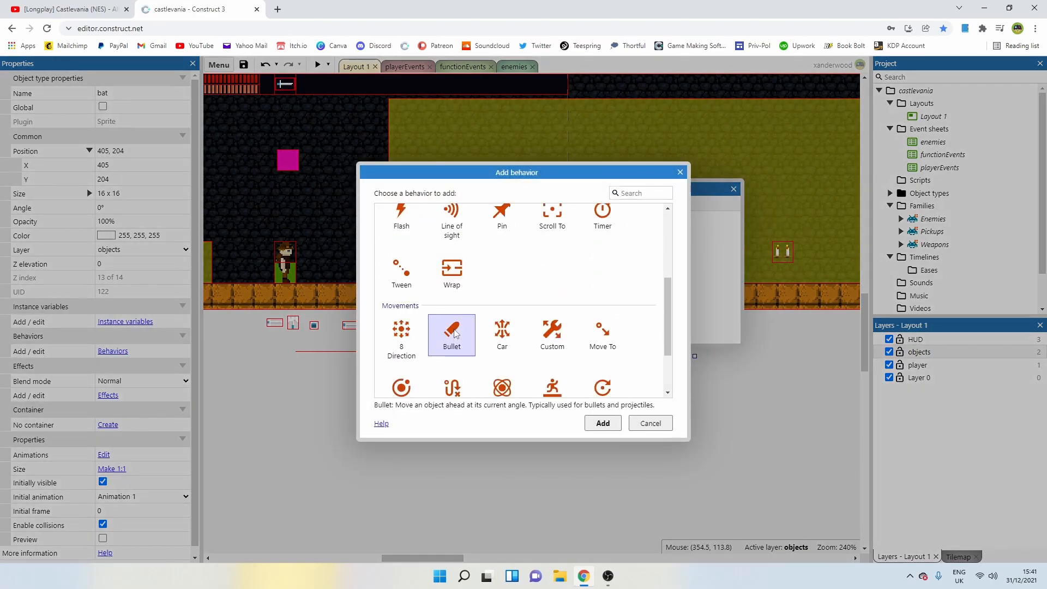
{"action": "double_click", "coordinate": [456, 334]}
{"action": "left_click", "coordinate": [734, 190]}
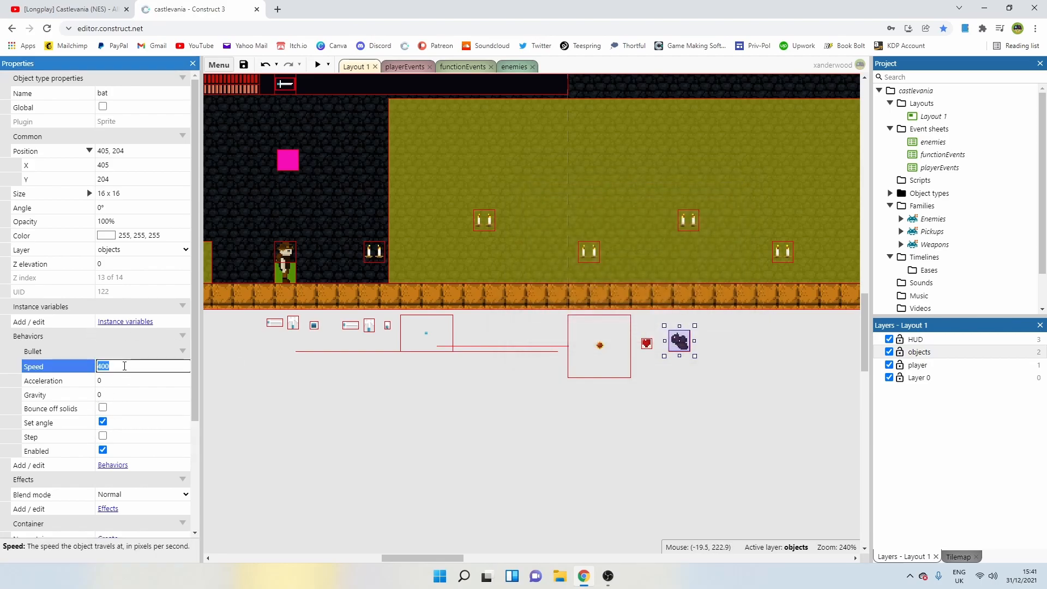
Set the bat's Bullet speed to 40 and disable its Set angle option.
{"action": "type", "text": "40"}
{"action": "key", "text": "Tab"}
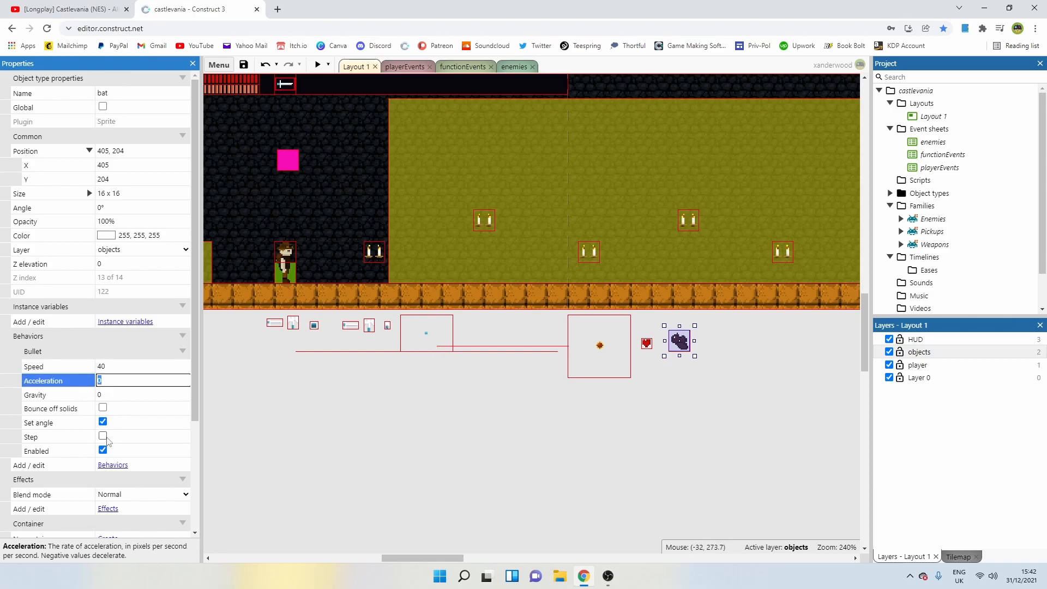
{"action": "left_click", "coordinate": [103, 421]}
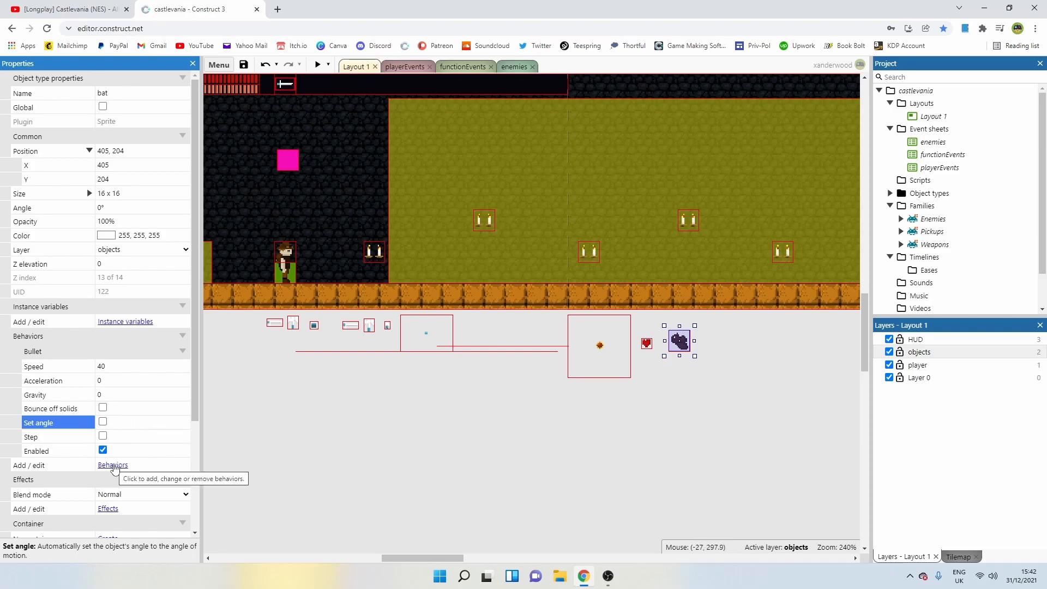
Add the Sine behavior to the bat.
{"action": "left_click", "coordinate": [113, 465]}
{"action": "left_click", "coordinate": [631, 251]}
{"action": "scroll", "coordinate": [431, 273], "scroll_direction": "down", "scroll_amount": 5}
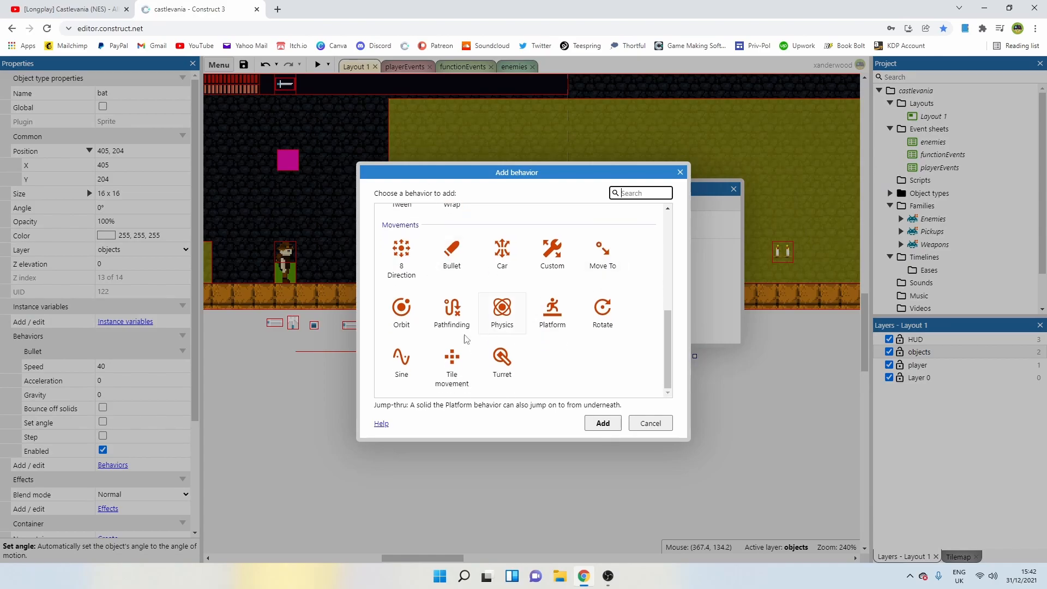
{"action": "double_click", "coordinate": [401, 360]}
{"action": "left_click", "coordinate": [733, 189]}
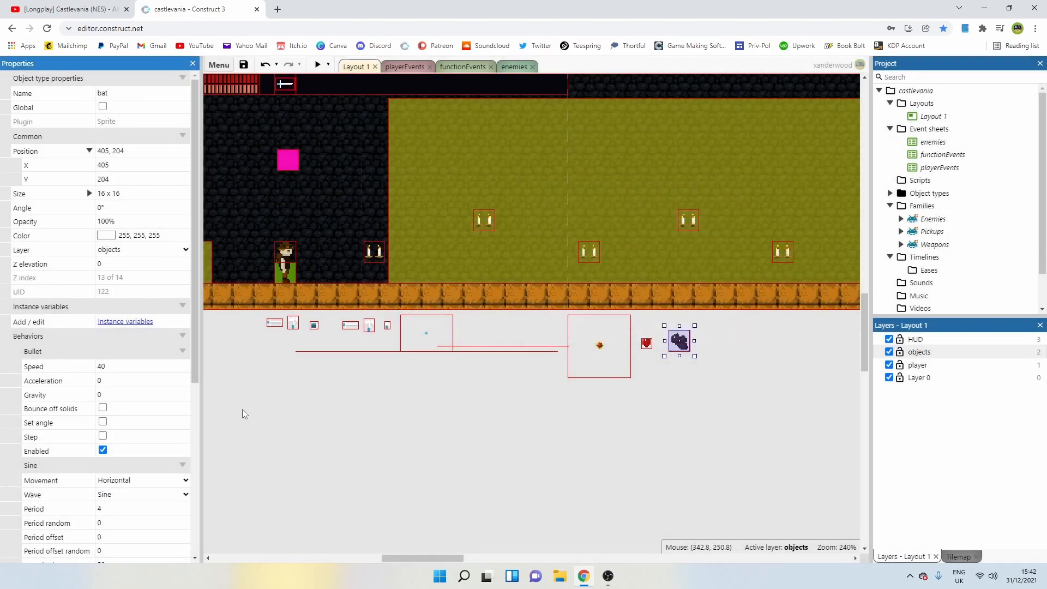
Set the bat's Sine movement to Vertical with period 2 and magnitude 2, and briefly preview the motion in the layout.
{"action": "scroll", "coordinate": [87, 335], "scroll_direction": "down", "scroll_amount": 5}
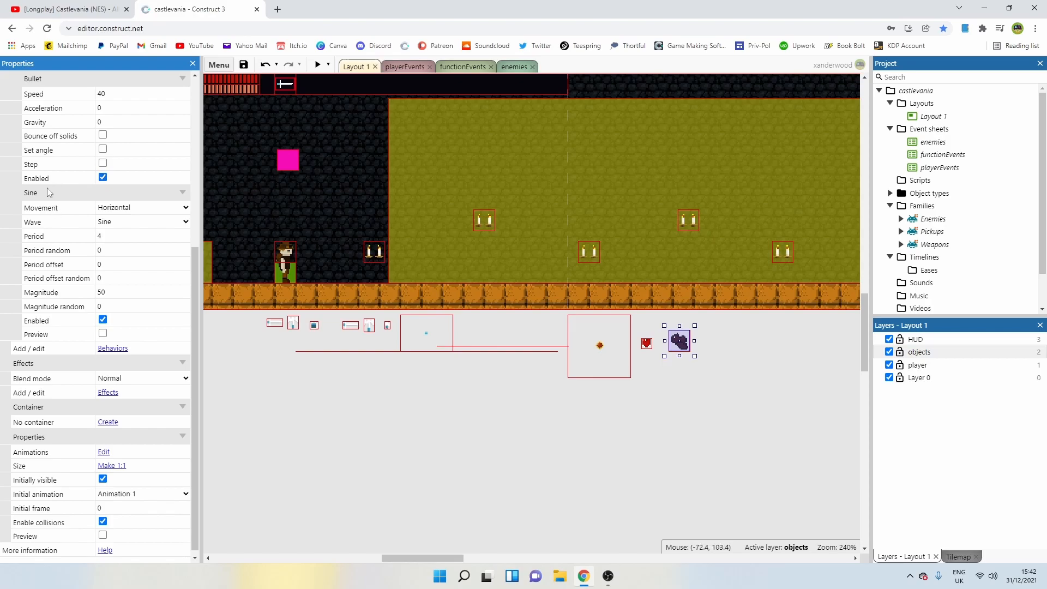
{"action": "left_click", "coordinate": [142, 207]}
{"action": "left_click", "coordinate": [126, 230]}
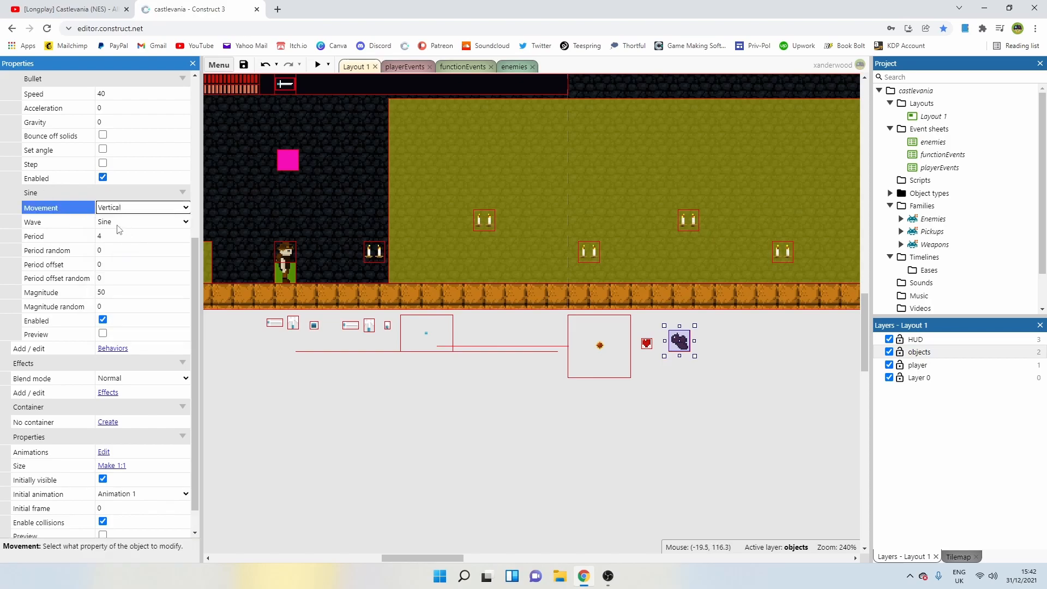
{"action": "left_click", "coordinate": [109, 236]}
{"action": "type", "text": "2"}
{"action": "left_click", "coordinate": [109, 293]}
{"action": "type", "text": "2"}
{"action": "left_click", "coordinate": [103, 333]}
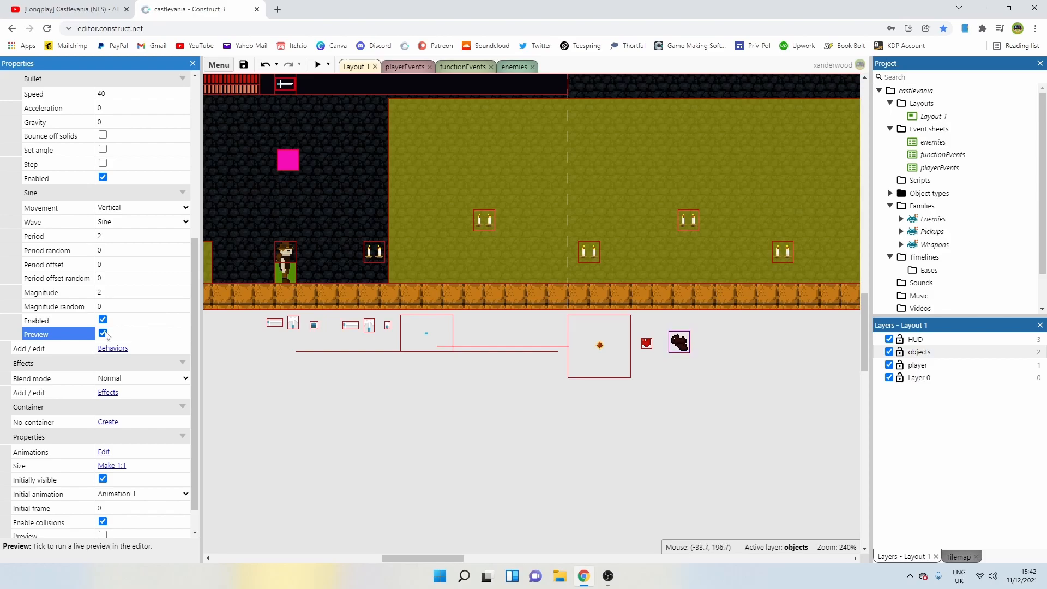
{"action": "left_click", "coordinate": [102, 334]}
Place the bat between the player and the first pair of candles, and test its flight in the game preview.
{"action": "left_click_drag", "start_coordinate": [679, 349], "coordinate": [329, 258]}
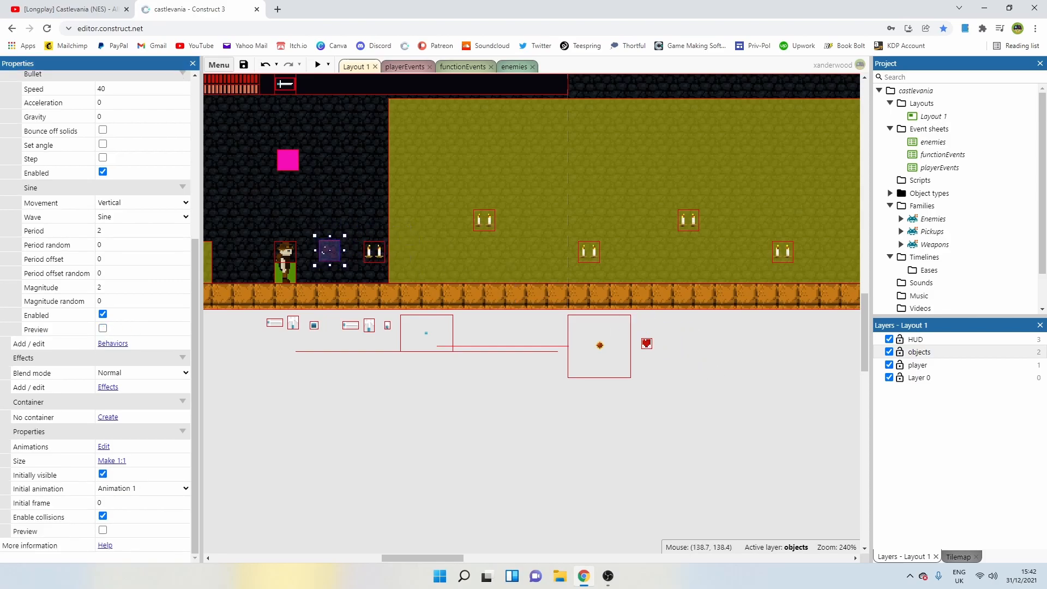
{"action": "left_click", "coordinate": [317, 64]}
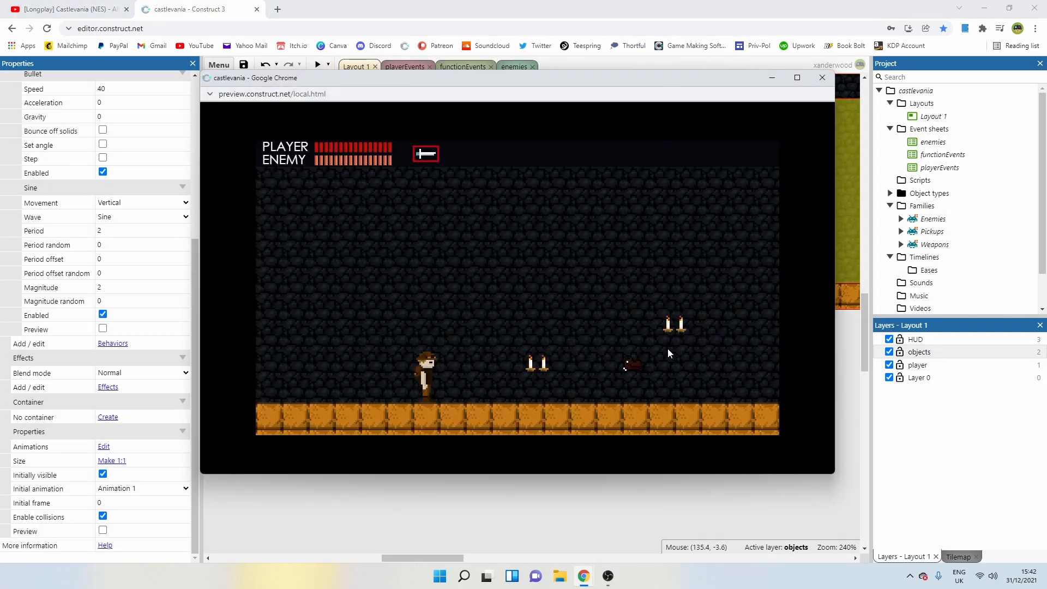
{"action": "left_click", "coordinate": [822, 77]}
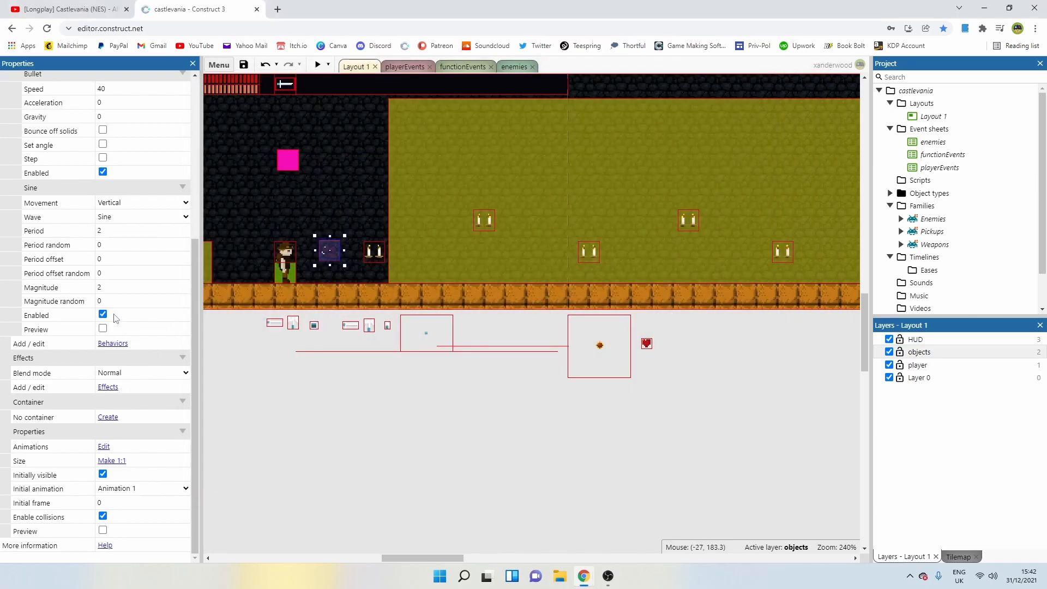
Set the bat's Sine magnitude to 4 and test the flight in the game preview.
{"action": "left_click", "coordinate": [114, 230]}
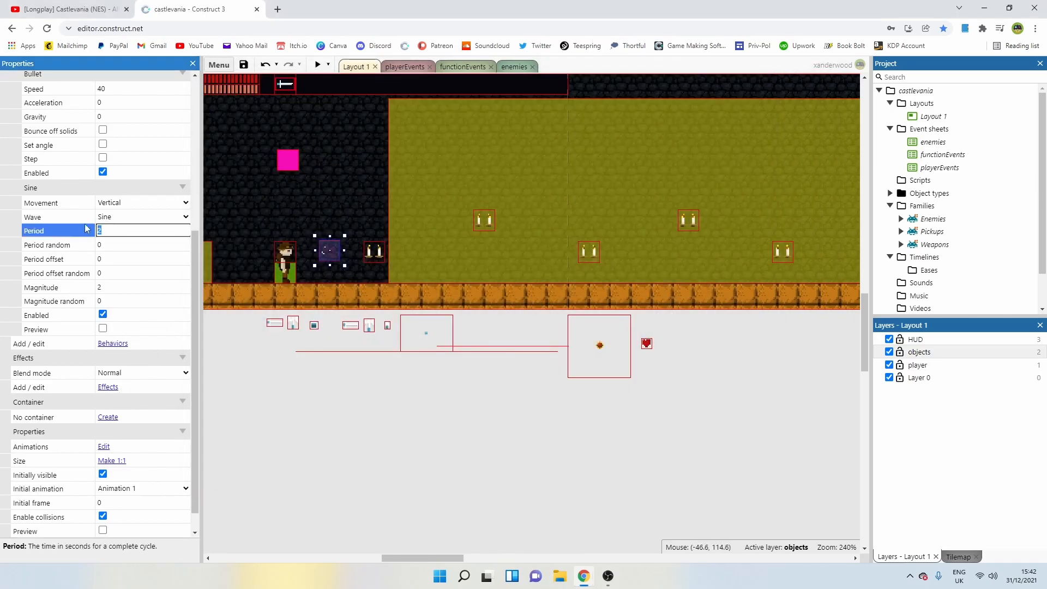
{"action": "left_click", "coordinate": [123, 285]}
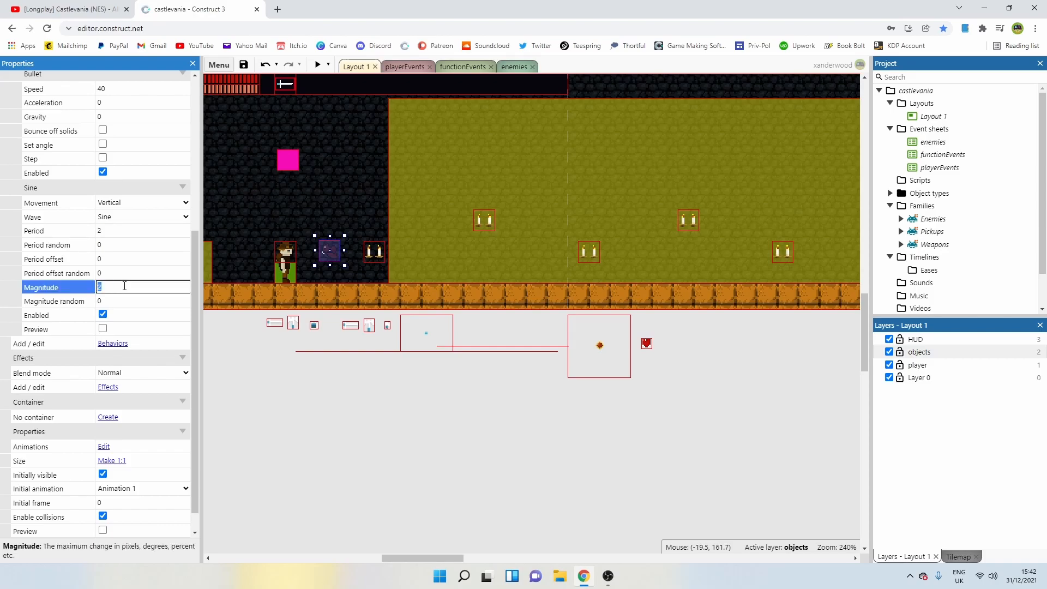
{"action": "type", "text": "4"}
{"action": "left_click", "coordinate": [317, 64]}
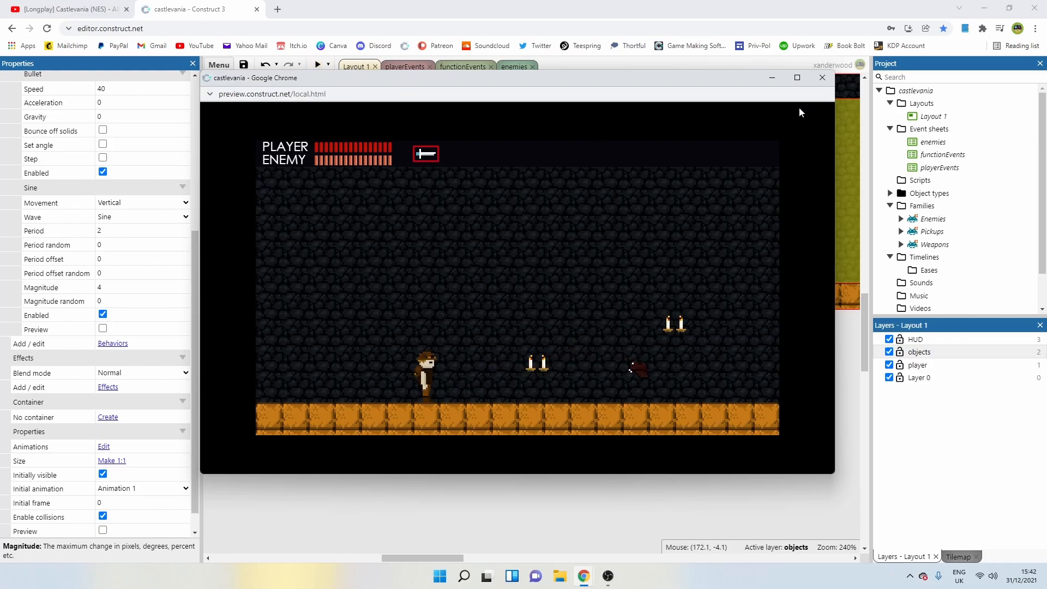
{"action": "left_click", "coordinate": [822, 77]}
Set the bat's Sine period to 1 and test the flight in the game preview.
{"action": "left_click", "coordinate": [109, 231]}
{"action": "type", "text": "1"}
{"action": "left_click", "coordinate": [317, 65]}
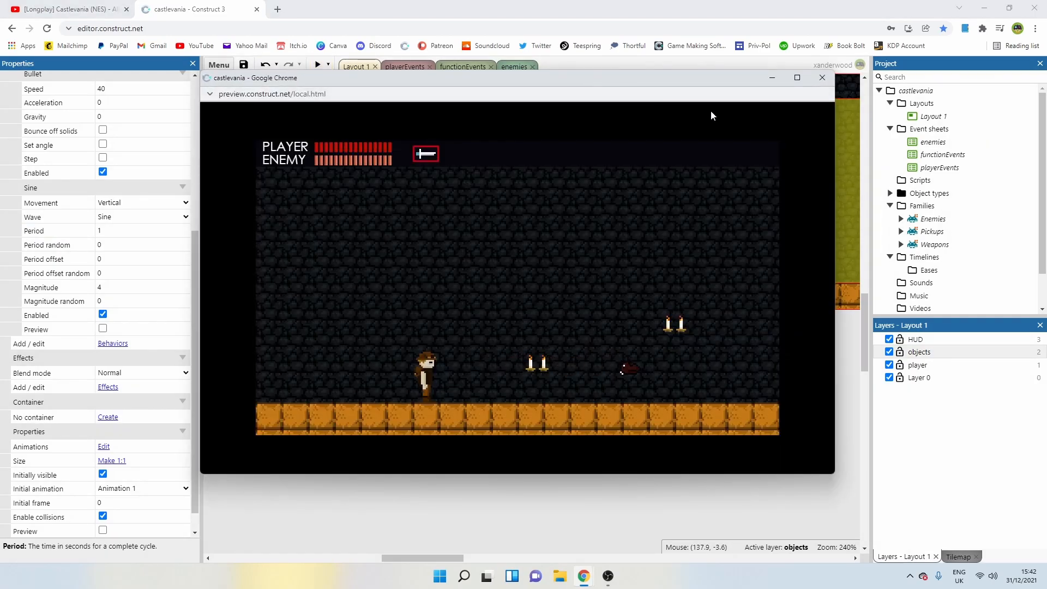
{"action": "left_click", "coordinate": [822, 78]}
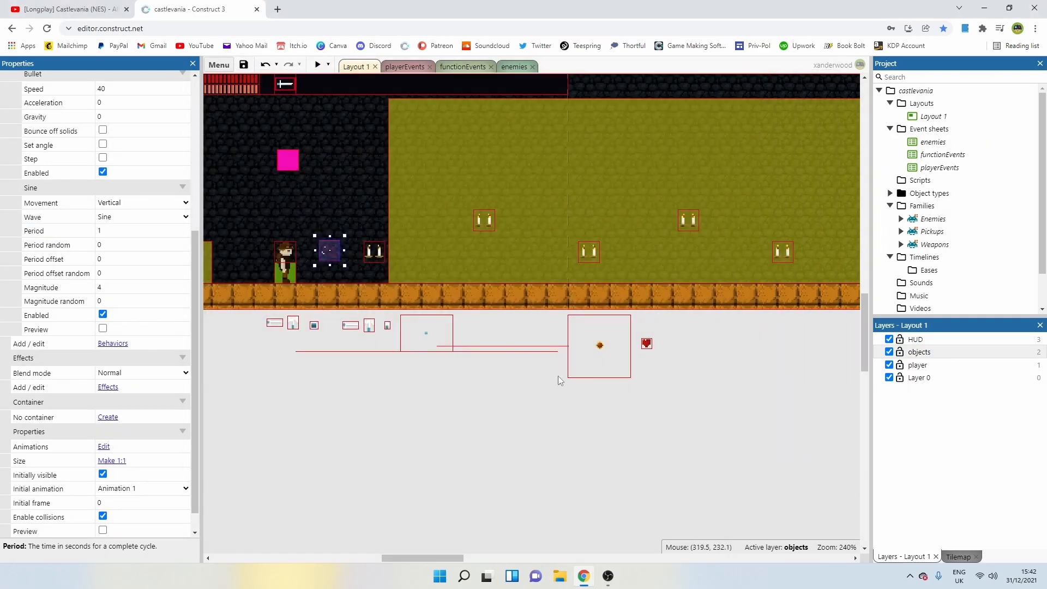
Move the bat below the level to position 213, 228 and set its Bullet speed to -40.
{"action": "left_click_drag", "start_coordinate": [330, 256], "coordinate": [430, 375]}
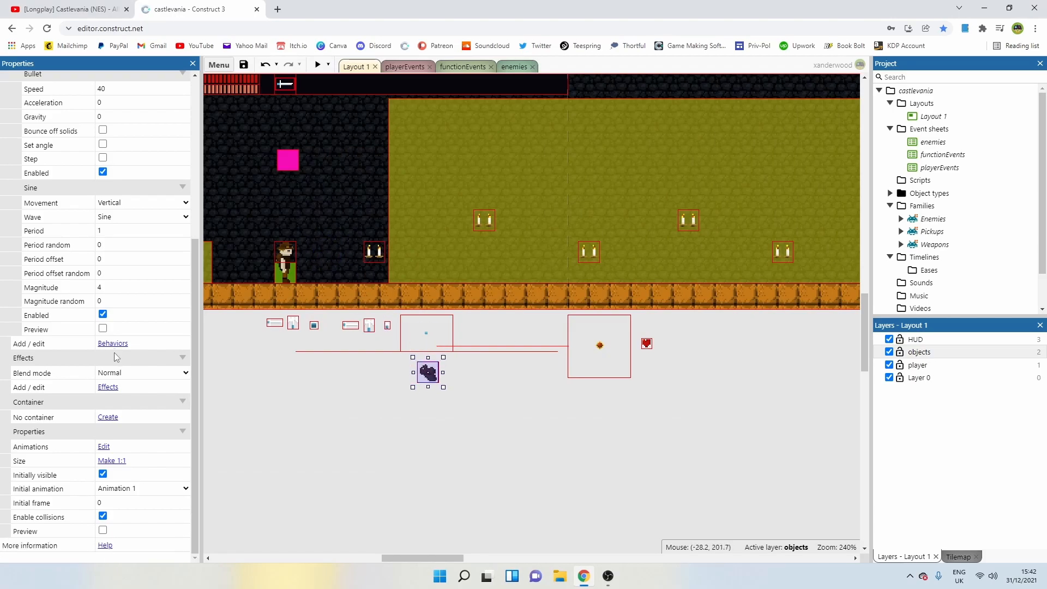
{"action": "scroll", "coordinate": [115, 355], "scroll_direction": "up", "scroll_amount": 5}
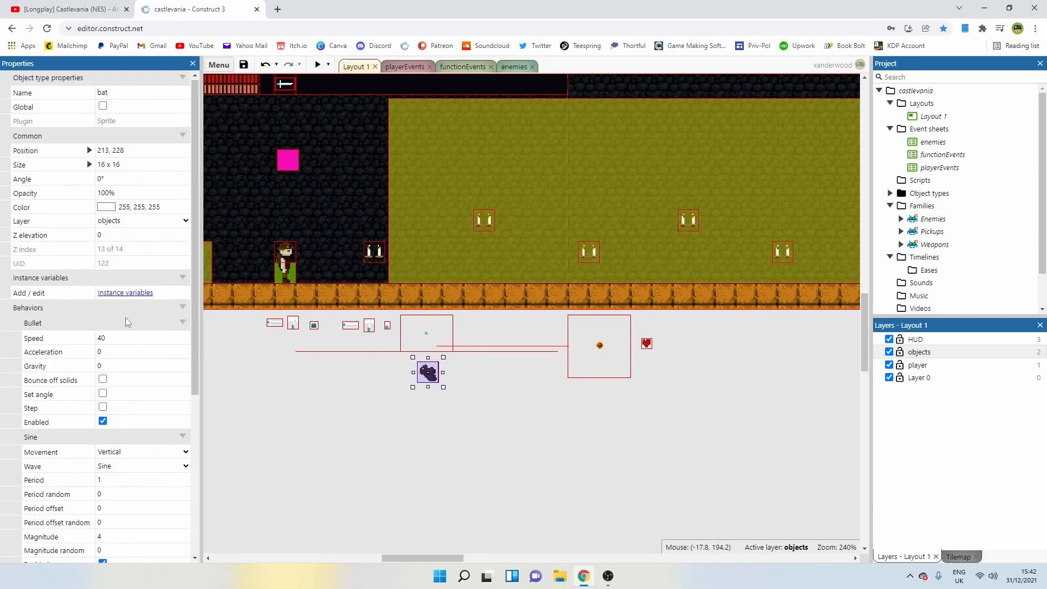
{"action": "left_click", "coordinate": [115, 338]}
{"action": "type", "text": "-"}
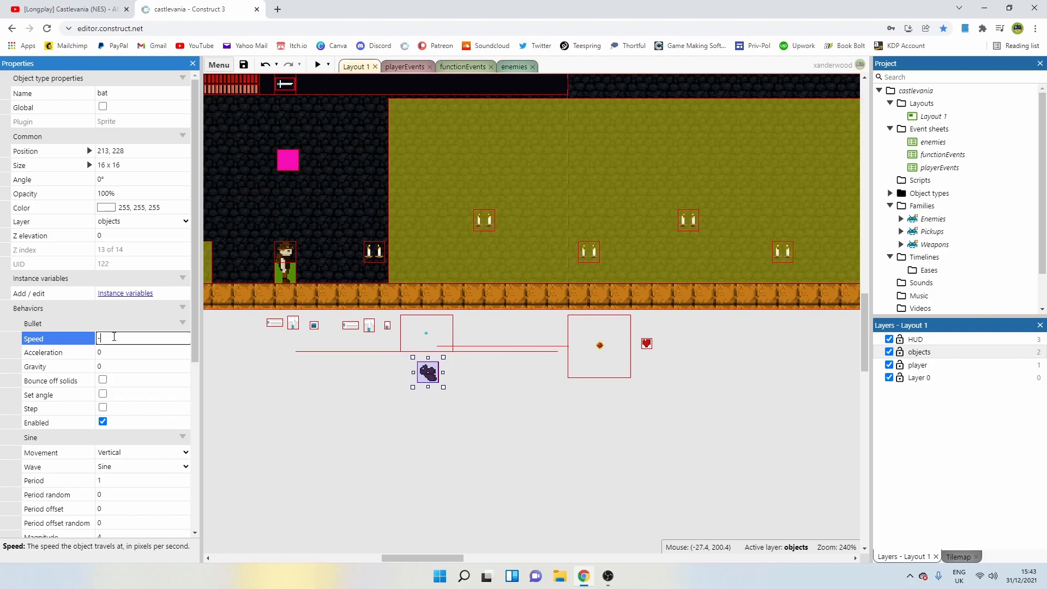
{"action": "left_click", "coordinate": [479, 430]}
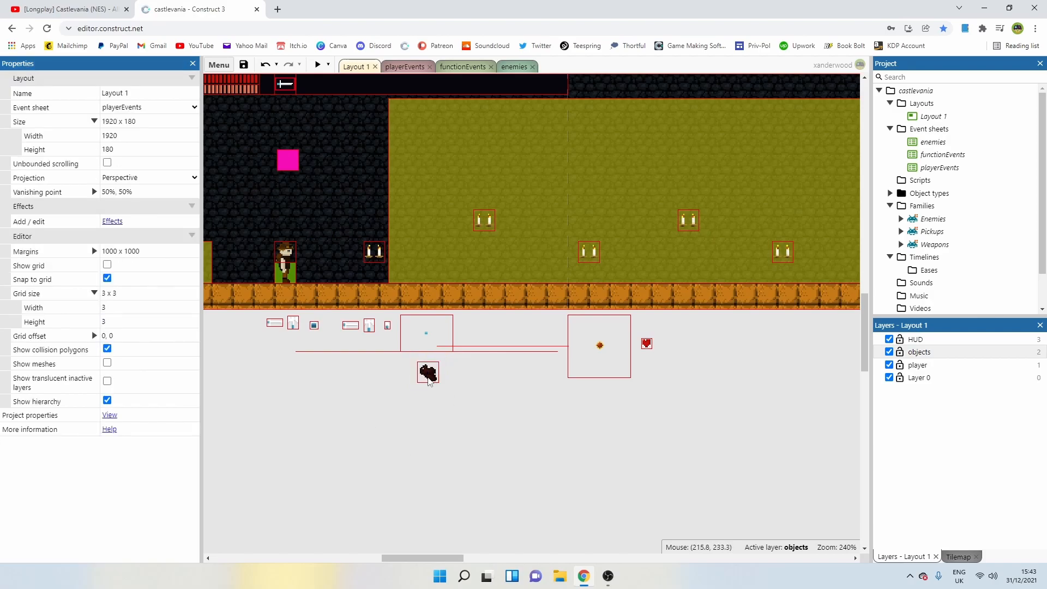
Place the bat in the green trigger area at position 279, 141, and test its reversed flight in the game preview.
{"action": "left_click_drag", "start_coordinate": [430, 380], "coordinate": [516, 265]}
{"action": "left_click", "coordinate": [317, 65]}
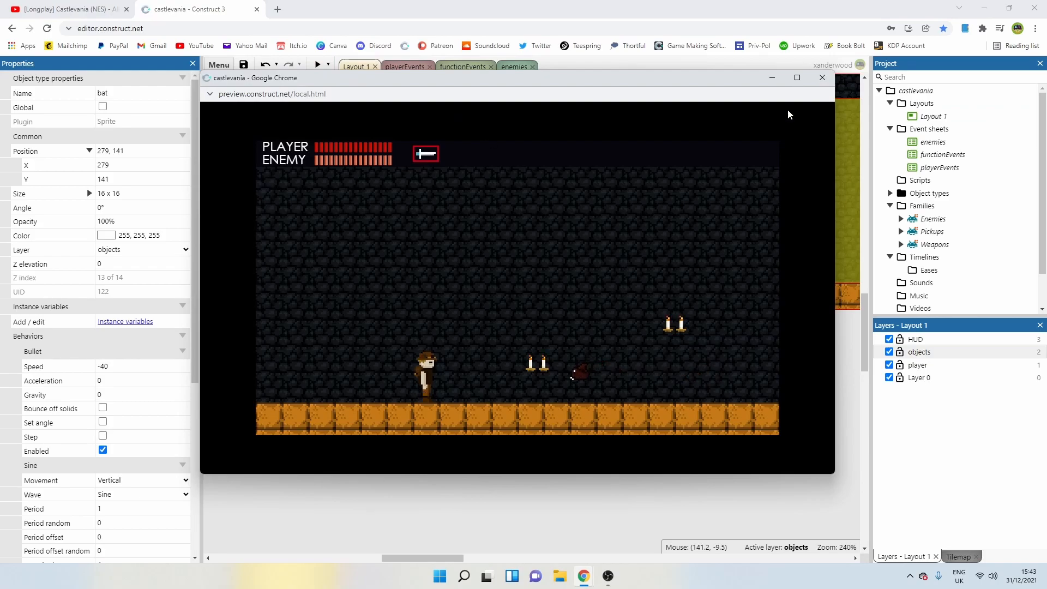
{"action": "left_click", "coordinate": [821, 78]}
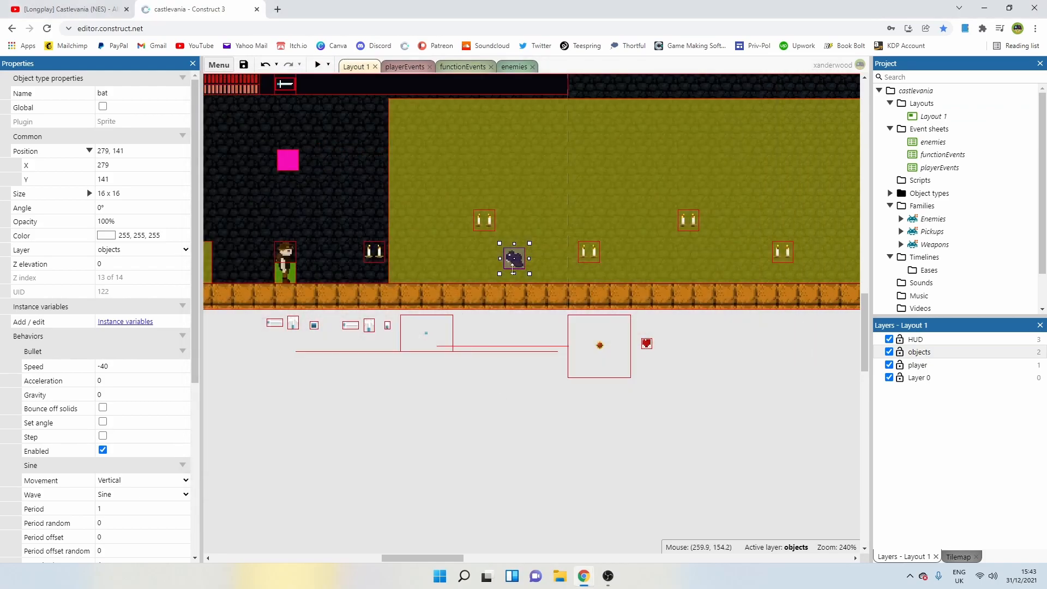
Move the bat back out of the level to position 249, 237.
{"action": "left_click_drag", "start_coordinate": [515, 263], "coordinate": [479, 406]}
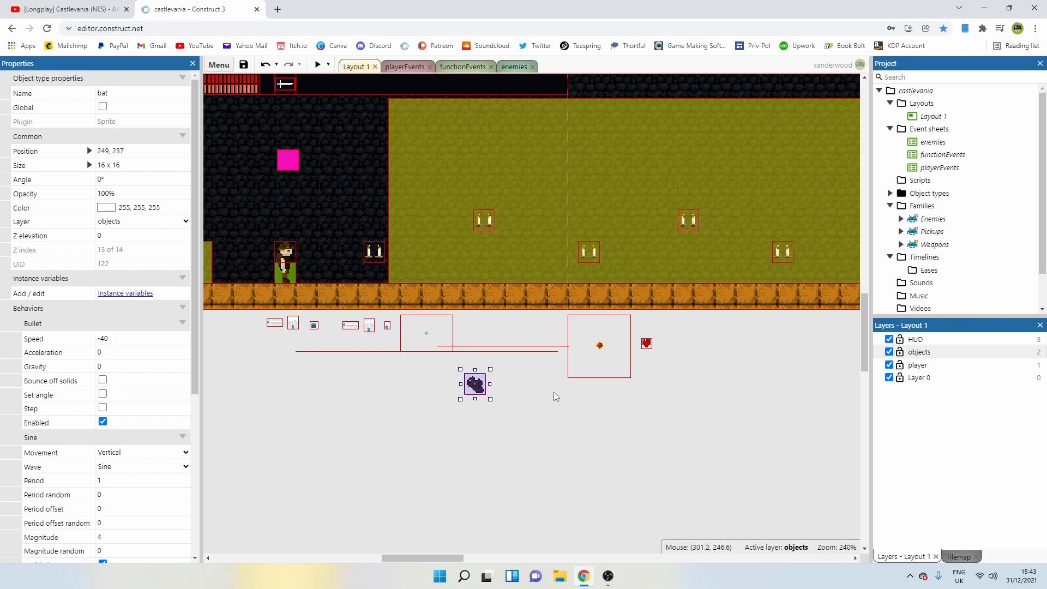
{"action": "scroll", "coordinate": [390, 401], "scroll_direction": "down", "scroll_amount": 1, "text": "ctrl"}
{"action": "scroll", "coordinate": [390, 401], "scroll_direction": "down", "scroll_amount": 2, "text": "ctrl"}
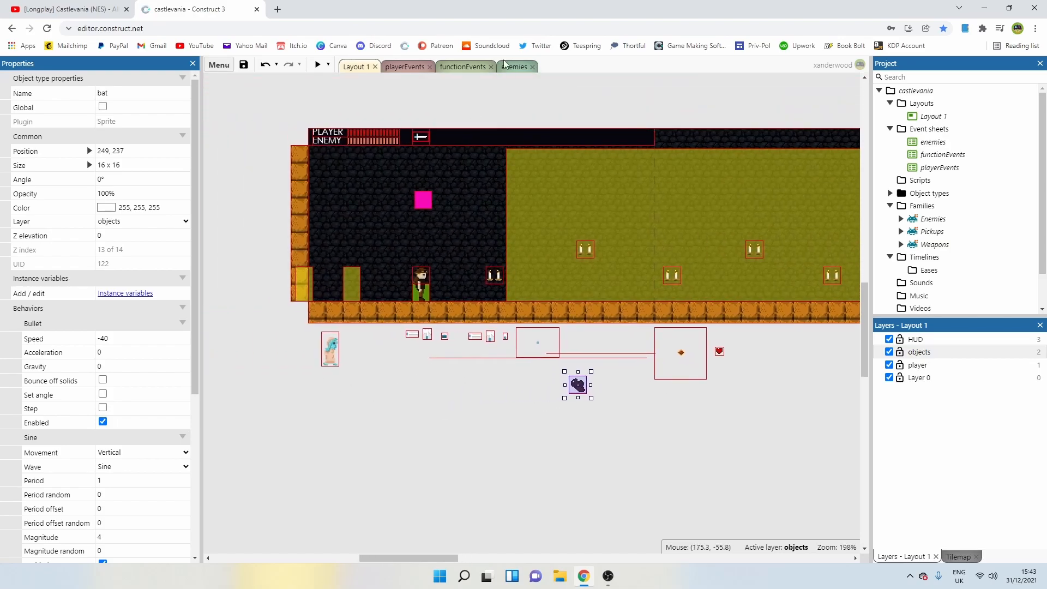
Open the enemies event sheet and expand its ghouls group.
{"action": "left_click", "coordinate": [405, 66]}
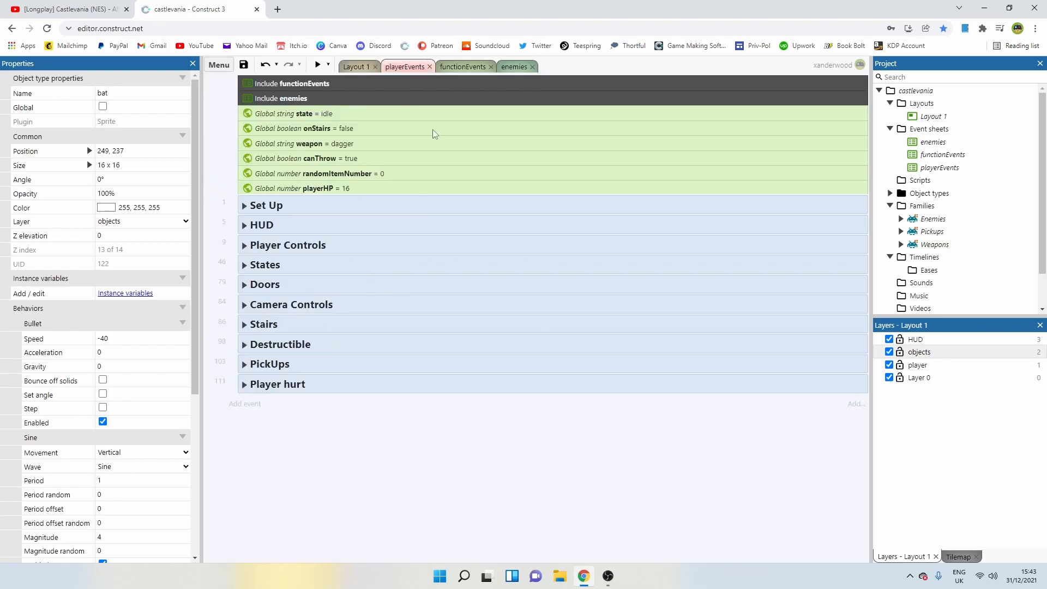
{"action": "left_click", "coordinate": [517, 67]}
{"action": "left_click", "coordinate": [244, 85]}
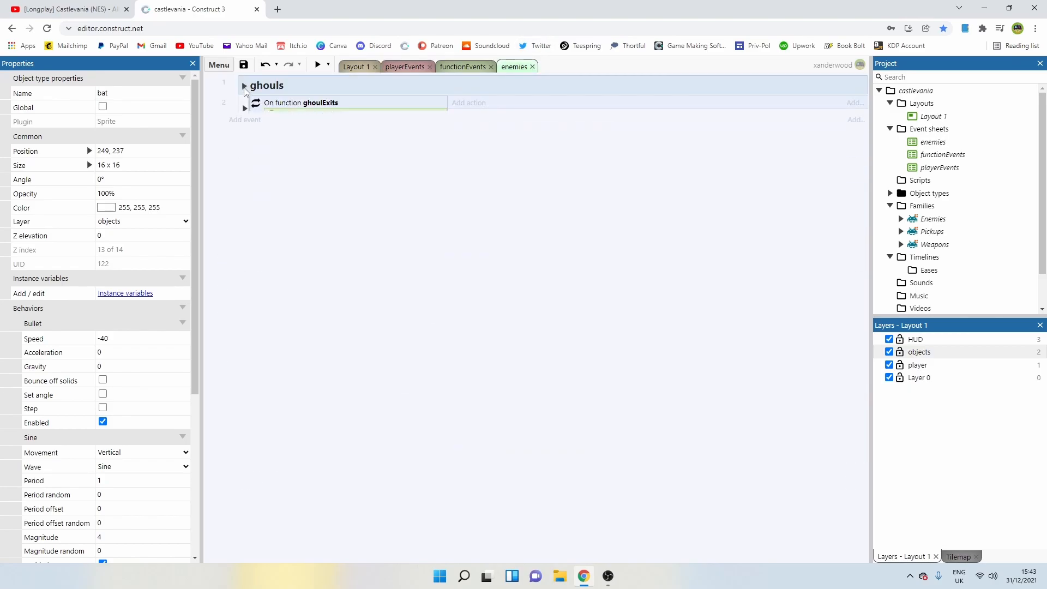
Add a new event group named bats below the ghouls group in the enemies event sheet.
{"action": "right_click", "coordinate": [270, 135]}
{"action": "left_click", "coordinate": [329, 209]}
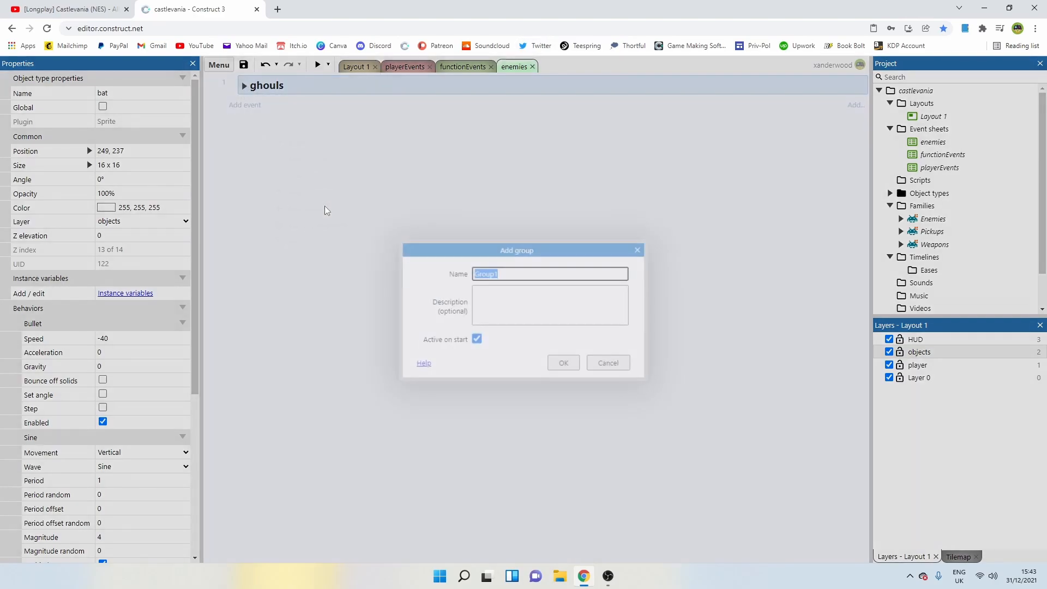
{"action": "type", "text": "bats"}
{"action": "key", "text": "Return"}
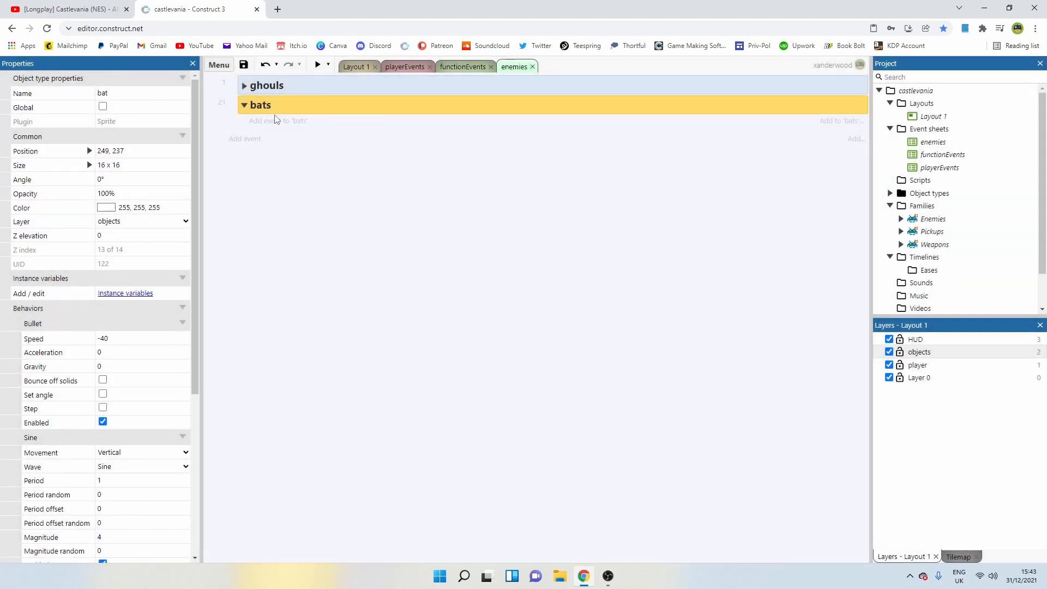
Examine the function events, the layout and the ghouls group's timed spawn events, then collapse the ghouls group.
{"action": "left_click", "coordinate": [467, 66]}
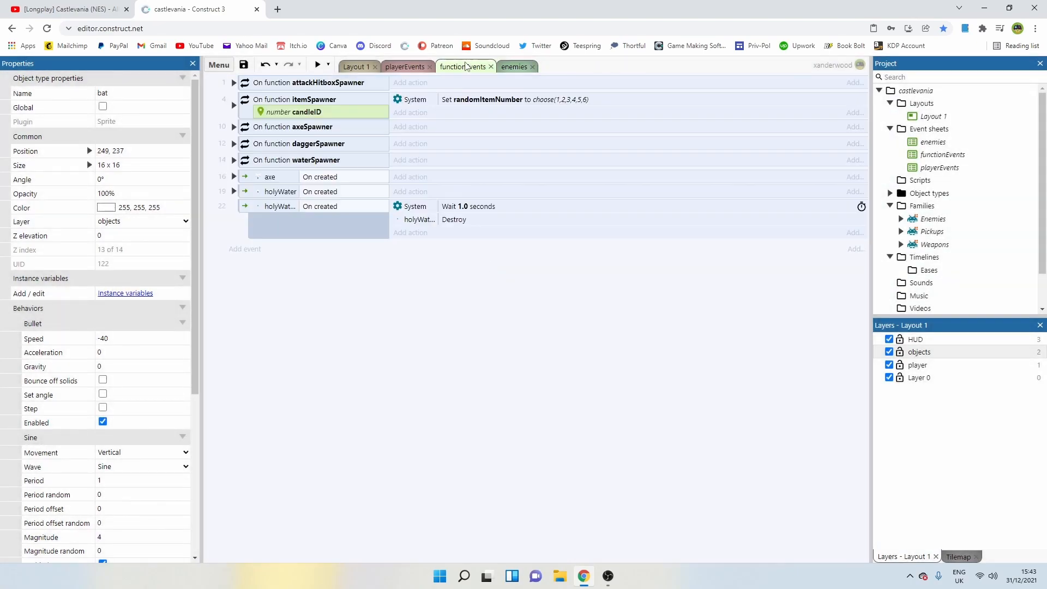
{"action": "left_click", "coordinate": [515, 66]}
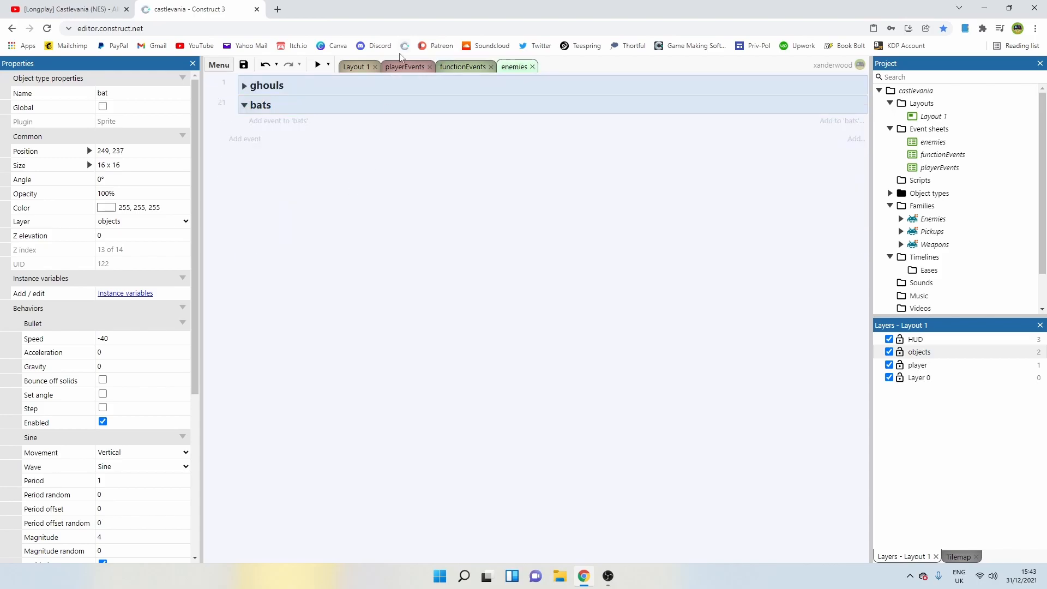
{"action": "left_click", "coordinate": [462, 67]}
{"action": "left_click", "coordinate": [420, 68]}
{"action": "left_click", "coordinate": [354, 66]}
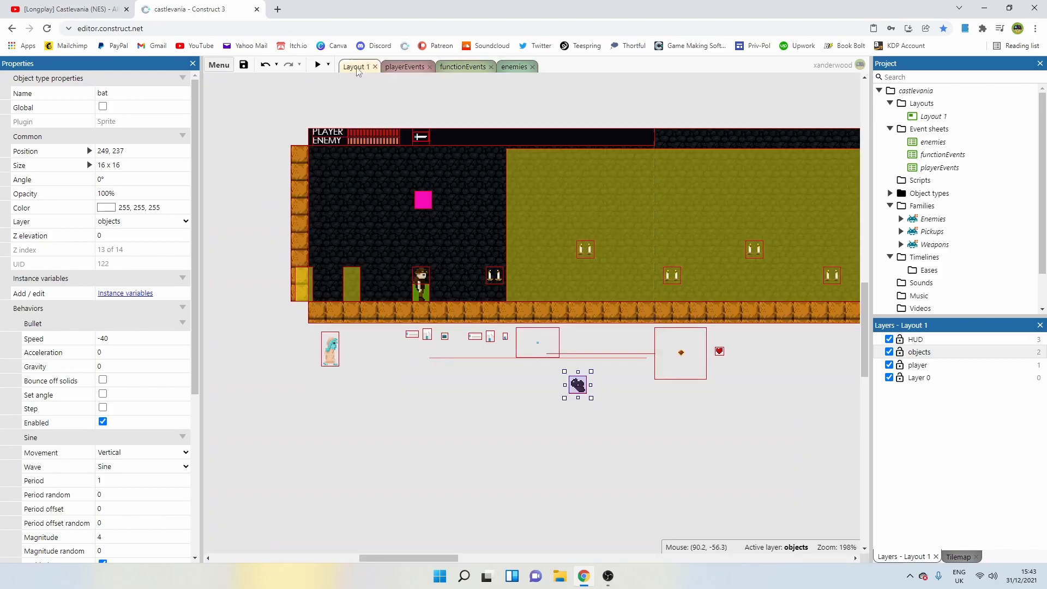
{"action": "left_click", "coordinate": [514, 67]}
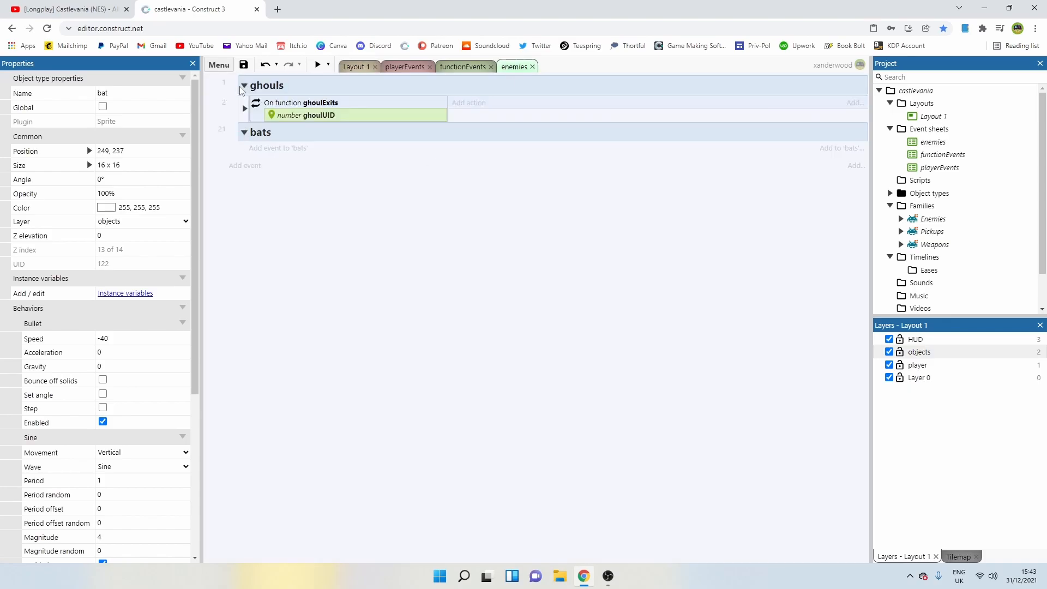
{"action": "left_click", "coordinate": [243, 86]}
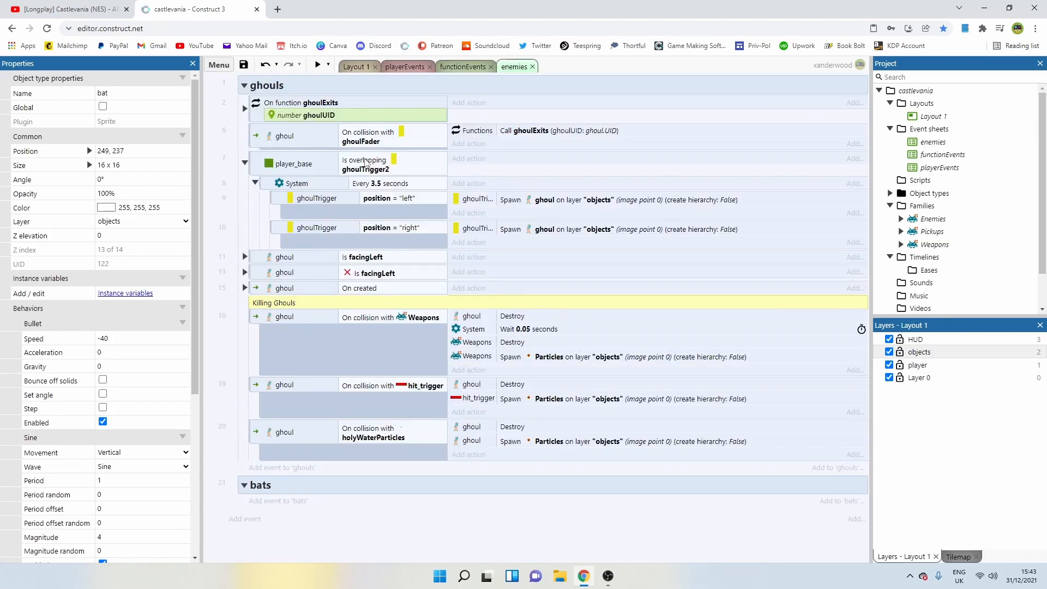
{"action": "left_click", "coordinate": [267, 186]}
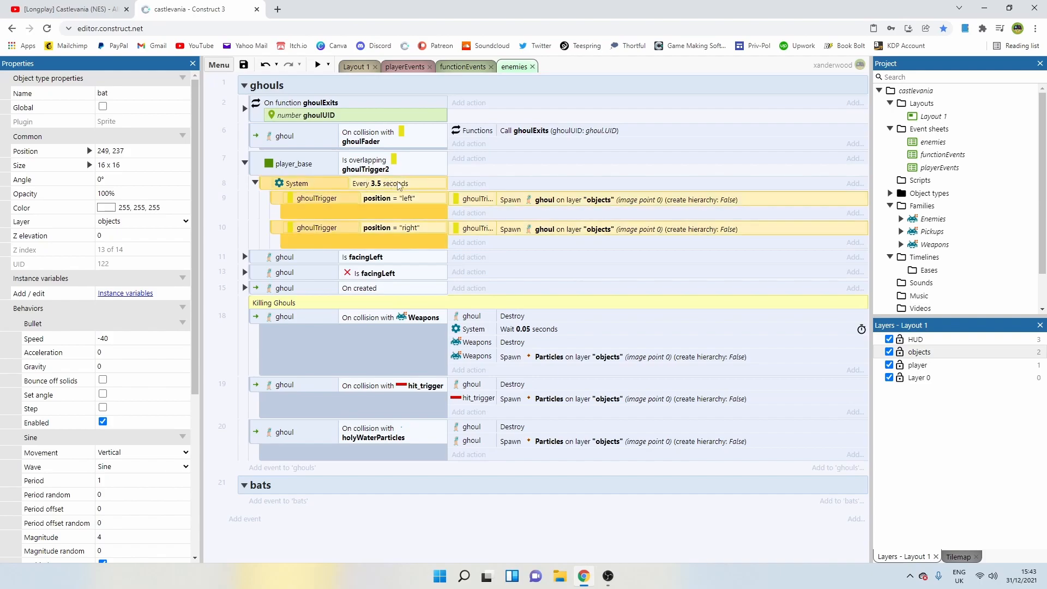
{"action": "left_click", "coordinate": [467, 67]}
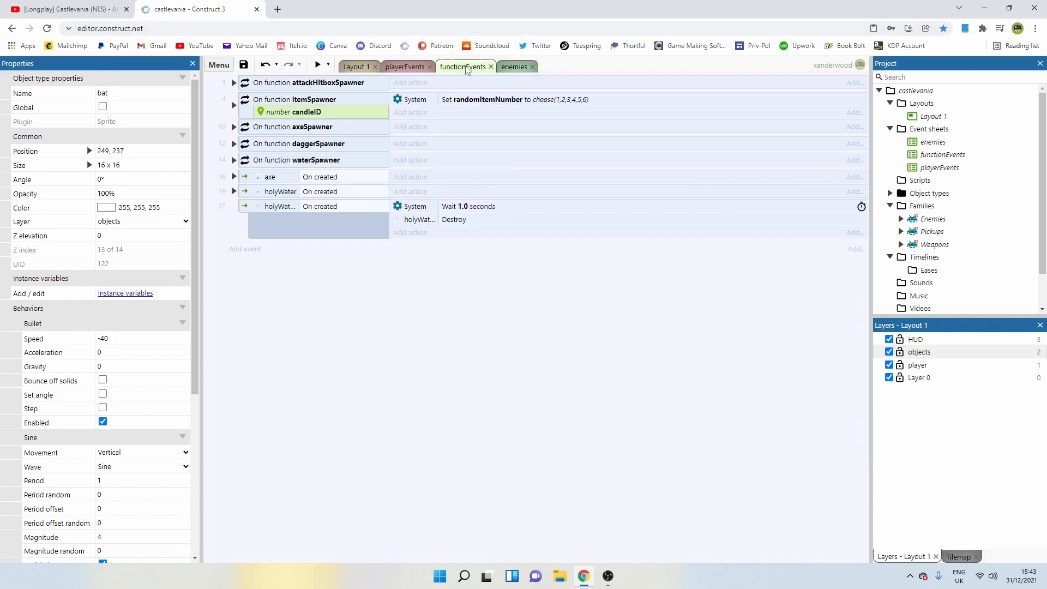
{"action": "left_click", "coordinate": [514, 67]}
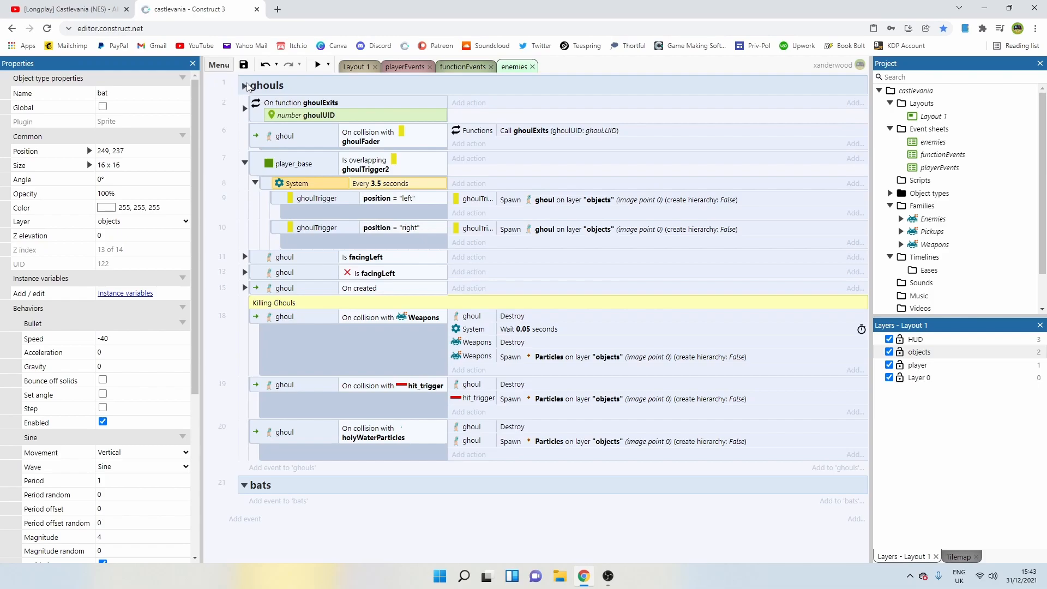
{"action": "left_click", "coordinate": [245, 85]}
Add a System event to the bats group with the condition Every 4 seconds.
{"action": "left_click", "coordinate": [280, 121]}
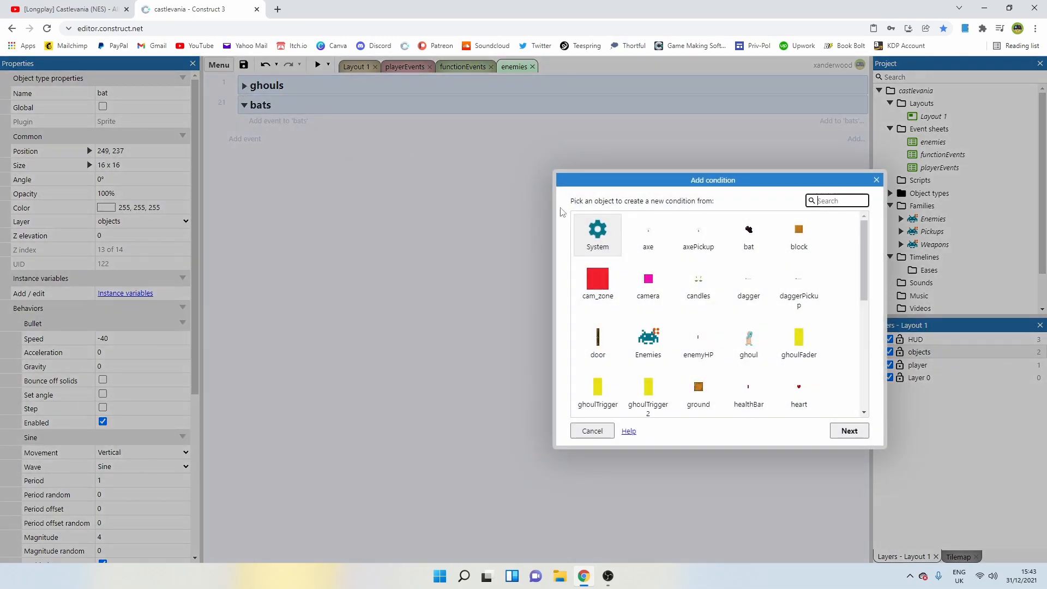
{"action": "double_click", "coordinate": [611, 233]}
{"action": "scroll", "coordinate": [732, 309], "scroll_direction": "down", "scroll_amount": 10}
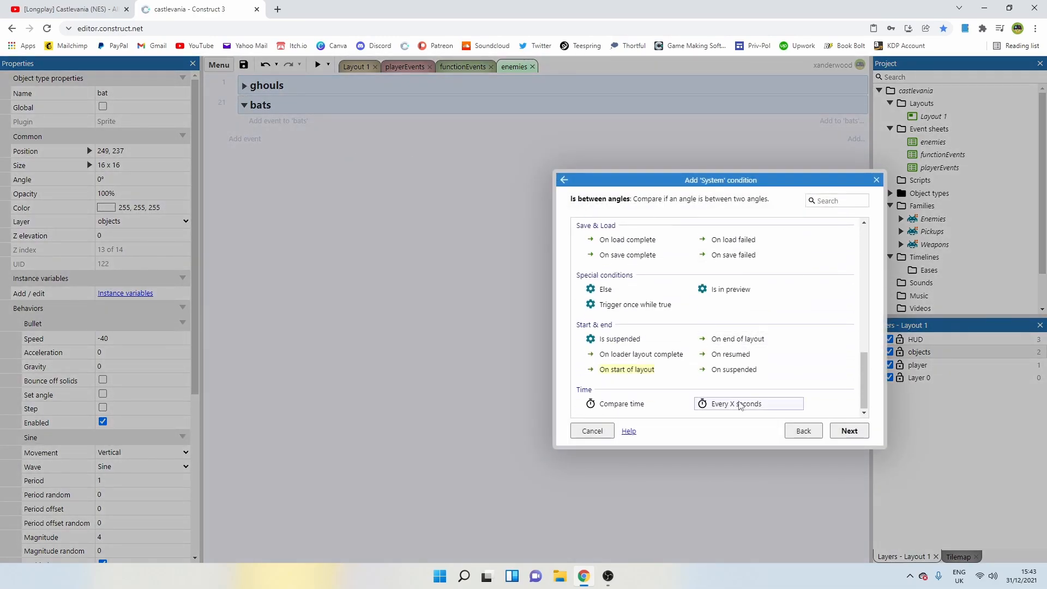
{"action": "double_click", "coordinate": [740, 404]}
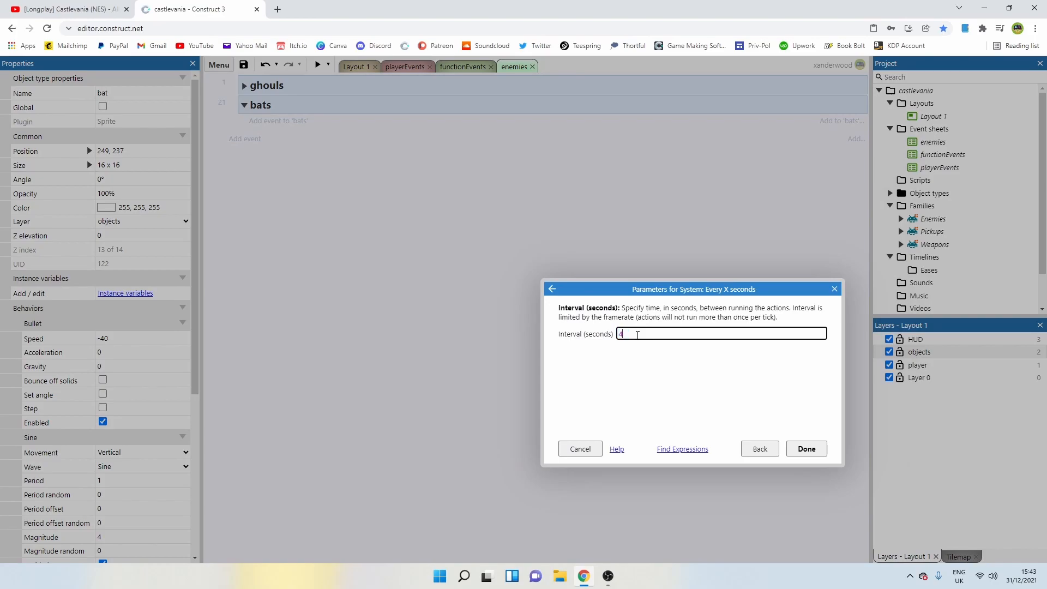
{"action": "type", "text": "4"}
{"action": "key", "text": "Return"}
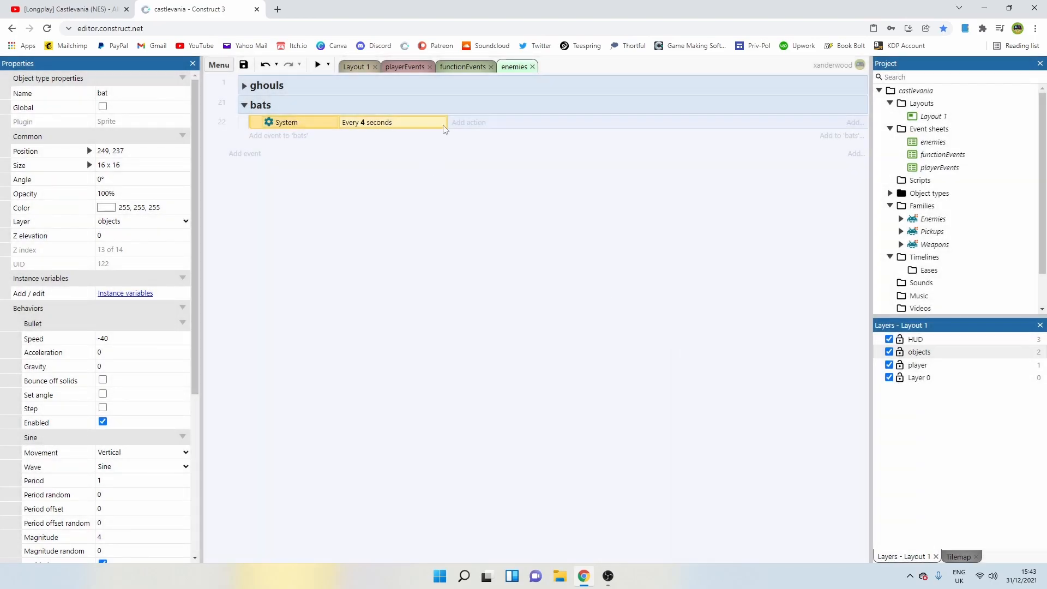
Start a System Create object action for the 4-second event, with bat as the object and "objects" as the layer.
{"action": "left_click", "coordinate": [466, 123]}
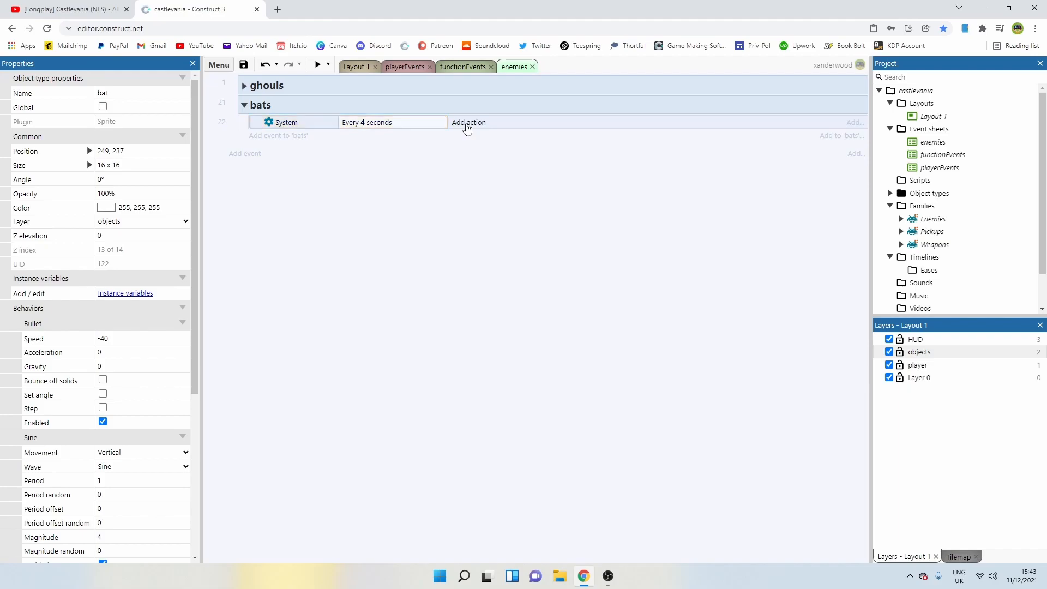
{"action": "double_click", "coordinate": [598, 231]}
{"action": "scroll", "coordinate": [658, 301], "scroll_direction": "down", "scroll_amount": 2}
{"action": "scroll", "coordinate": [658, 301], "scroll_direction": "up", "scroll_amount": 2}
{"action": "double_click", "coordinate": [622, 288]}
{"action": "left_click", "coordinate": [643, 337]}
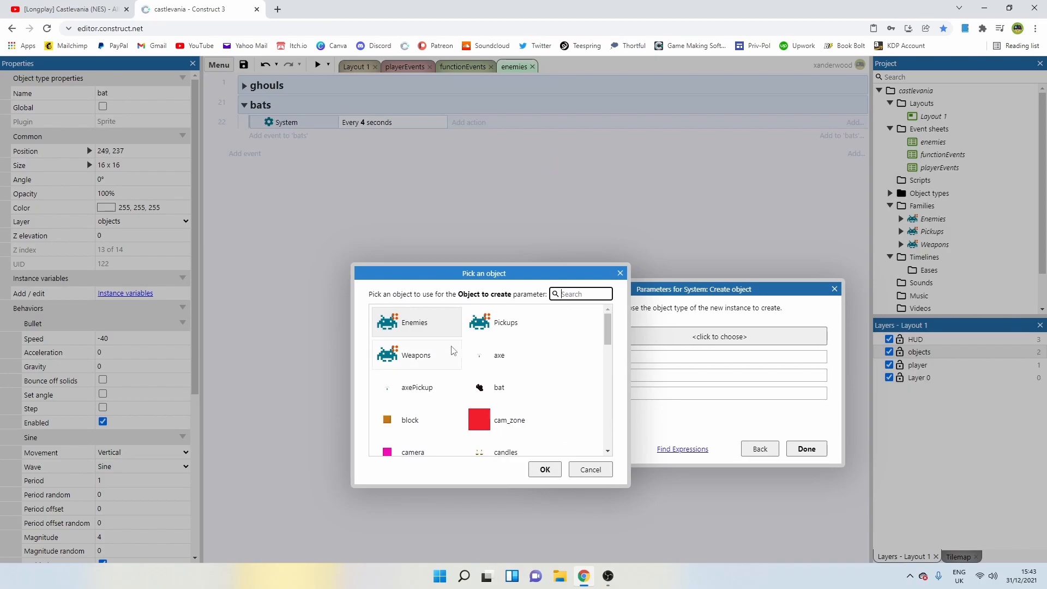
{"action": "scroll", "coordinate": [475, 353], "scroll_direction": "down", "scroll_amount": 1}
{"action": "double_click", "coordinate": [479, 334]}
{"action": "left_click", "coordinate": [633, 365]}
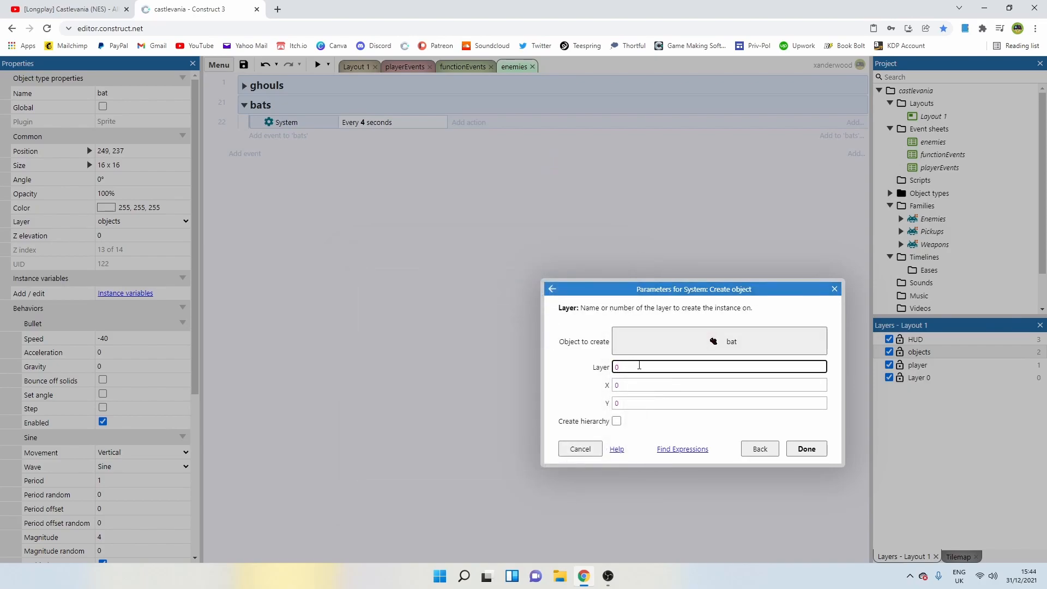
{"action": "type", "text": "\"ob"}
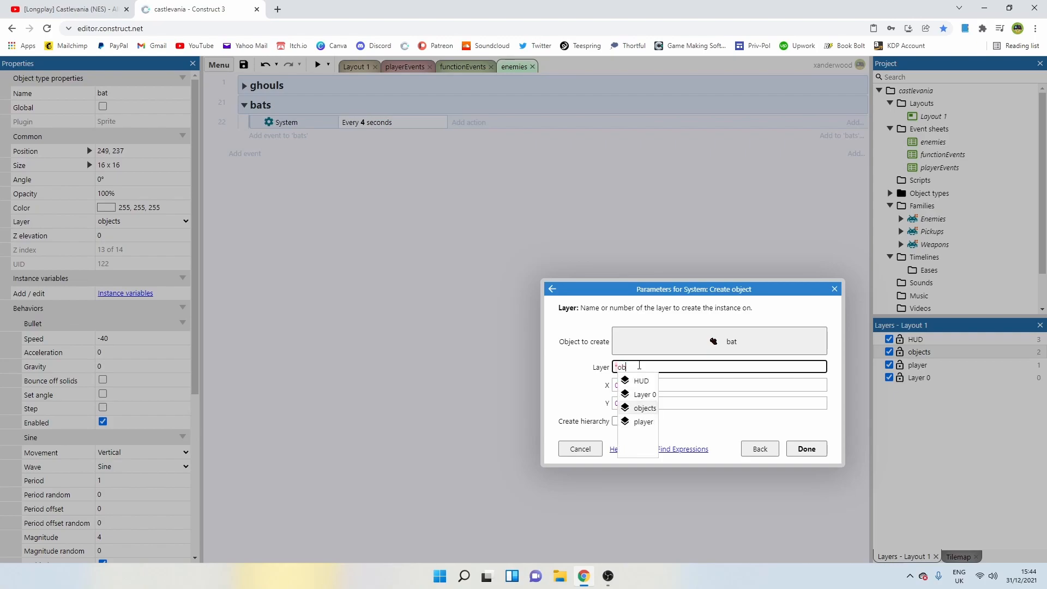
{"action": "key", "text": "Return"}
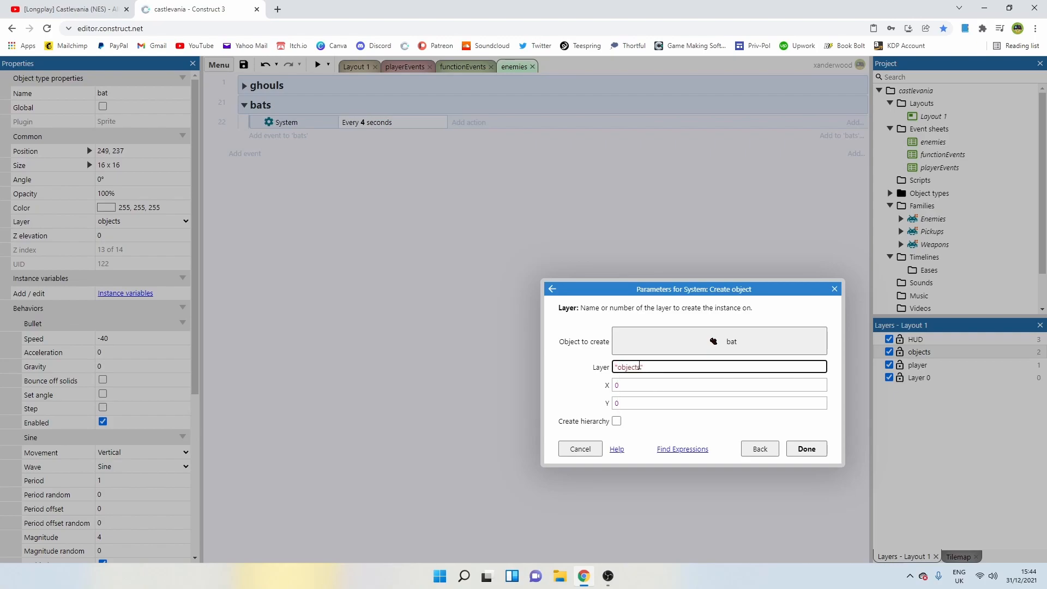
Set the created bat's X coordinate to the System expression ViewportRight("objects").
{"action": "left_click", "coordinate": [632, 385]}
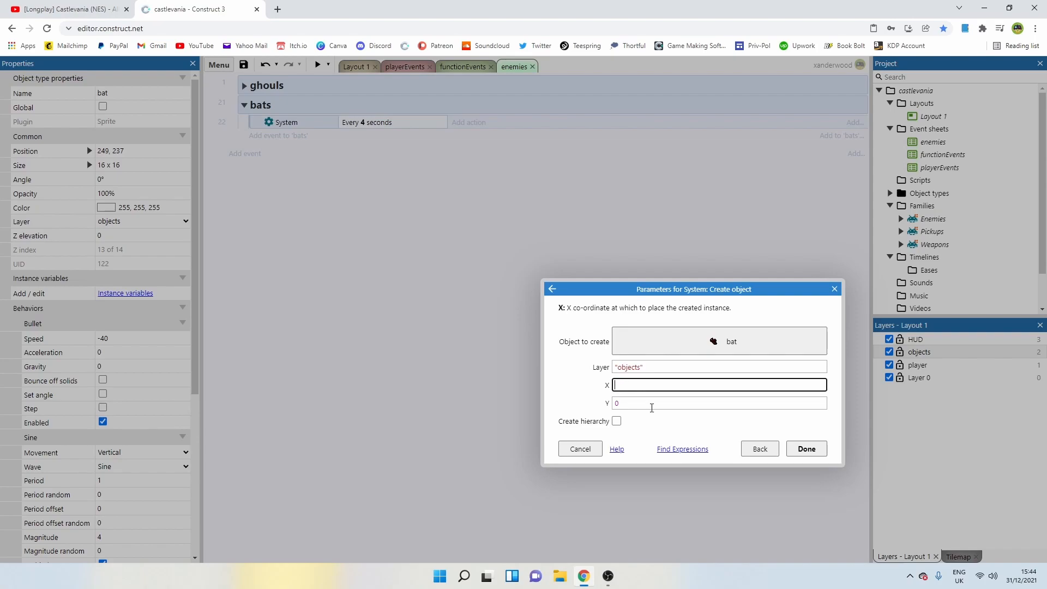
{"action": "left_click", "coordinate": [683, 450]}
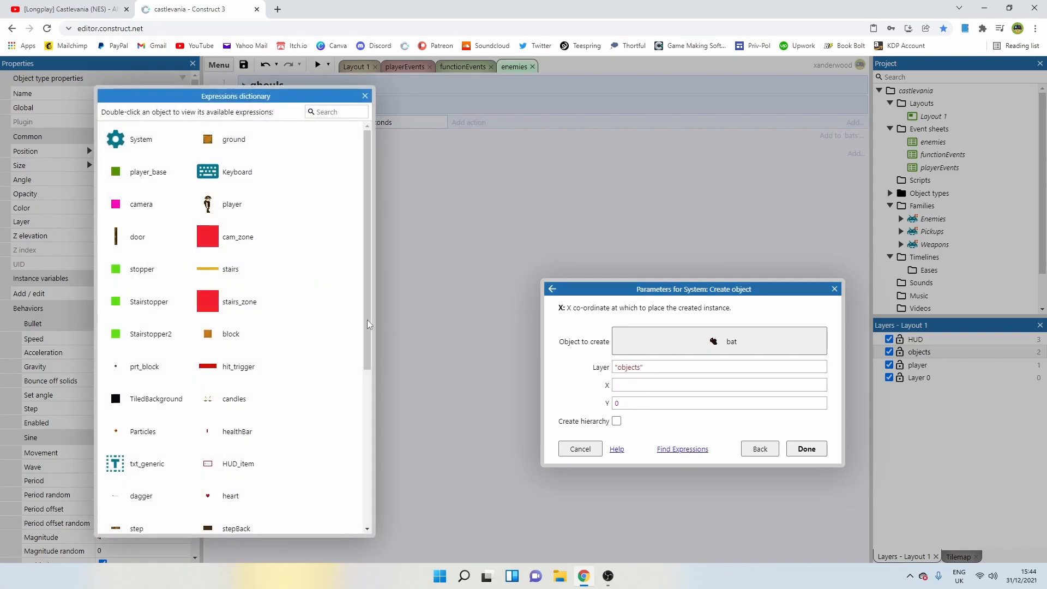
{"action": "left_click_drag", "start_coordinate": [380, 224], "coordinate": [494, 224]}
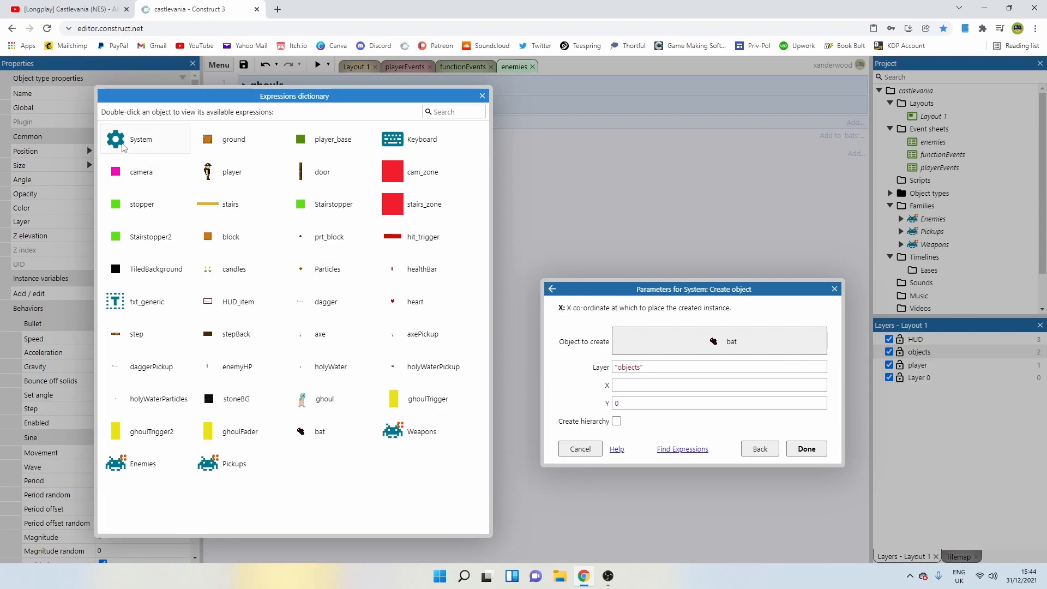
{"action": "double_click", "coordinate": [122, 145]}
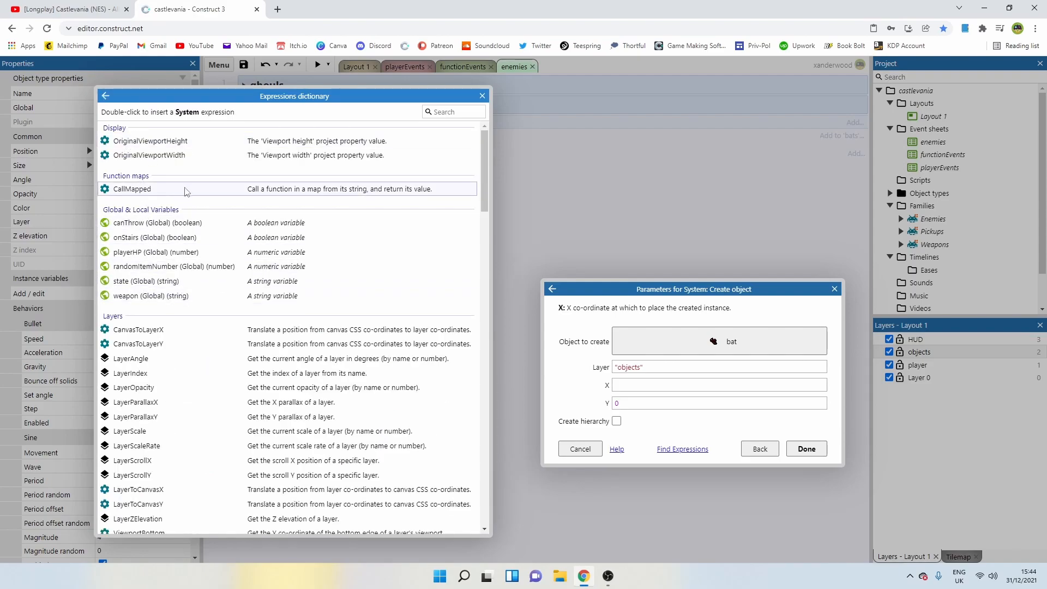
{"action": "scroll", "coordinate": [197, 217], "scroll_direction": "down", "scroll_amount": 2}
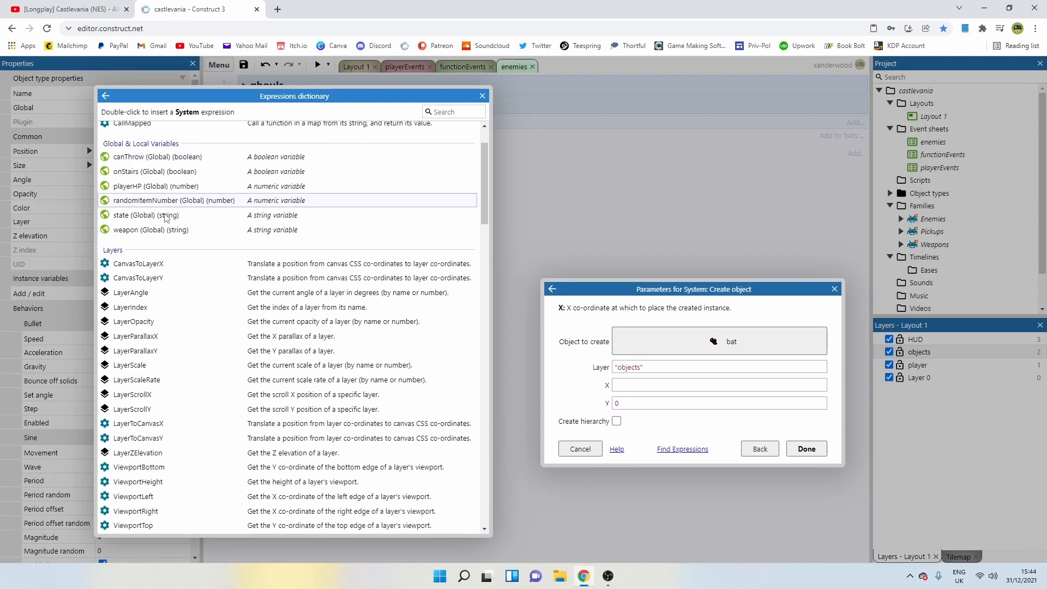
{"action": "scroll", "coordinate": [166, 217], "scroll_direction": "down", "scroll_amount": 1}
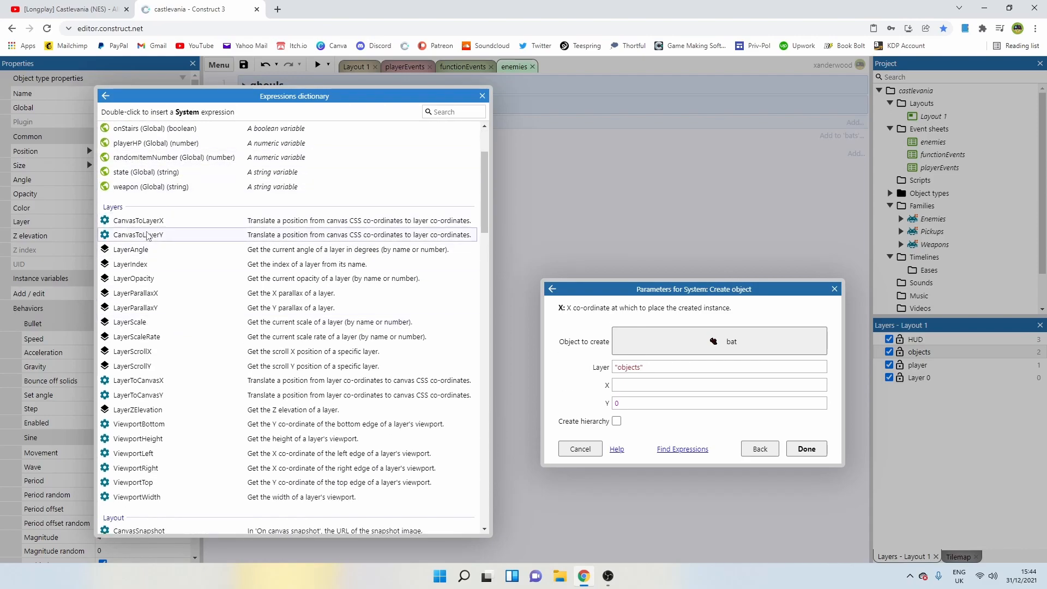
{"action": "scroll", "coordinate": [147, 240], "scroll_direction": "down", "scroll_amount": 1}
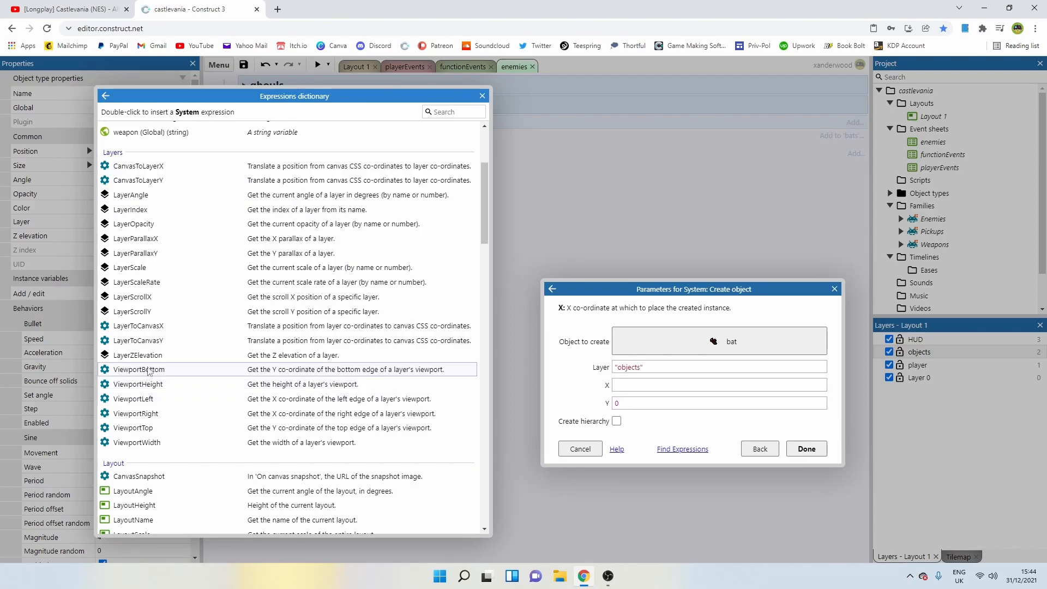
{"action": "left_click", "coordinate": [144, 417]}
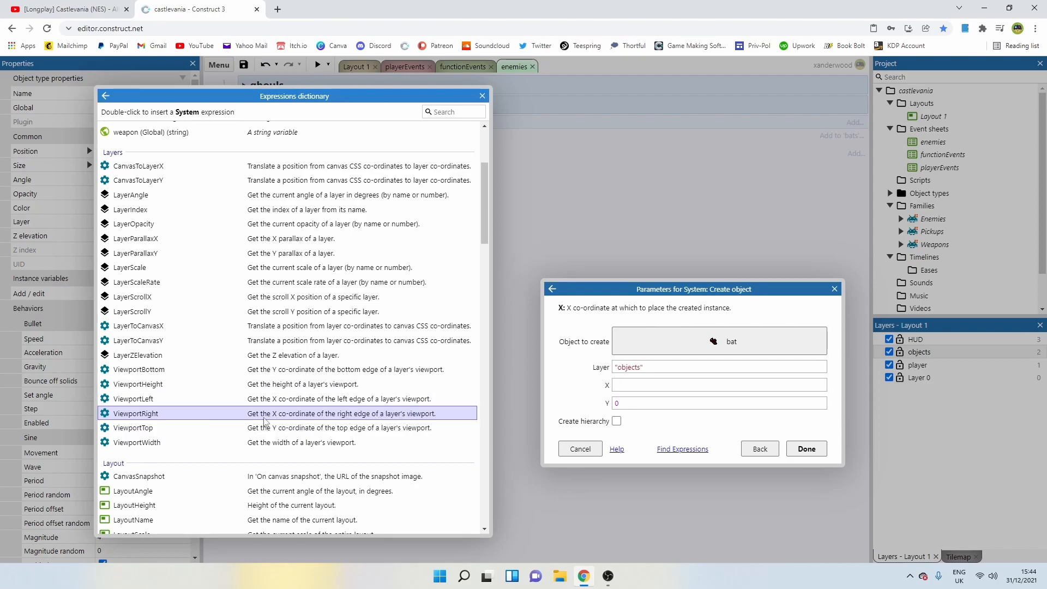
{"action": "double_click", "coordinate": [274, 416]}
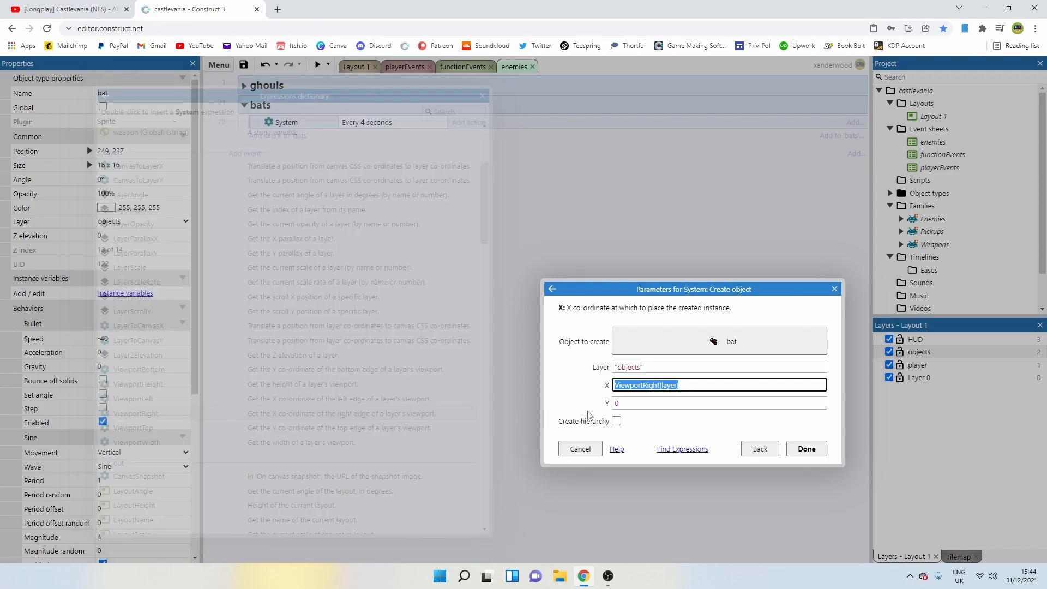
{"action": "left_click", "coordinate": [680, 385]}
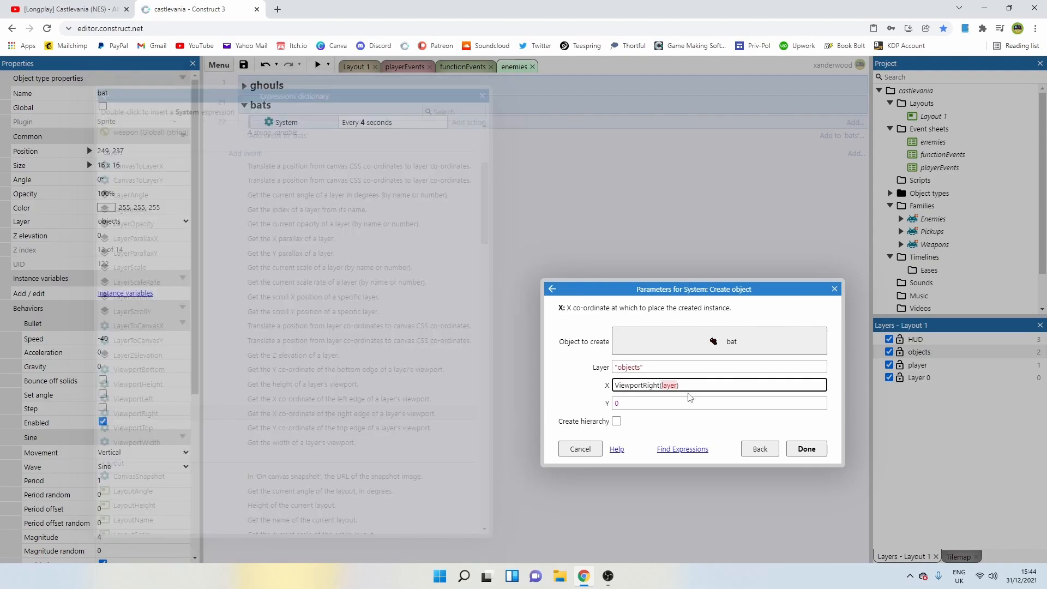
{"action": "key", "text": "BackSpace"}
{"action": "key", "text": "BackSpace"}
{"action": "key", "text": "BackSpace"}
{"action": "key", "text": "BackSpace"}
{"action": "type", "text": "\"objects\""}
Set the created bat's Y coordinate to choose(153,169,185), finish the action, and run the game preview.
{"action": "left_click", "coordinate": [662, 406]}
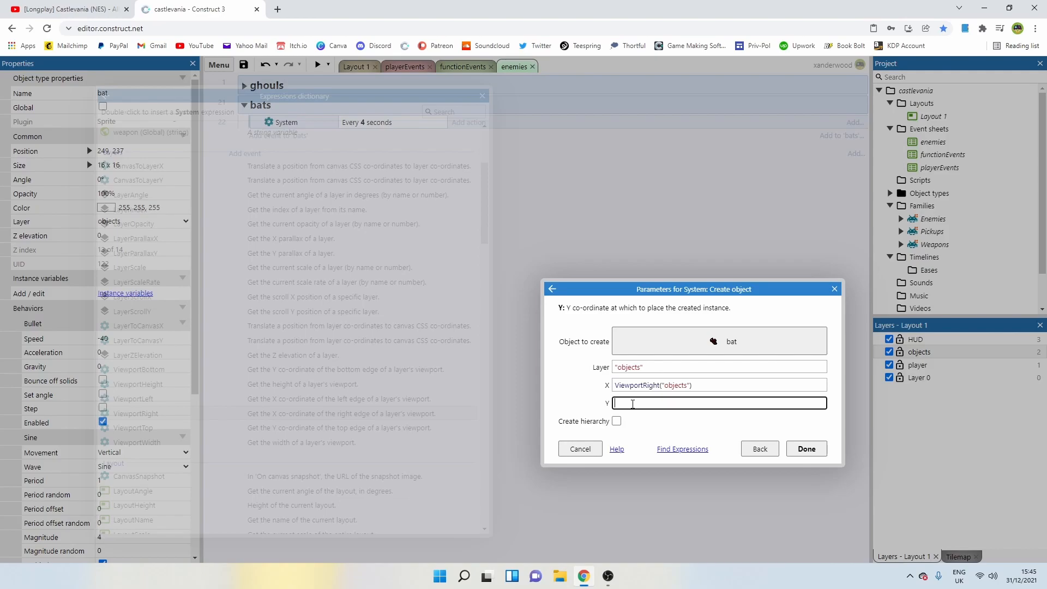
{"action": "type", "text": "choose("}
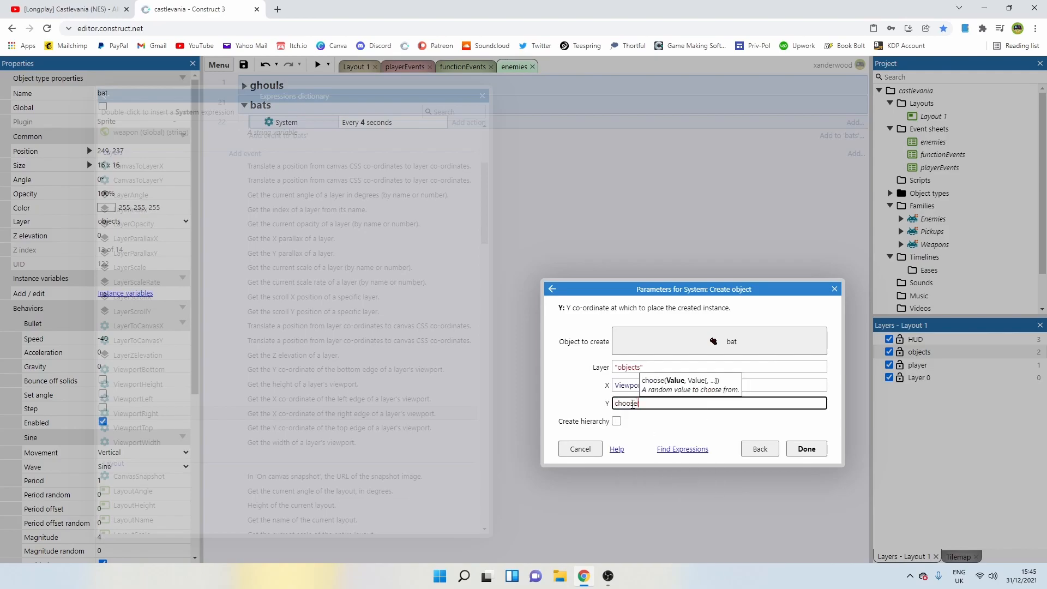
{"action": "type", "text": "153,169"}
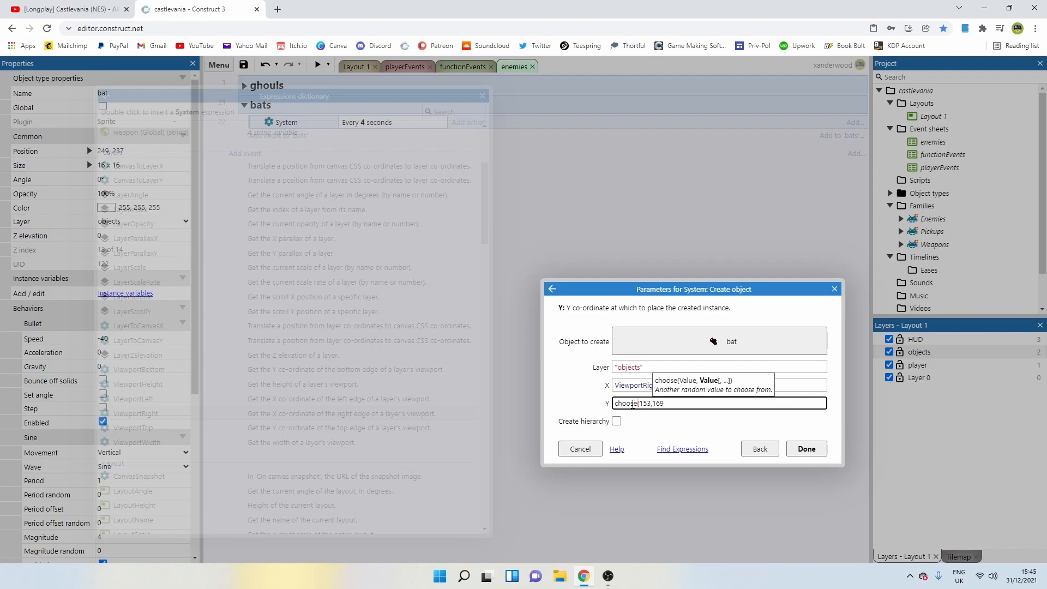
{"action": "type", "text": ")"}
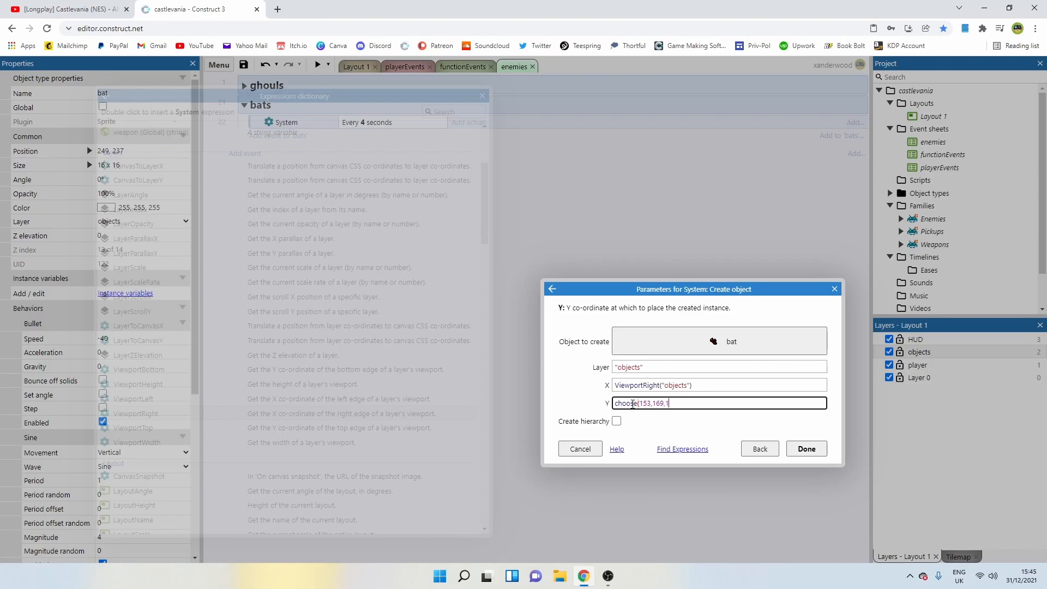
{"action": "type", "text": ")"}
{"action": "left_click", "coordinate": [810, 451]}
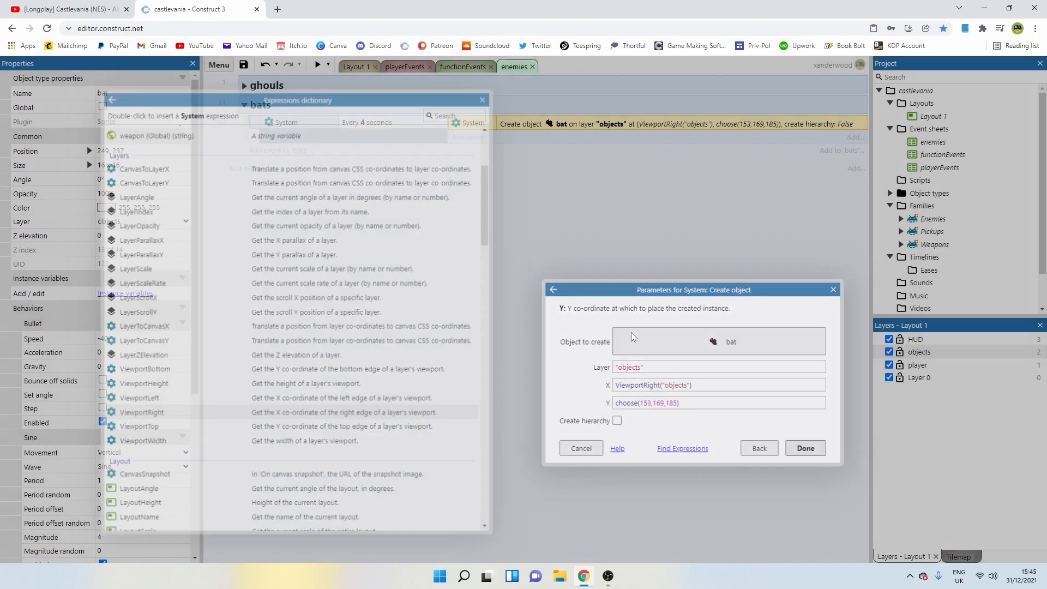
{"action": "left_click", "coordinate": [317, 64]}
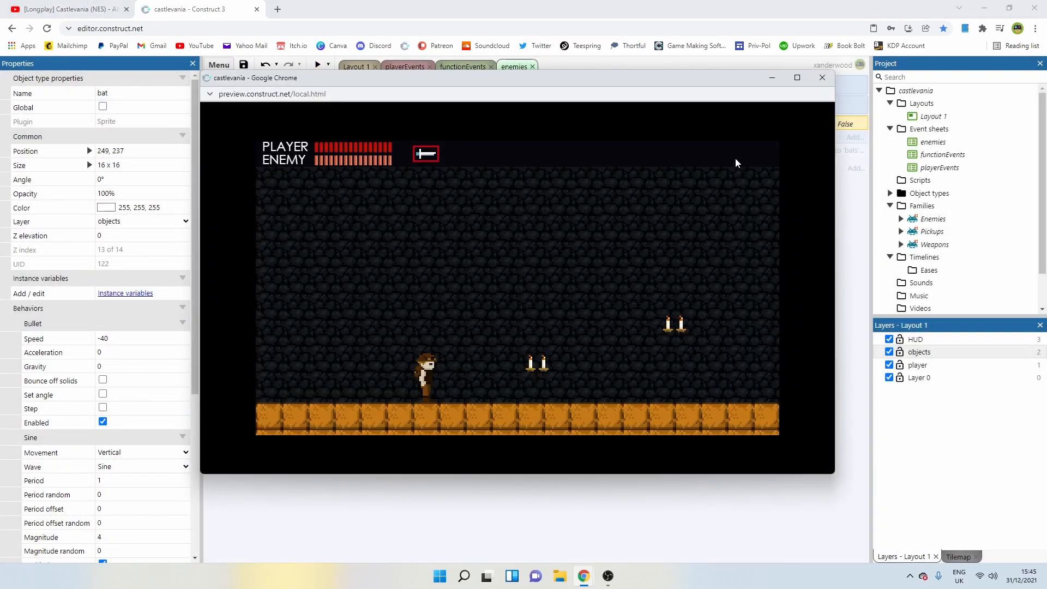
Change the created bat's Y coordinate to choose(153,137,121) in the Create object action.
{"action": "left_click_drag", "start_coordinate": [729, 71], "coordinate": [721, 33]}
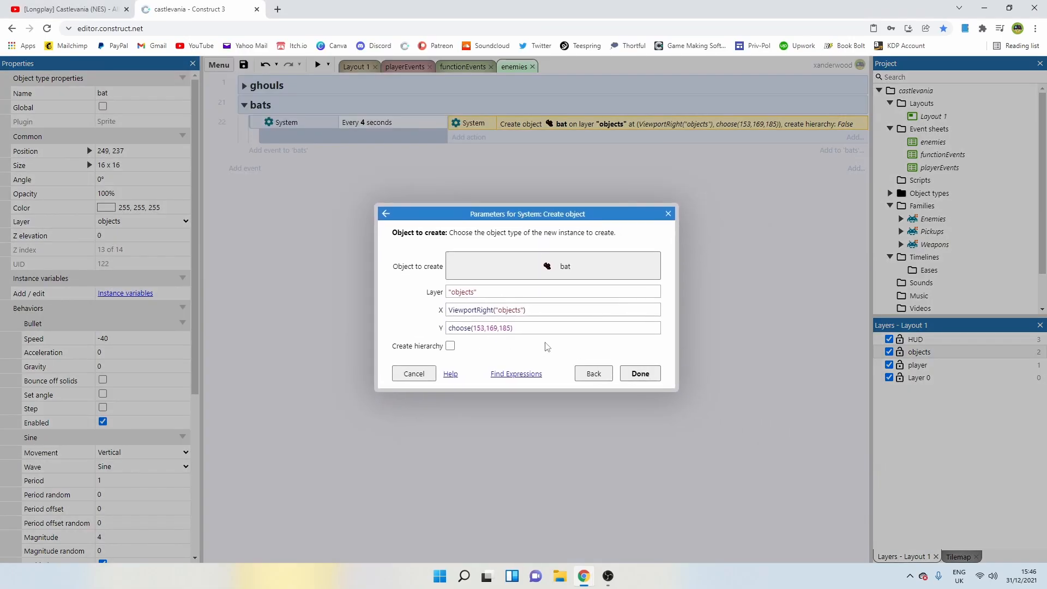
{"action": "left_click", "coordinate": [497, 329]}
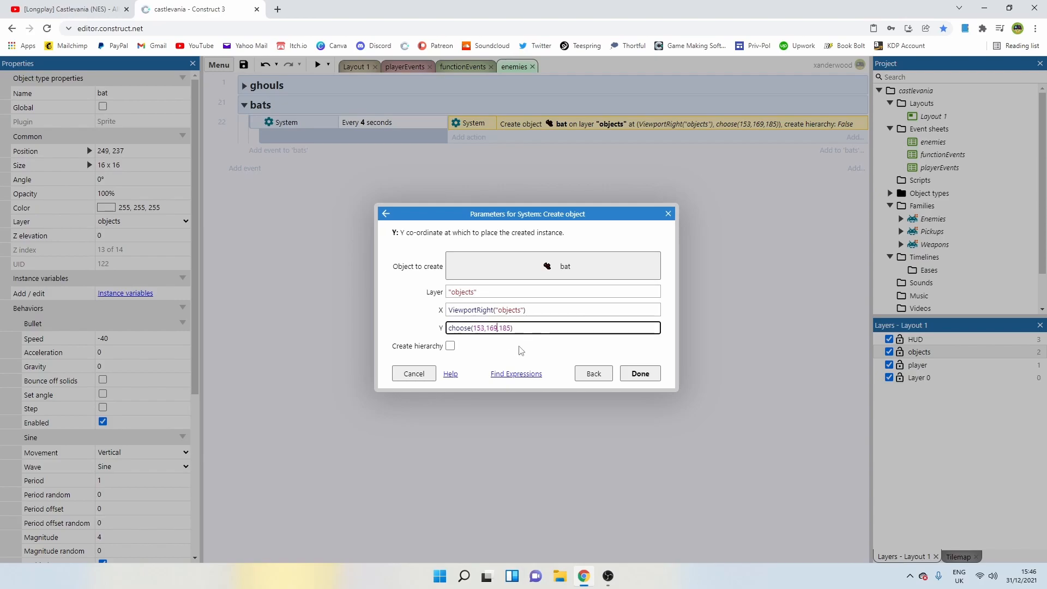
{"action": "key", "text": "BackSpace"}
{"action": "key", "text": "BackSpace"}
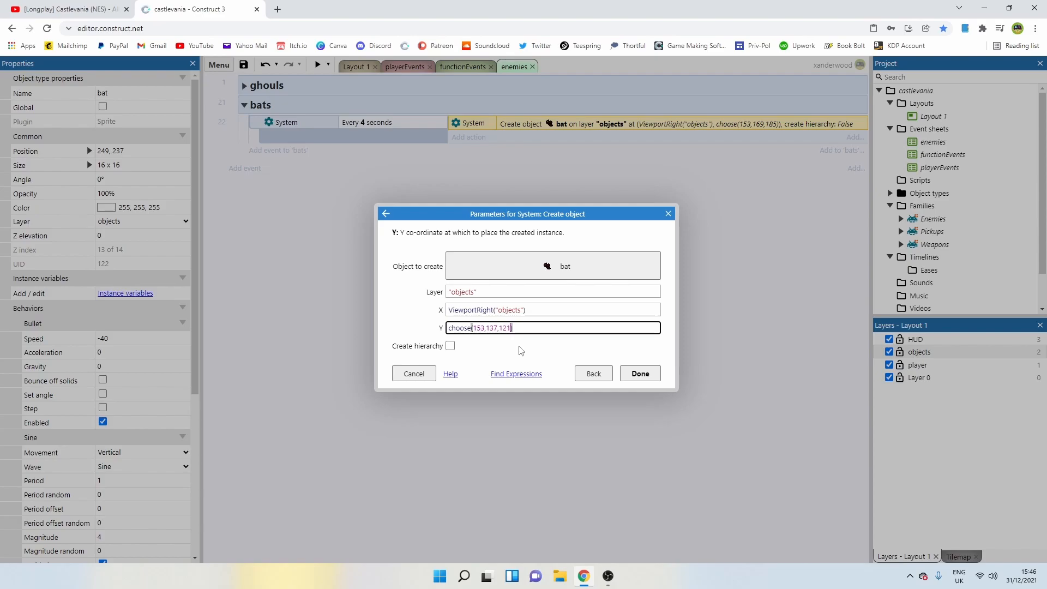
{"action": "left_click", "coordinate": [625, 374]}
Playtest the game, moving, jumping, crouching and attacking around the spawned bats to check their flight heights, and close the preview.
{"action": "left_click", "coordinate": [317, 64]}
{"action": "key", "text": "Left"}
{"action": "key", "text": "Right"}
{"action": "key", "text": "space"}
{"action": "key", "text": "Right"}
{"action": "key", "text": "space"}
{"action": "key", "text": "Right"}
{"action": "key", "text": "Left"}
{"action": "key", "text": "Right"}
{"action": "key", "text": "space"}
{"action": "key", "text": "Left"}
{"action": "key", "text": "Right"}
{"action": "key", "text": "Up"}
{"action": "key", "text": "space"}
{"action": "key", "text": "space"}
{"action": "key", "text": "space"}
{"action": "key", "text": "Right"}
{"action": "key", "text": "space"}
{"action": "key", "text": "space"}
{"action": "key", "text": "Left"}
{"action": "key", "text": "Right"}
{"action": "key", "text": "Up"}
{"action": "key", "text": "space"}
{"action": "key", "text": "space"}
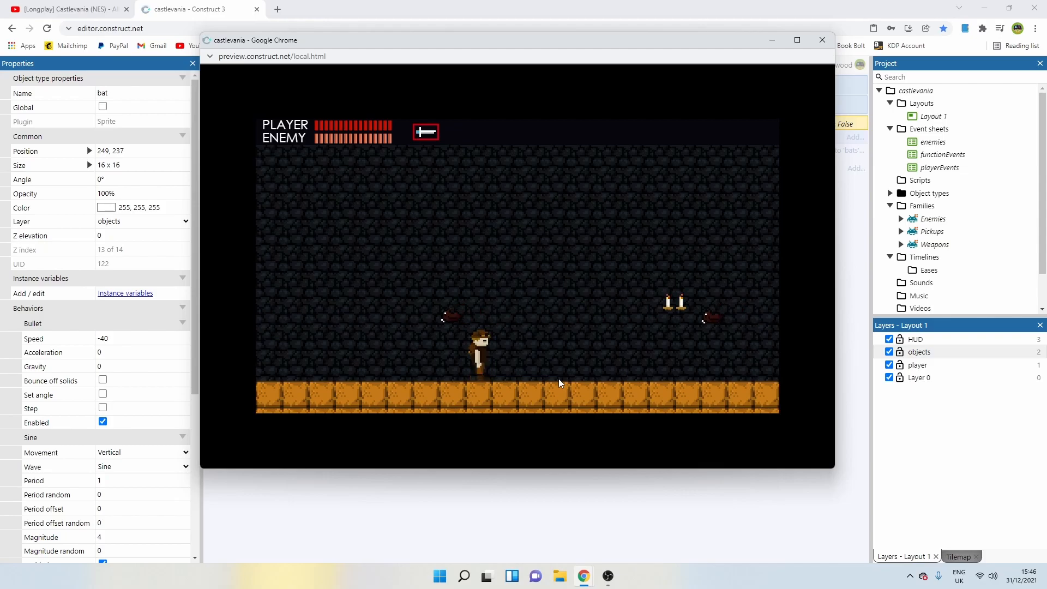
{"action": "key", "text": "Up"}
{"action": "key", "text": "space"}
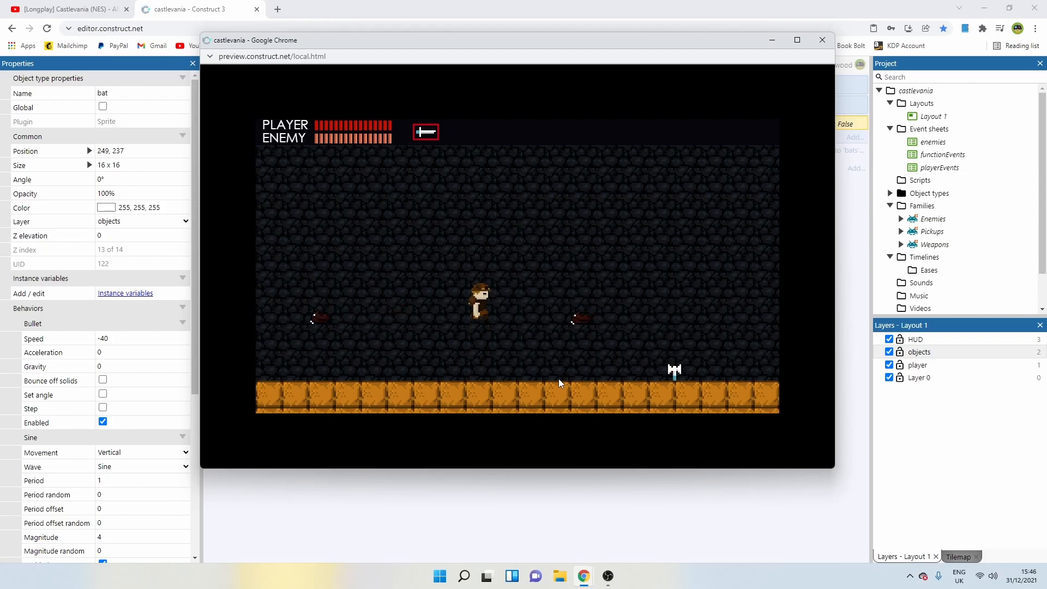
{"action": "key", "text": "space"}
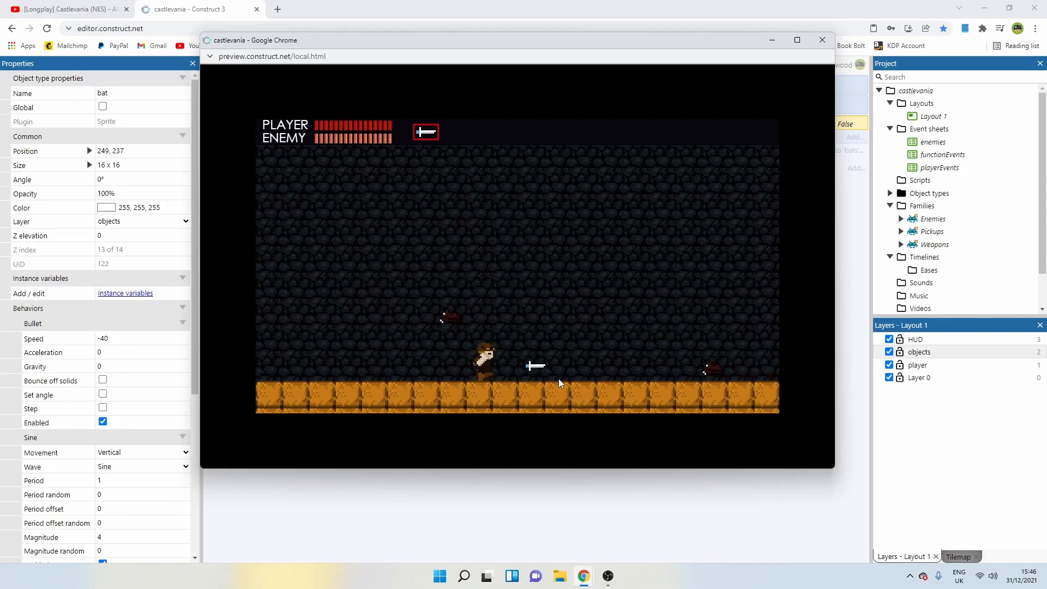
{"action": "key", "text": "space"}
{"action": "key", "text": "space"}
{"action": "key", "text": "space"}
{"action": "key", "text": "Down"}
{"action": "key", "text": "space"}
{"action": "key", "text": "Up"}
{"action": "key", "text": "Right"}
{"action": "key", "text": "Down"}
{"action": "key", "text": "space"}
{"action": "key", "text": "Left"}
{"action": "key", "text": "space"}
{"action": "key", "text": "Right"}
{"action": "key", "text": "Down"}
{"action": "key", "text": "space"}
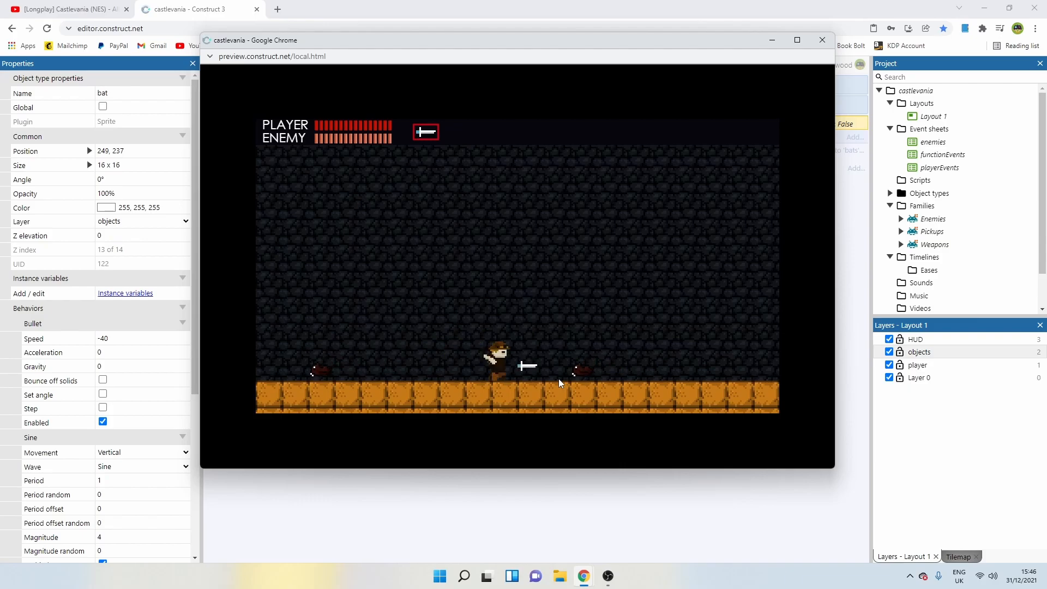
{"action": "key", "text": "Up"}
{"action": "key", "text": "Right"}
{"action": "key", "text": "Left"}
{"action": "key", "text": "Left"}
{"action": "key", "text": "space"}
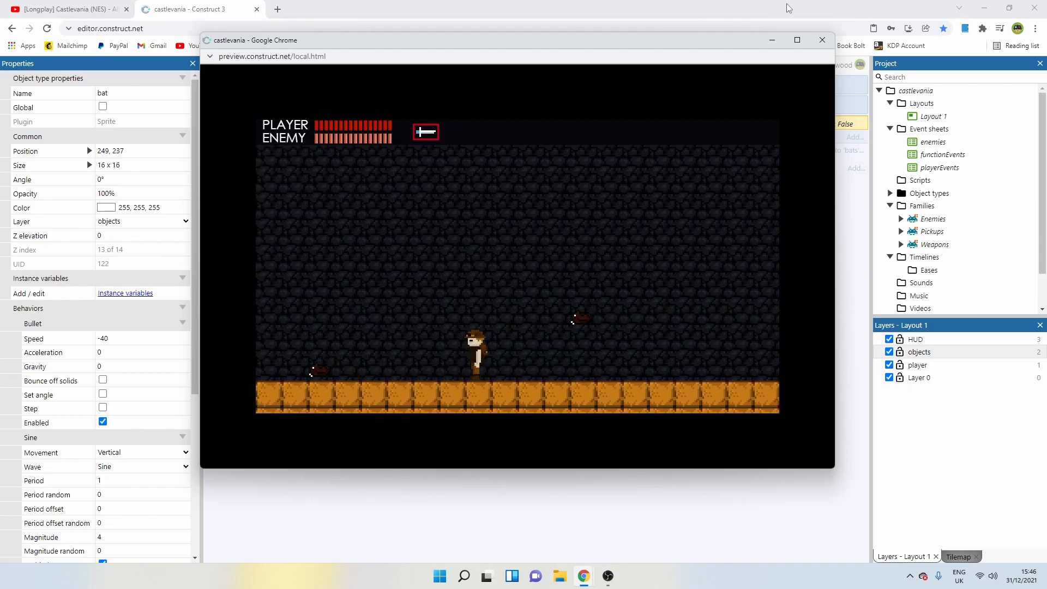
{"action": "left_click", "coordinate": [824, 40]}
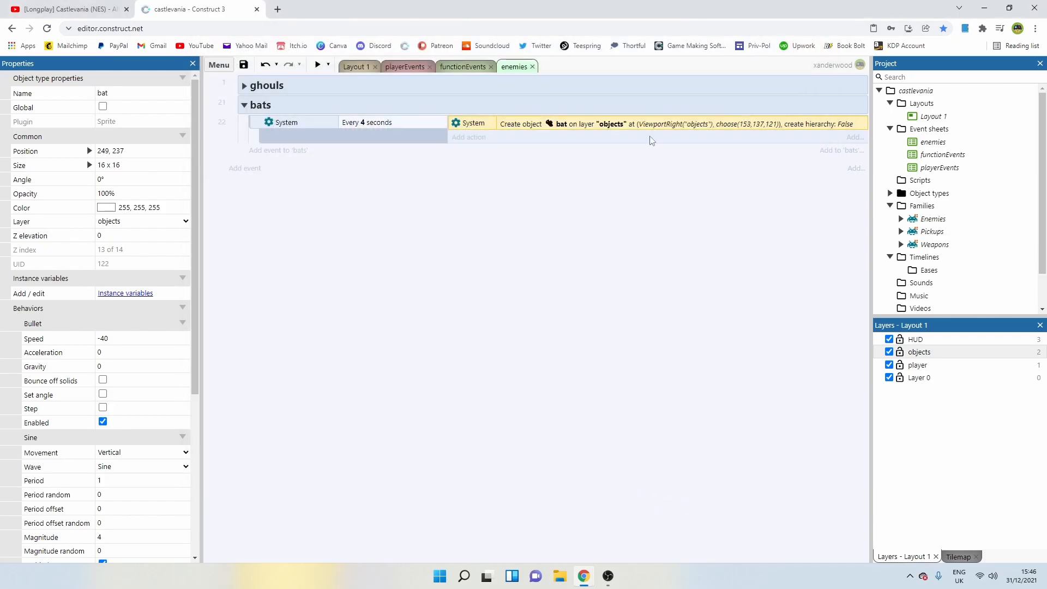
Set the bat spawn event's interval to 6 seconds.
{"action": "double_click", "coordinate": [362, 123]}
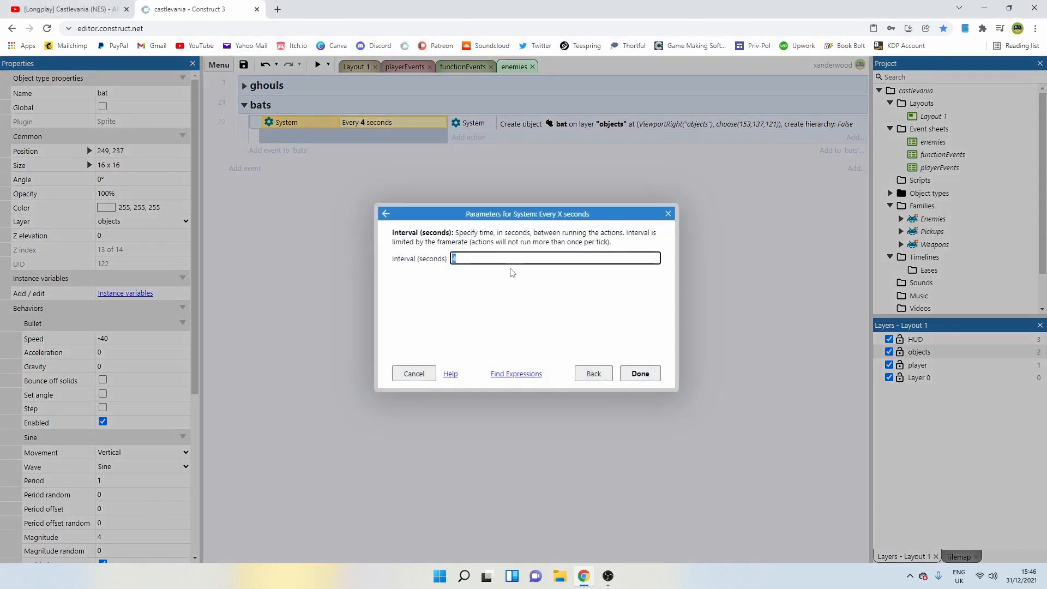
{"action": "left_click", "coordinate": [639, 373]}
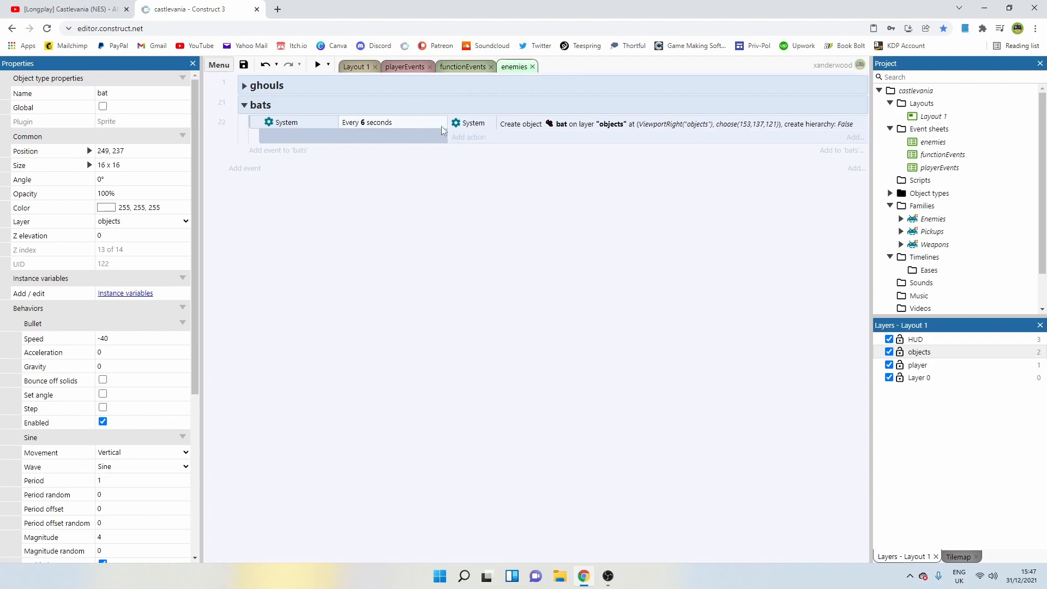
Start a new event in the bats group with the bat's Compare X condition, using Less than as the comparison.
{"action": "left_click", "coordinate": [271, 157]}
{"action": "double_click", "coordinate": [745, 235]}
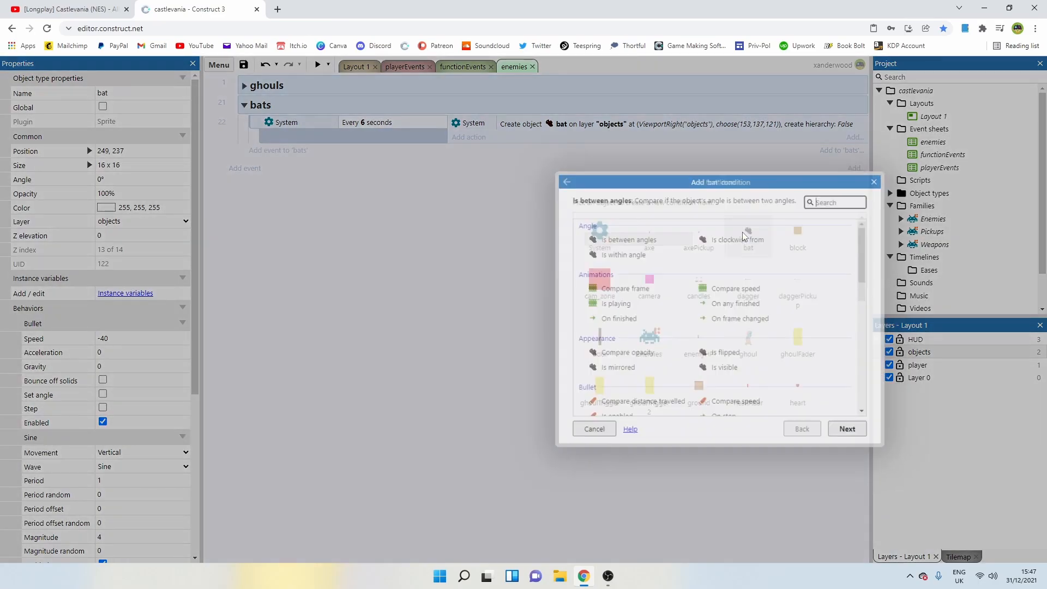
{"action": "scroll", "coordinate": [688, 313], "scroll_direction": "down", "scroll_amount": 3}
{"action": "scroll", "coordinate": [689, 313], "scroll_direction": "down", "scroll_amount": 5}
{"action": "double_click", "coordinate": [622, 294]}
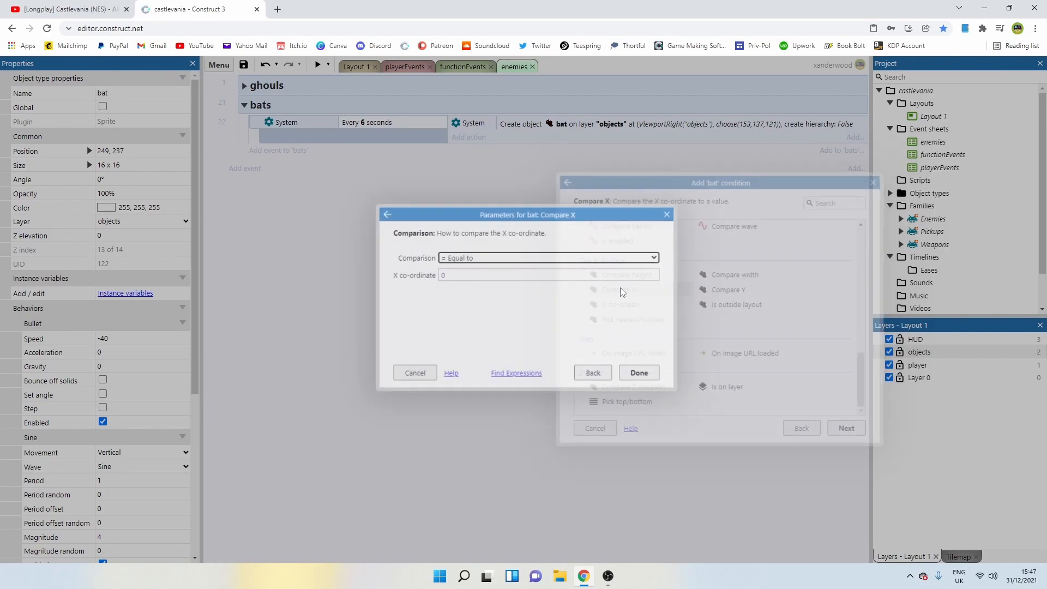
{"action": "left_click", "coordinate": [473, 256]}
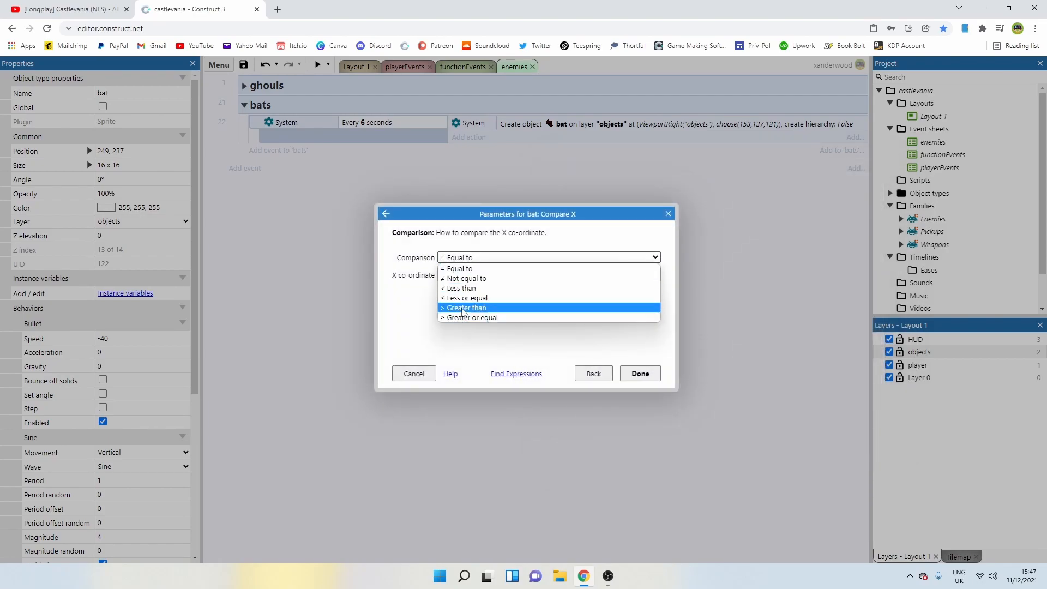
{"action": "left_click", "coordinate": [463, 289]}
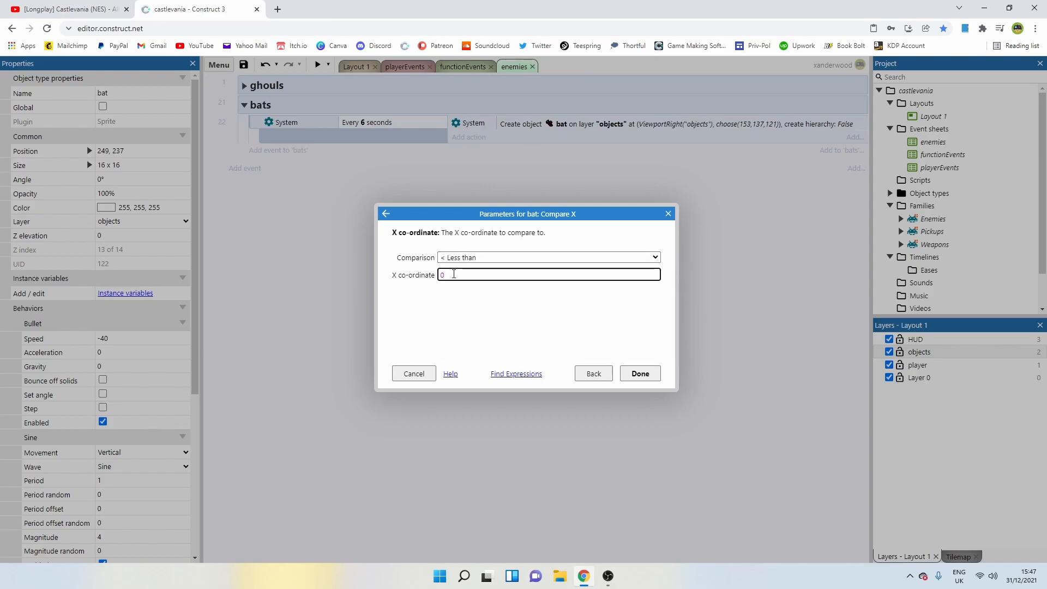
Set the condition's X co-ordinate to the System expression ViewportLeft("objects") and finish the condition.
{"action": "left_click", "coordinate": [516, 374]}
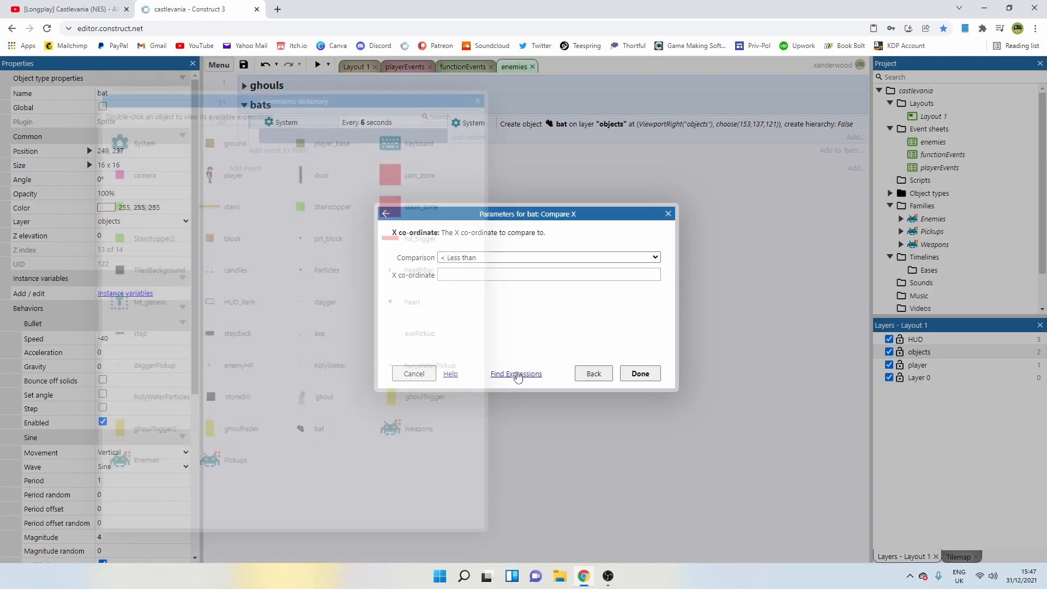
{"action": "double_click", "coordinate": [121, 146]}
{"action": "scroll", "coordinate": [203, 299], "scroll_direction": "down", "scroll_amount": 5}
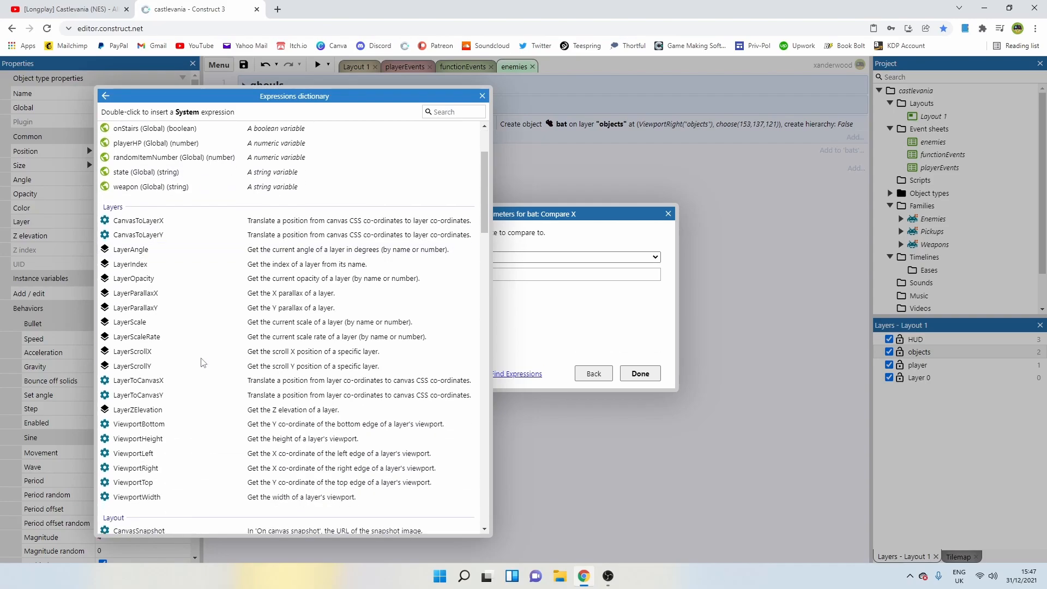
{"action": "double_click", "coordinate": [133, 344]}
{"action": "left_click", "coordinate": [500, 276]}
{"action": "key", "text": "BackSpace"}
{"action": "key", "text": "BackSpace"}
{"action": "type", "text": "\"objects\""}
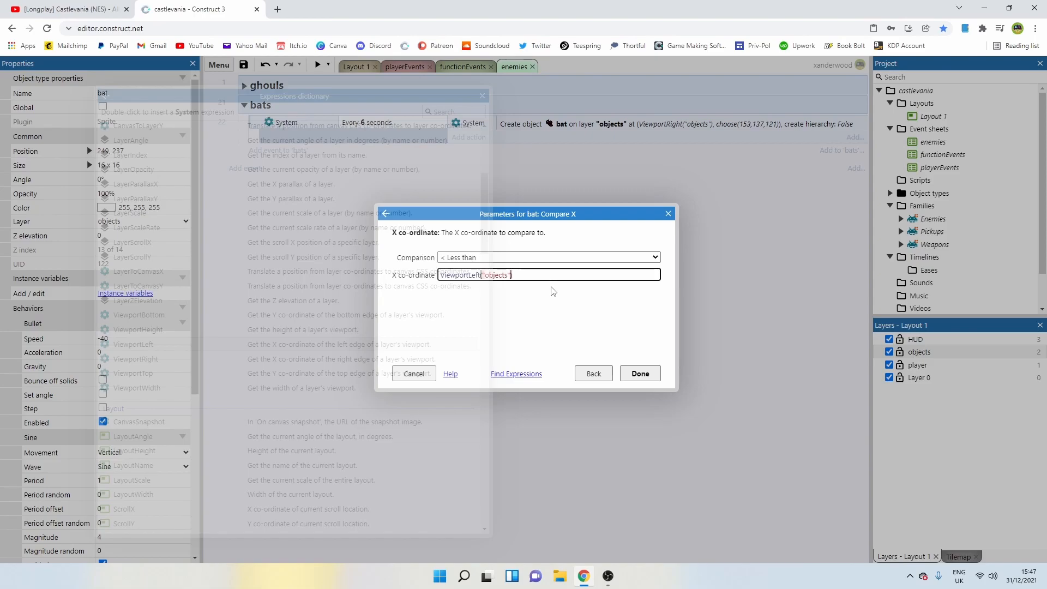
{"action": "left_click", "coordinate": [636, 370]}
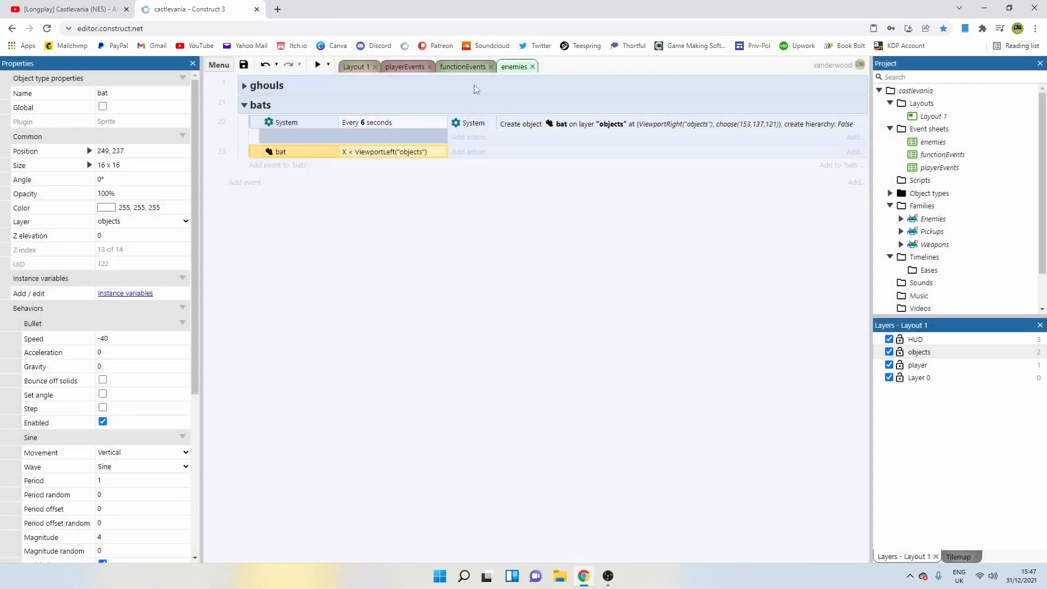
Examine the left edge of Layout 1 and compare it with the starting view in the game preview.
{"action": "left_click", "coordinate": [457, 192]}
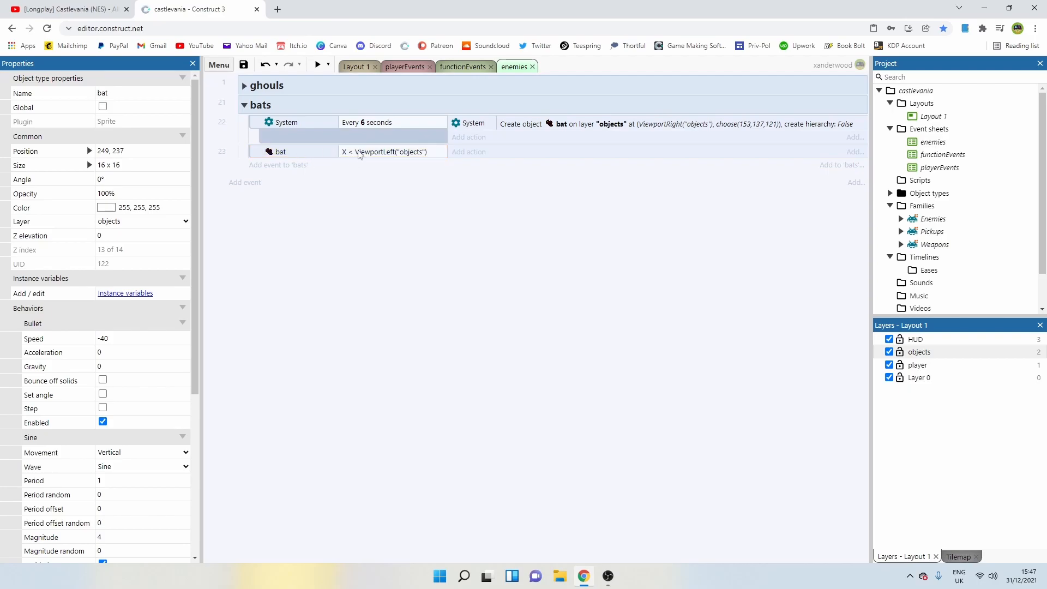
{"action": "left_click", "coordinate": [462, 66]}
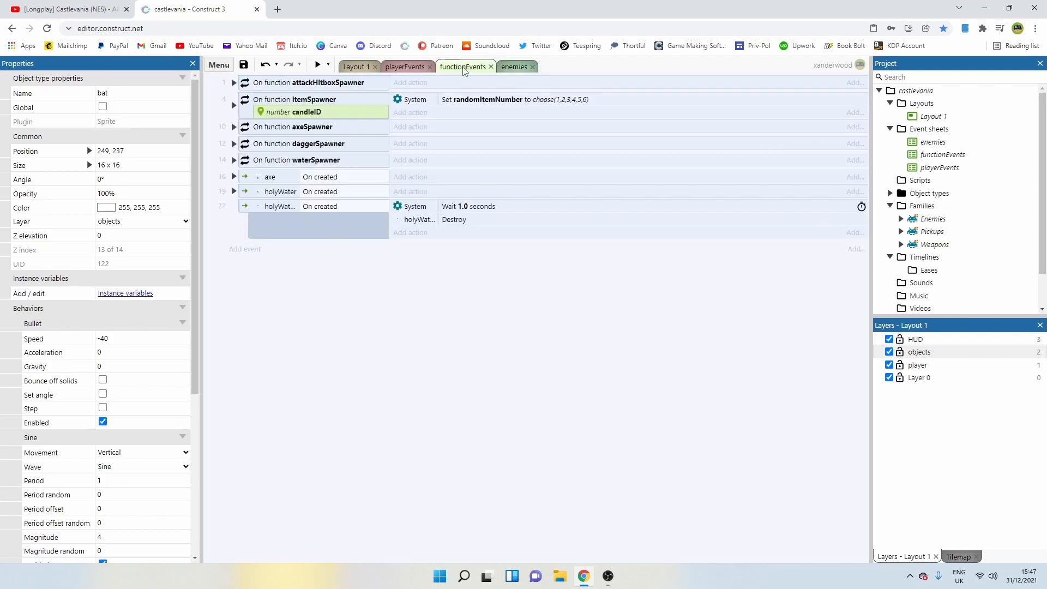
{"action": "left_click", "coordinate": [404, 67]}
{"action": "left_click", "coordinate": [355, 67]}
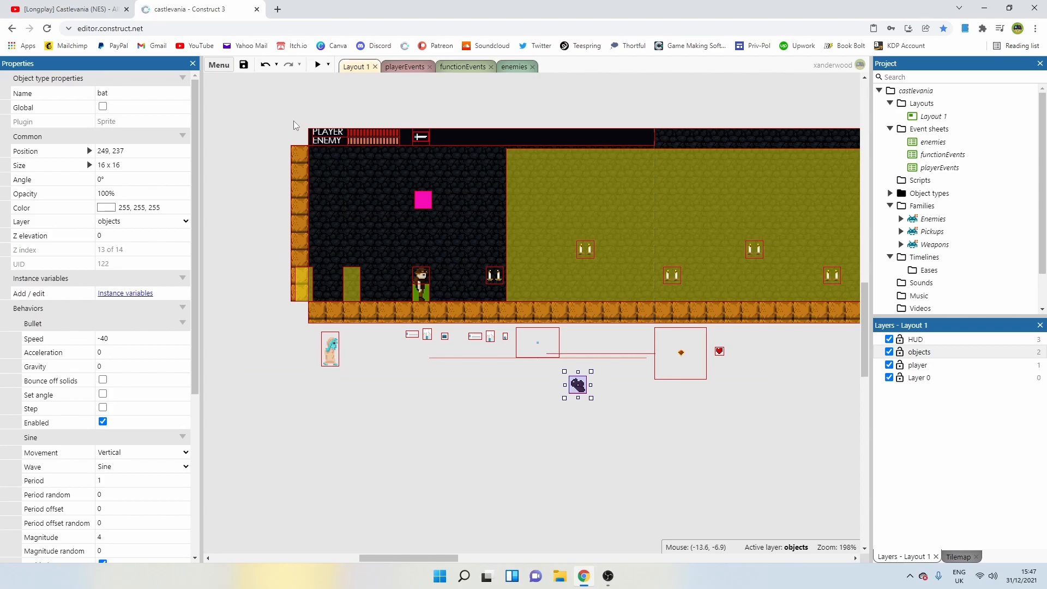
{"action": "left_click_drag", "start_coordinate": [298, 116], "coordinate": [316, 349]}
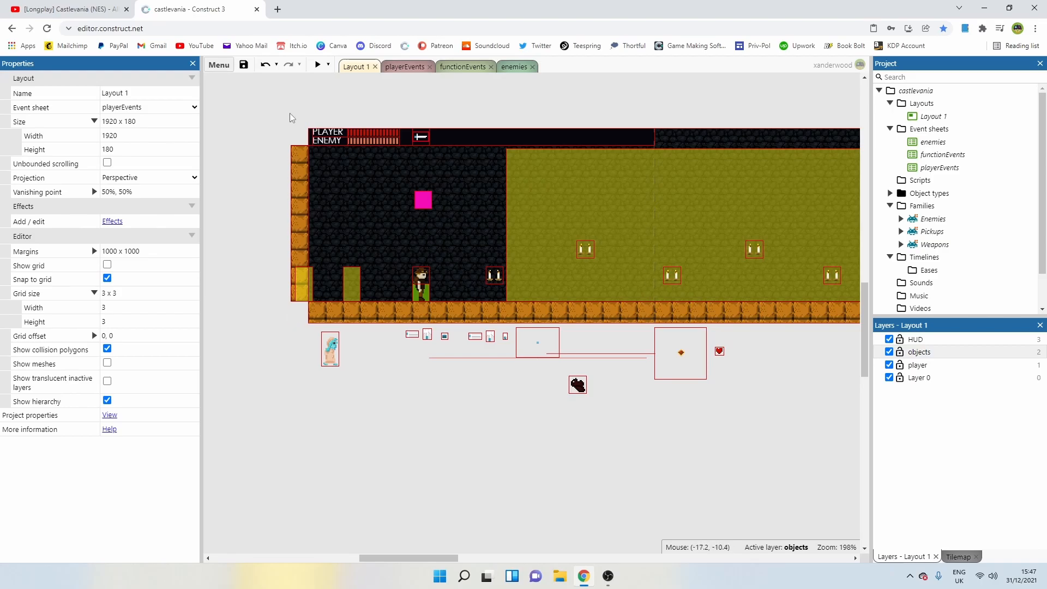
{"action": "left_click", "coordinate": [317, 65]}
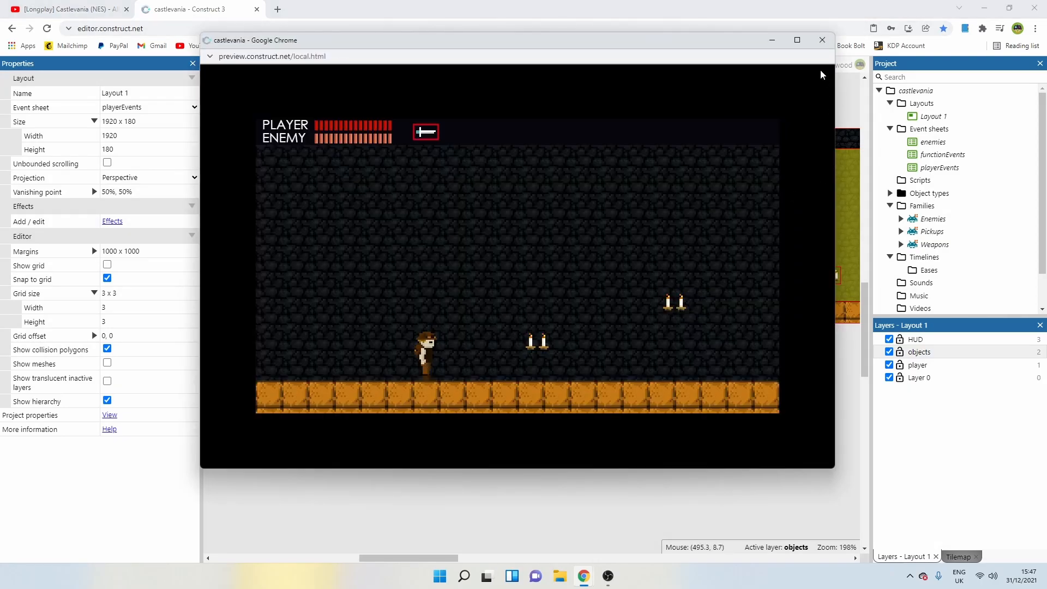
{"action": "left_click", "coordinate": [822, 40]}
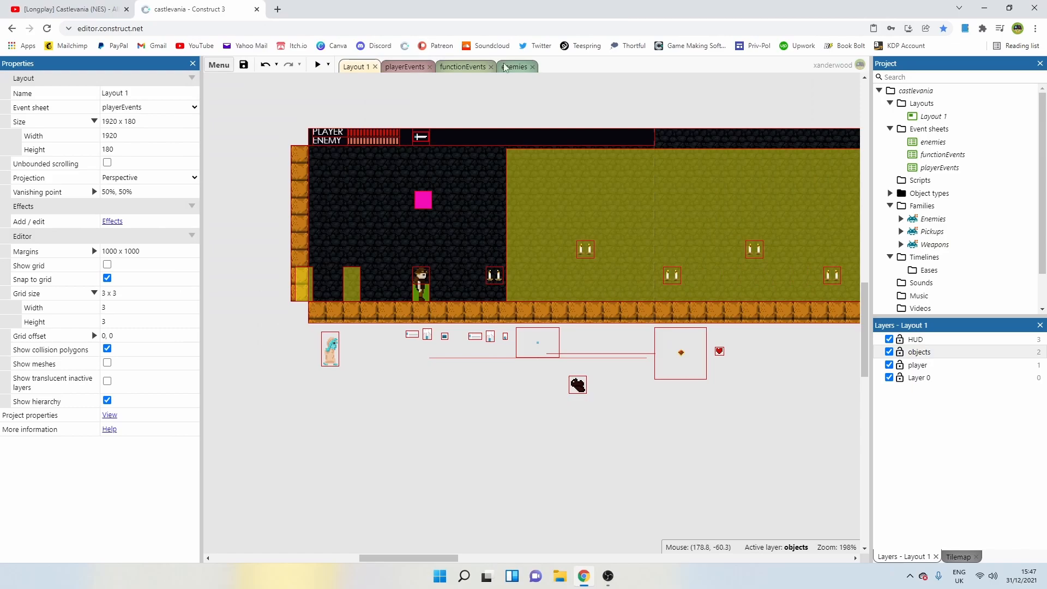
Add a Destroy action for the bat to the X < ViewportLeft("objects") event on the enemies sheet.
{"action": "left_click", "coordinate": [515, 67]}
{"action": "left_click", "coordinate": [469, 153]}
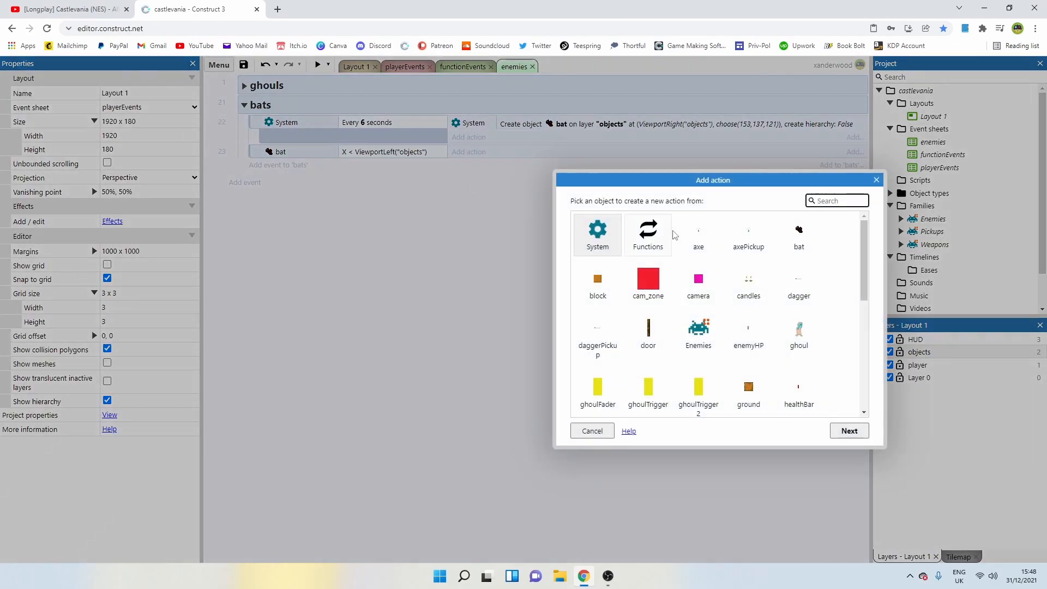
{"action": "double_click", "coordinate": [799, 232]}
{"action": "type", "text": "des"}
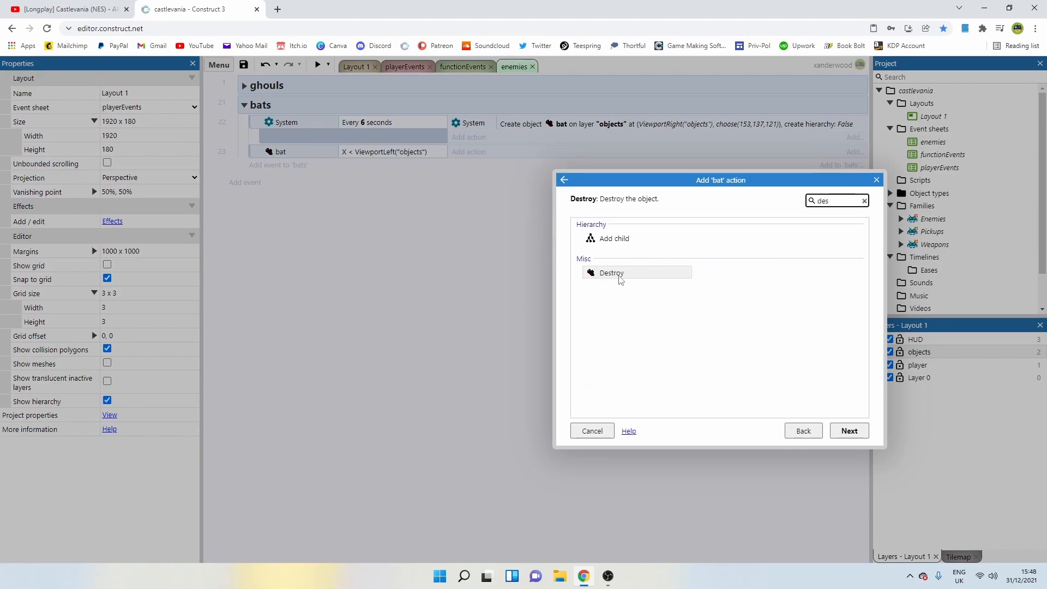
{"action": "double_click", "coordinate": [611, 273]}
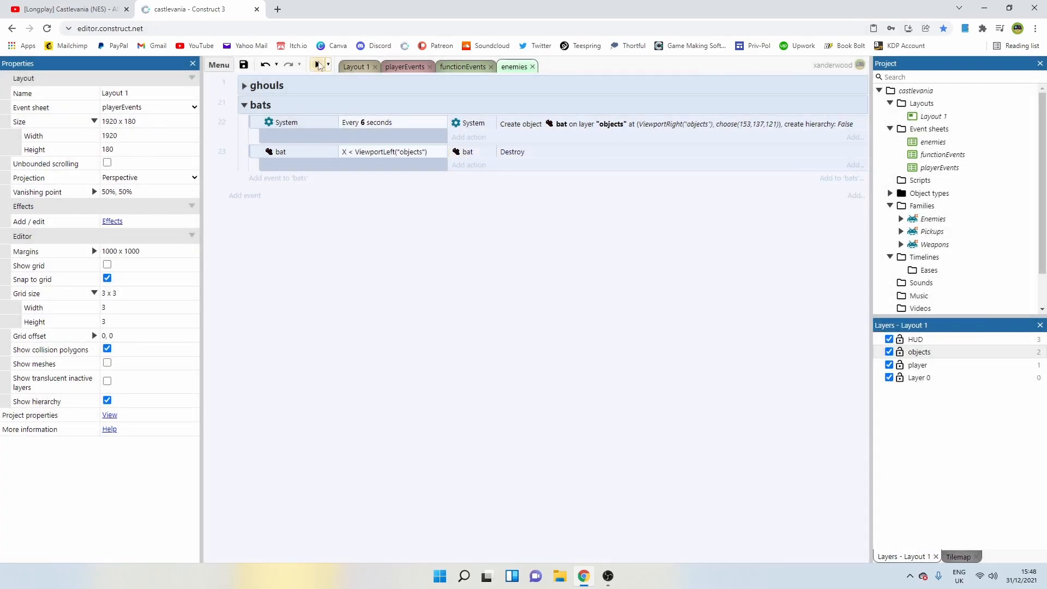
Run the game preview and walk the player around while bats cross the screen to test the new event.
{"action": "left_click", "coordinate": [319, 65]}
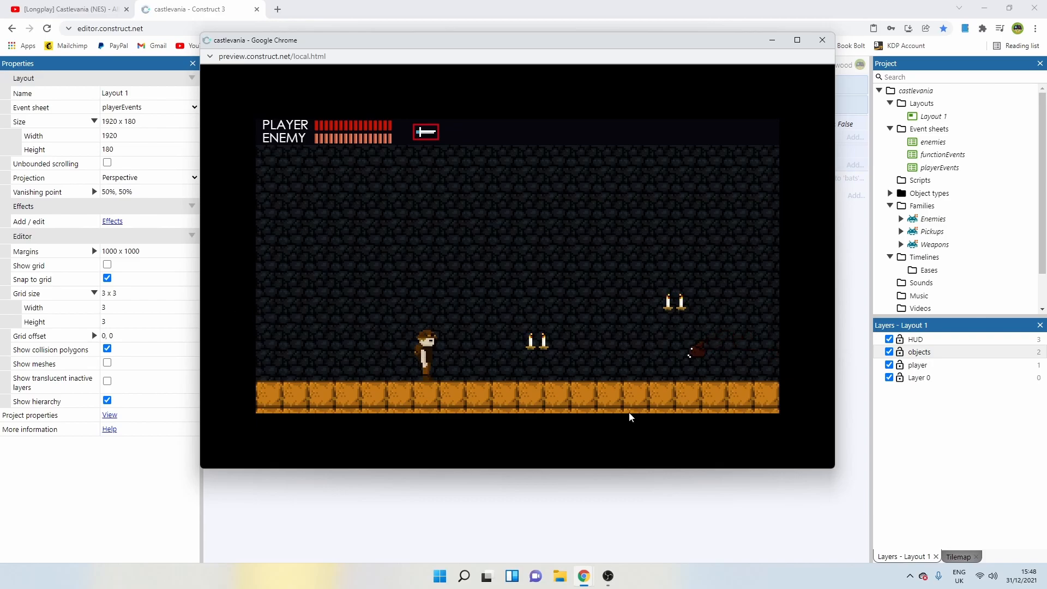
{"action": "key", "text": "Right"}
{"action": "key", "text": "Left"}
{"action": "key", "text": "Right"}
{"action": "key", "text": "Right"}
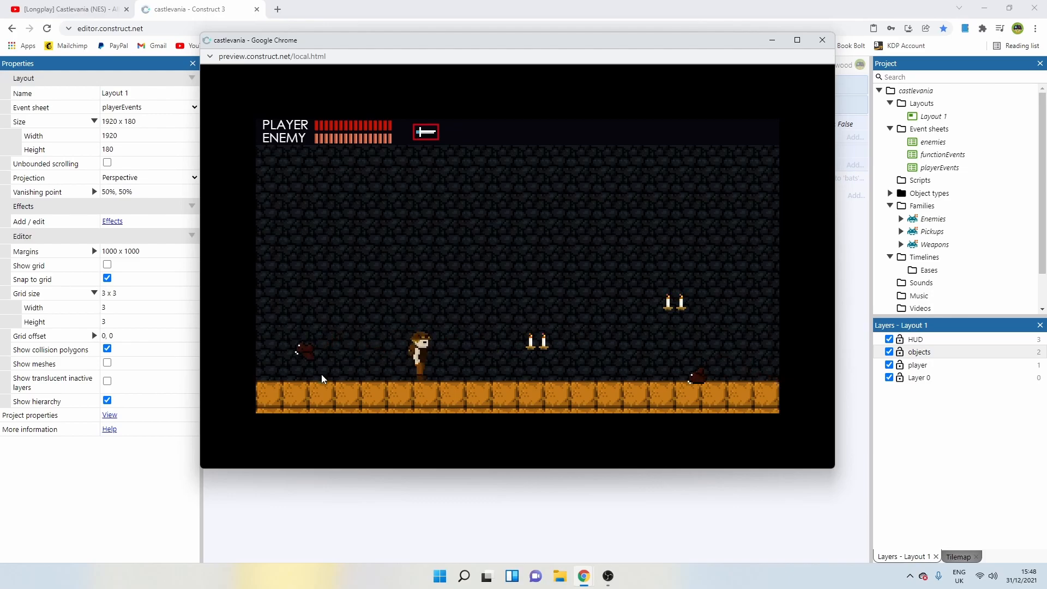
{"action": "key", "text": "Right"}
{"action": "key", "text": "Right"}
{"action": "key", "text": "Left"}
{"action": "left_click", "coordinate": [822, 40]}
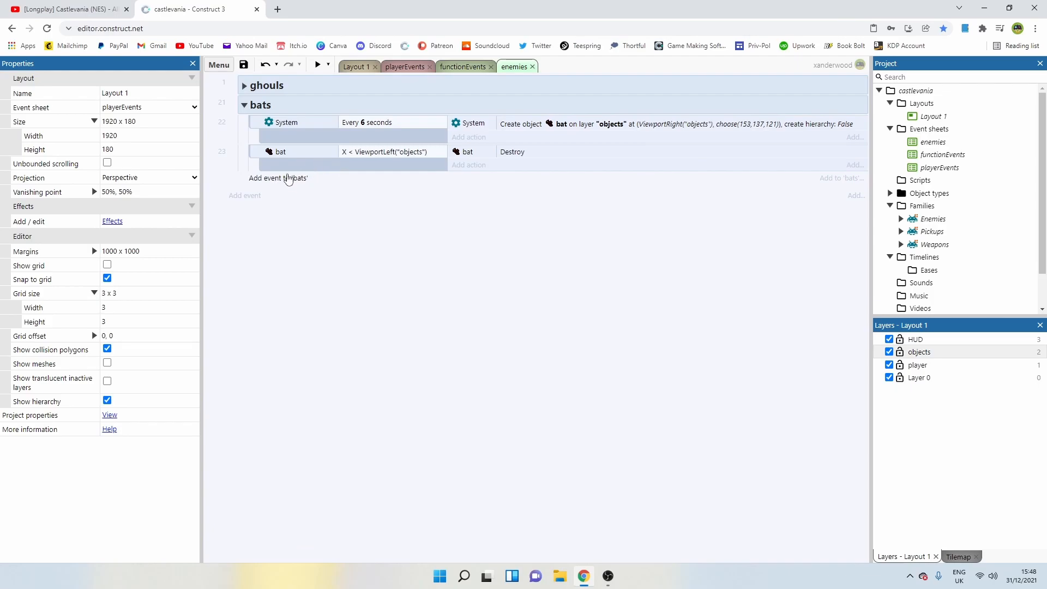
Expand the ghouls group and examine the Killing Ghouls events for collisions with Weapons and hit_trigger.
{"action": "left_click", "coordinate": [245, 86]}
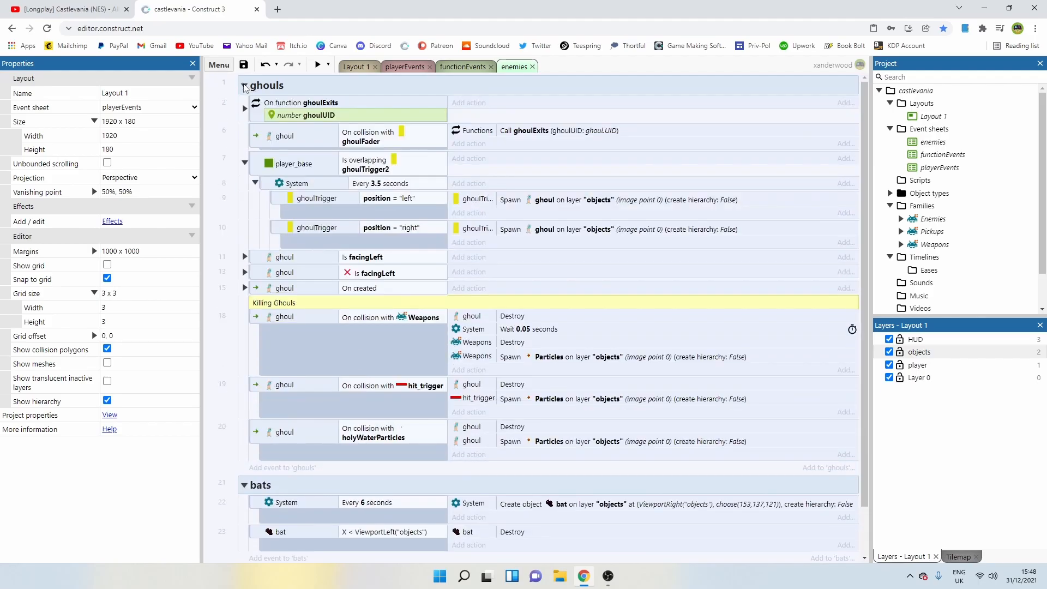
{"action": "scroll", "coordinate": [334, 431], "scroll_direction": "down", "scroll_amount": 1}
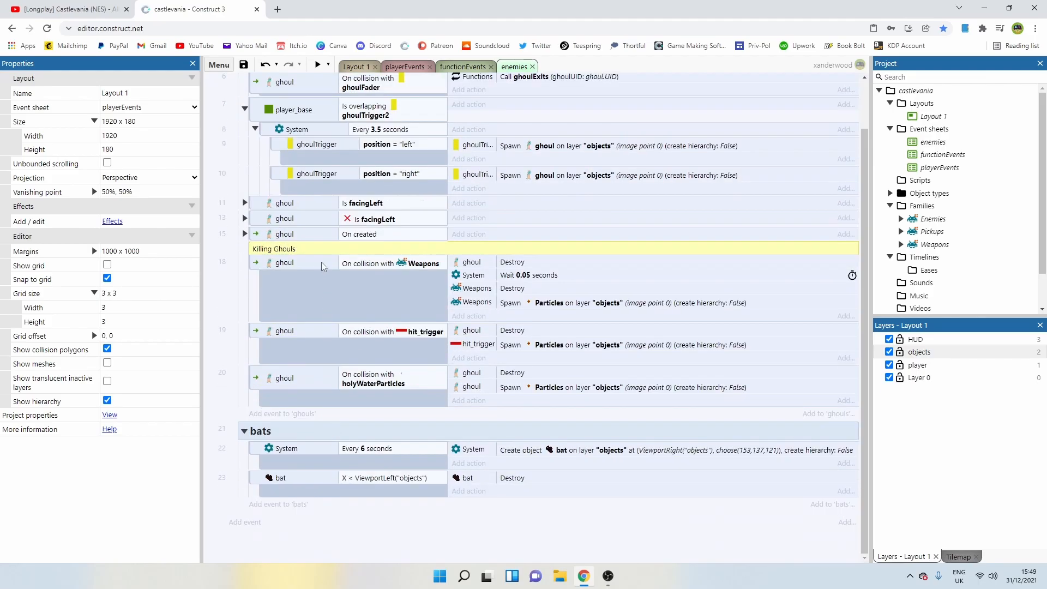
{"action": "left_click", "coordinate": [300, 266]}
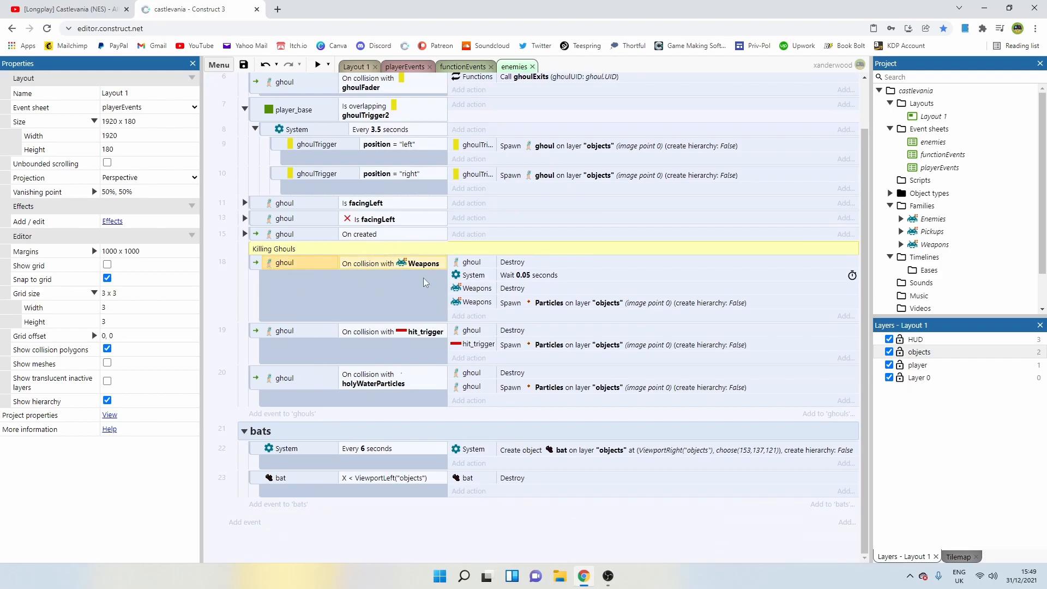
{"action": "left_click", "coordinate": [387, 334]}
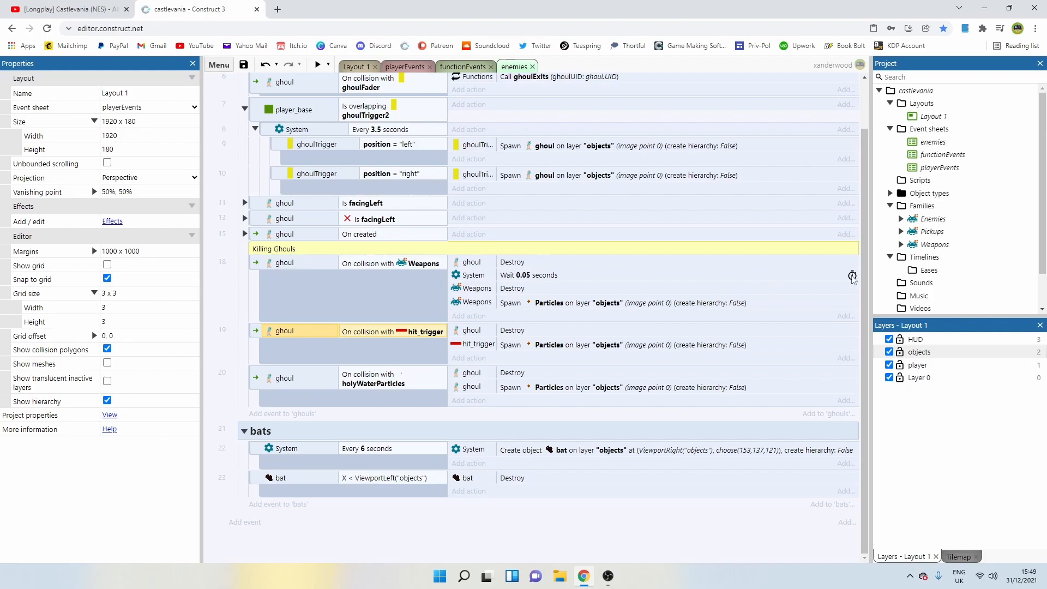
Add the bat sprite to the Enemies family.
{"action": "left_click", "coordinate": [900, 220]}
{"action": "left_click", "coordinate": [900, 219]}
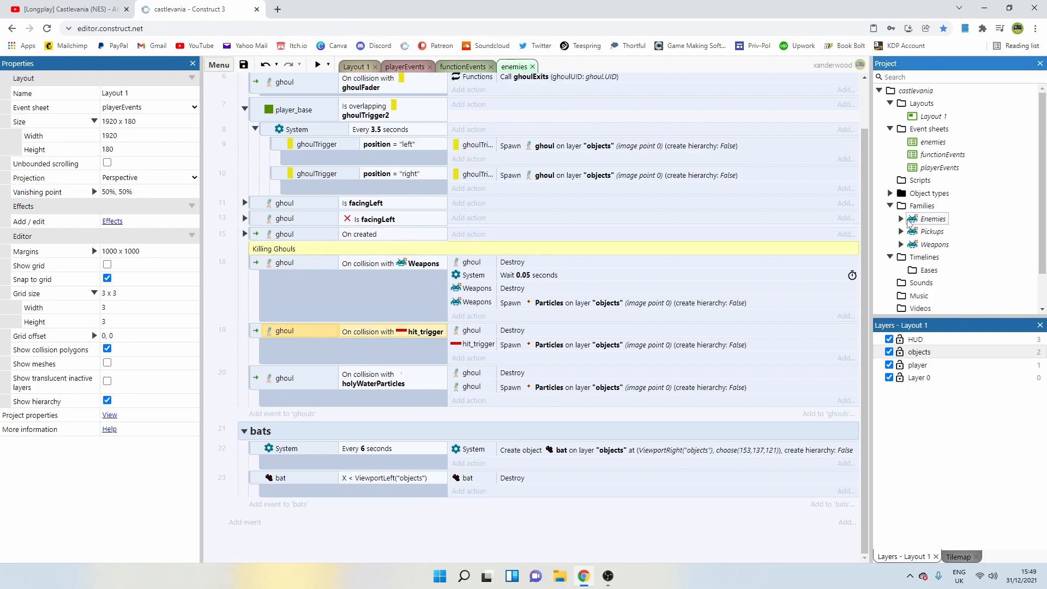
{"action": "right_click", "coordinate": [915, 220]}
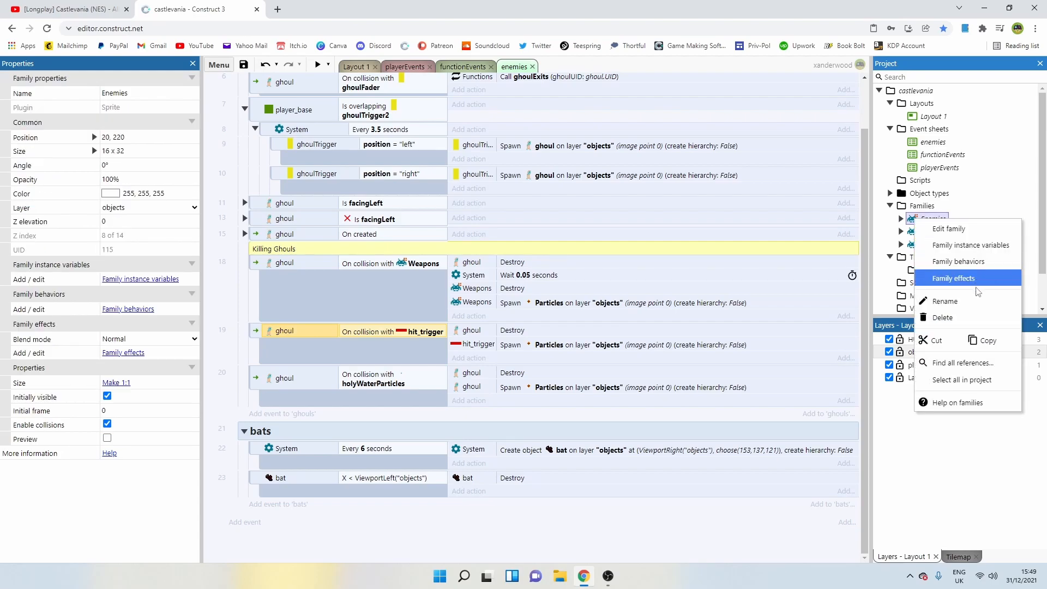
{"action": "left_click", "coordinate": [961, 231]}
{"action": "left_click", "coordinate": [371, 258]}
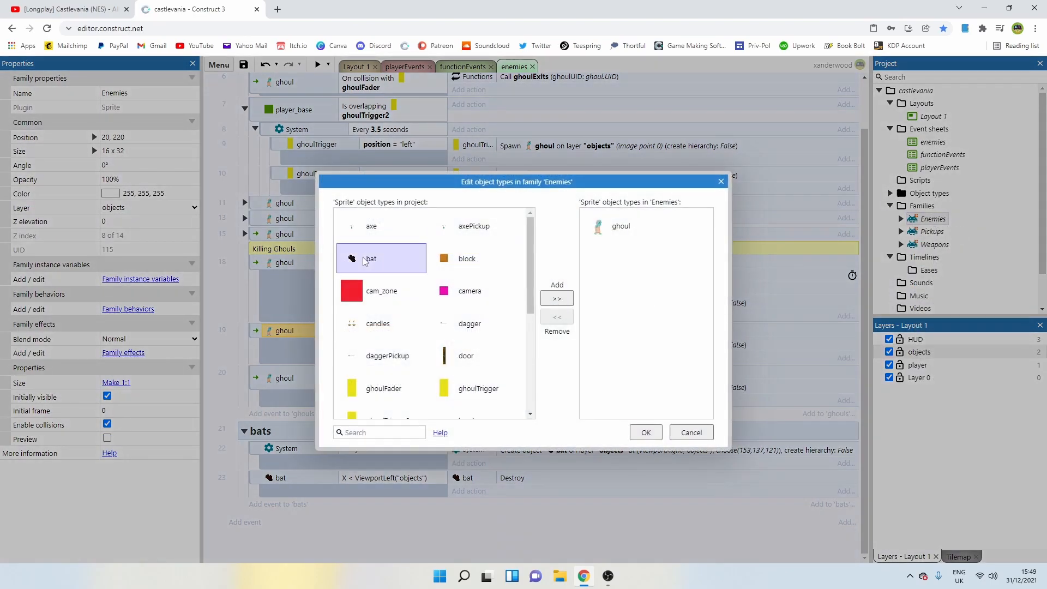
{"action": "left_click", "coordinate": [557, 298]}
{"action": "left_click", "coordinate": [646, 433]}
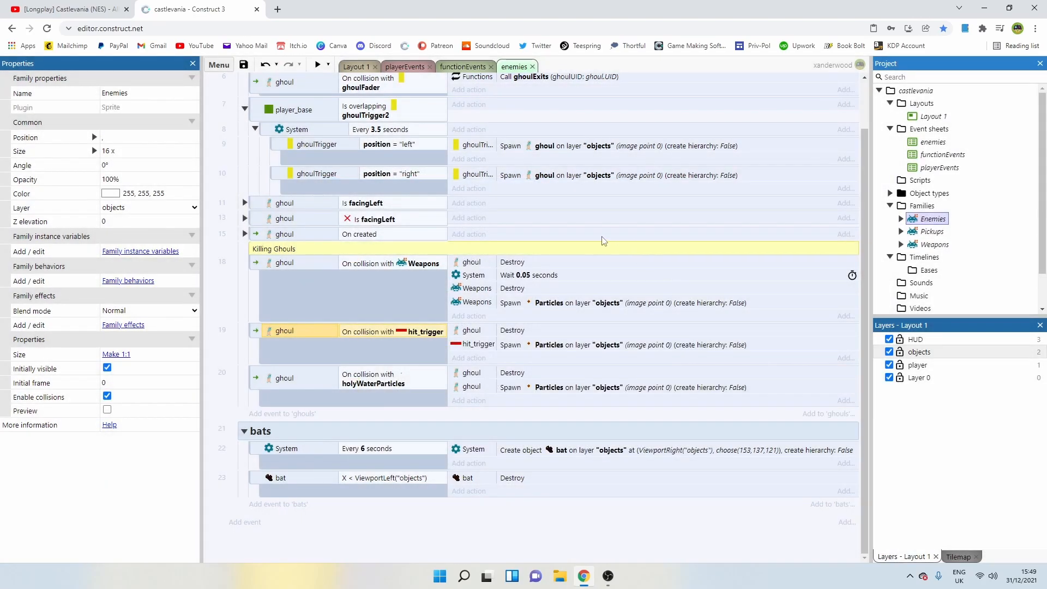
Change the object of the ghoul's On collision with Weapons condition to the Enemies family.
{"action": "left_click", "coordinate": [300, 260]}
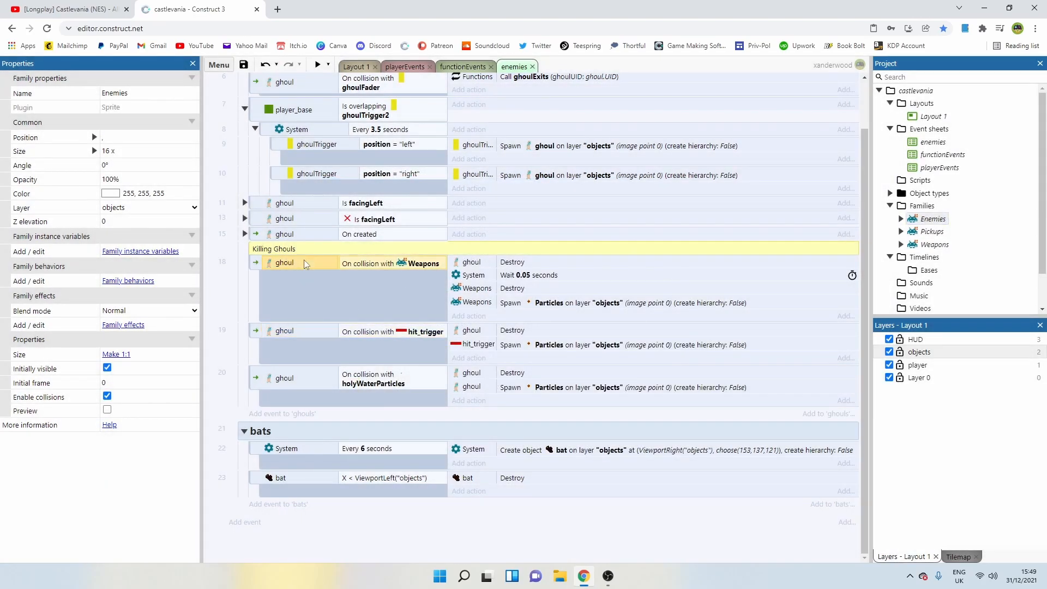
{"action": "double_click", "coordinate": [287, 263]}
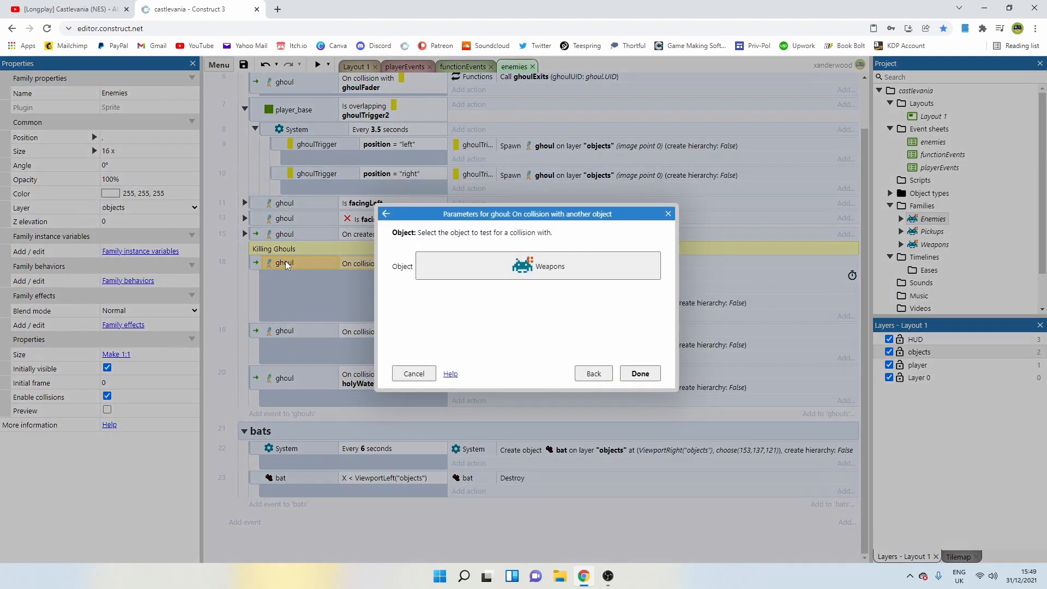
{"action": "left_click", "coordinate": [593, 373]}
{"action": "left_click", "coordinate": [801, 428]}
{"action": "double_click", "coordinate": [648, 338]}
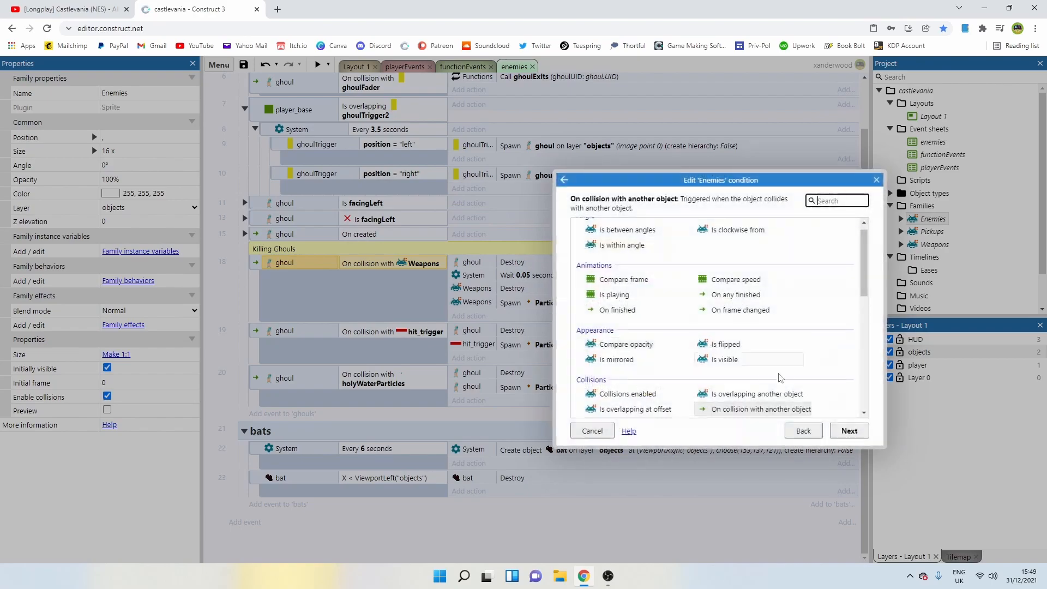
{"action": "left_click", "coordinate": [849, 431]}
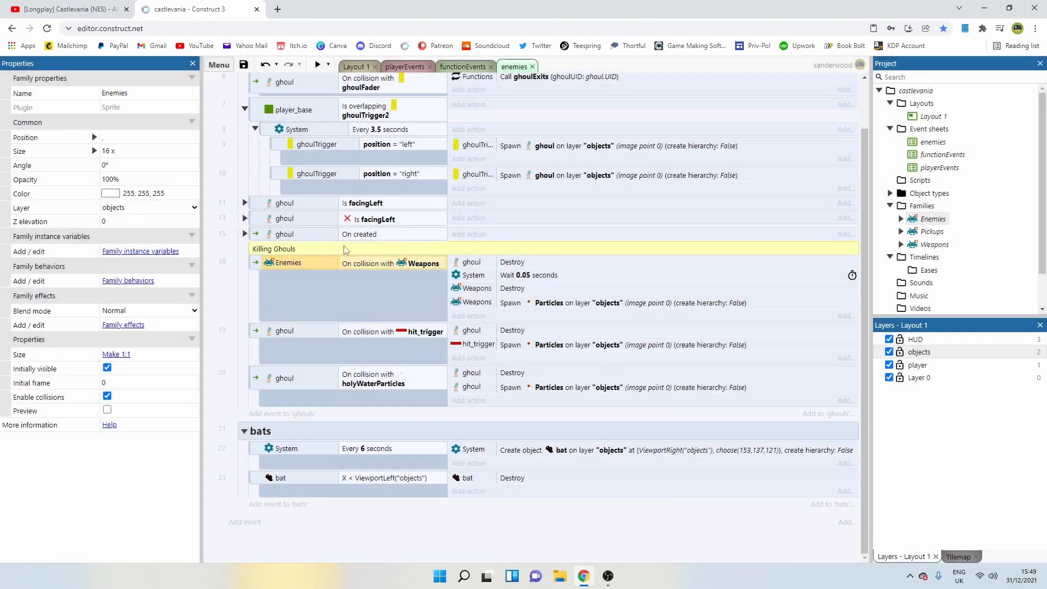
Change the ghoul Destroy action in the Weapons collision event to destroy Enemies instead.
{"action": "double_click", "coordinate": [475, 262]}
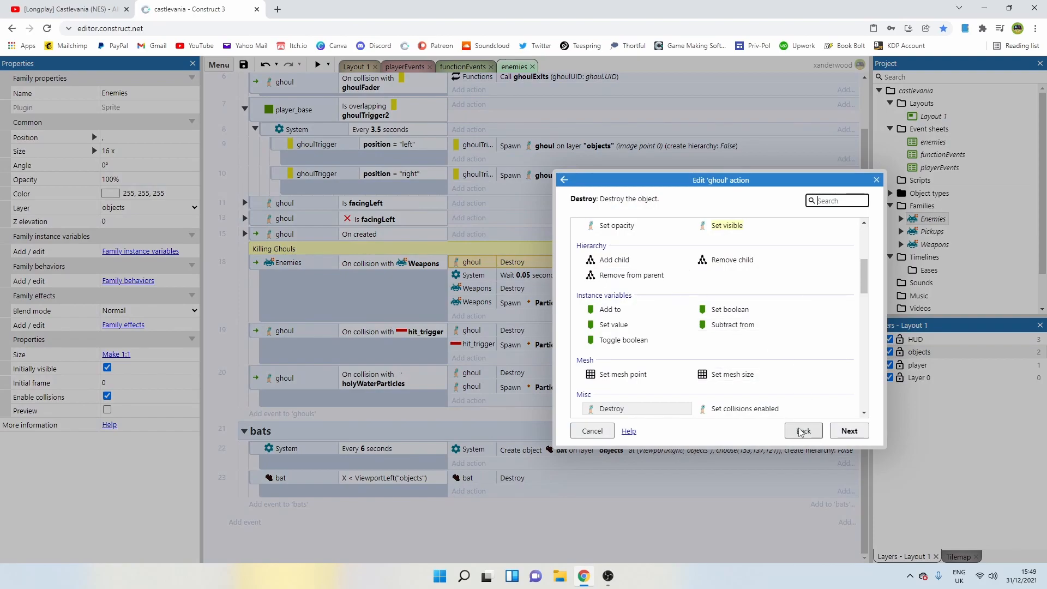
{"action": "left_click", "coordinate": [803, 430]}
{"action": "double_click", "coordinate": [698, 334]}
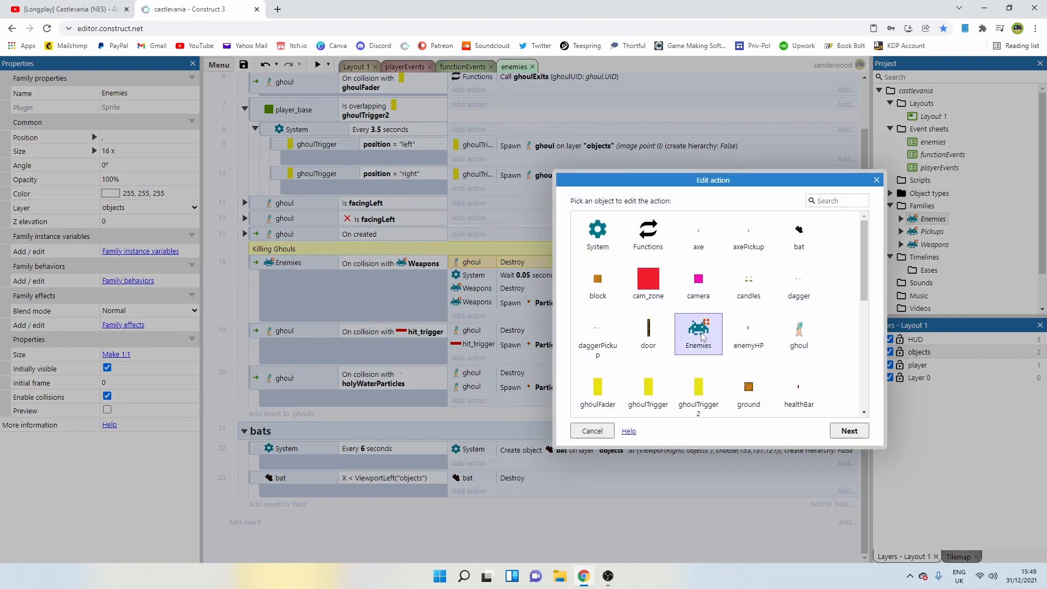
{"action": "left_click", "coordinate": [849, 430]}
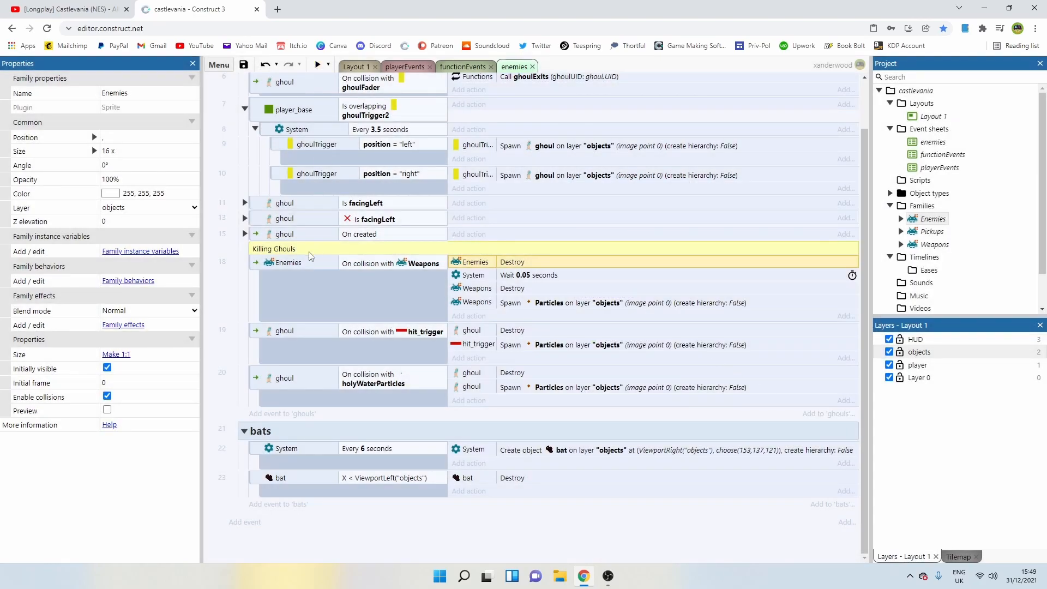
{"action": "left_click", "coordinate": [408, 266]}
{"action": "left_click", "coordinate": [483, 264]}
Run the game preview and attack ghouls and bats with the player's weapons to test the Enemies collision event, then close it.
{"action": "left_click", "coordinate": [318, 64]}
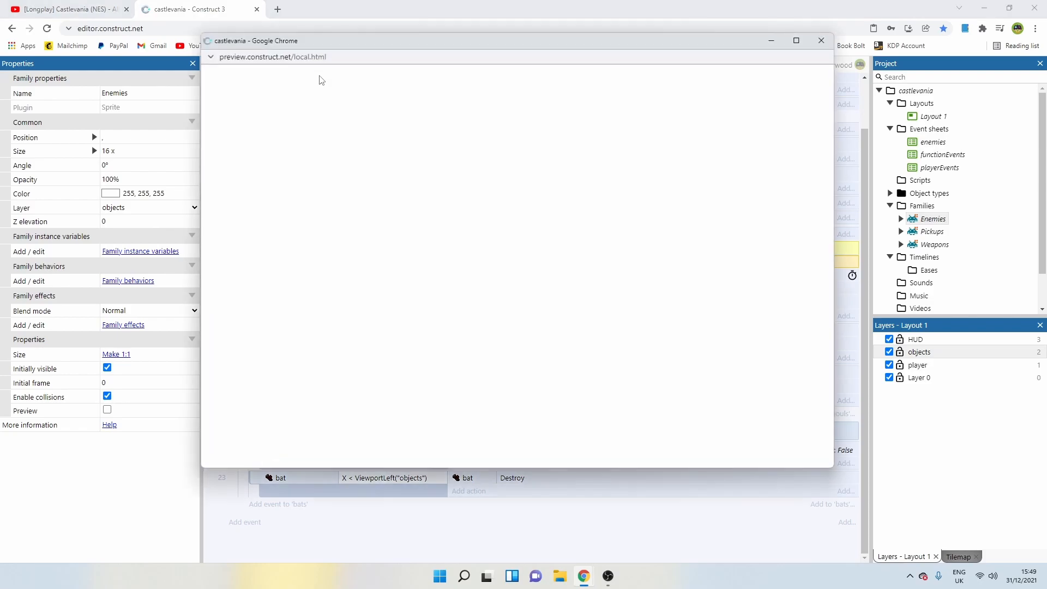
{"action": "key", "text": "Right"}
{"action": "key", "text": "space"}
{"action": "key", "text": "Right"}
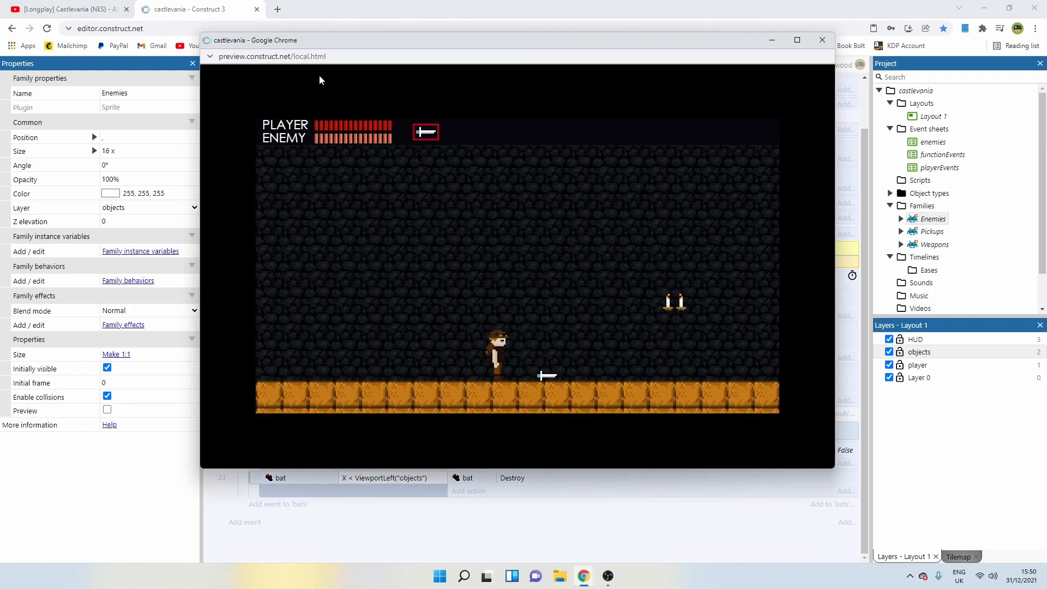
{"action": "key", "text": "Left"}
{"action": "key", "text": "Right"}
{"action": "key", "text": "Left"}
{"action": "key", "text": "space"}
{"action": "key", "text": "Left"}
{"action": "key", "text": "Right"}
{"action": "key", "text": "Up"}
{"action": "key", "text": "space"}
{"action": "key", "text": "Right"}
{"action": "key", "text": "space"}
{"action": "key", "text": "Down"}
{"action": "key", "text": "space"}
{"action": "key", "text": "Right"}
{"action": "key", "text": "Up"}
{"action": "key", "text": "space"}
{"action": "key", "text": "Left"}
{"action": "key", "text": "space"}
{"action": "key", "text": "space"}
{"action": "key", "text": "space"}
{"action": "key", "text": "Right"}
{"action": "key", "text": "space"}
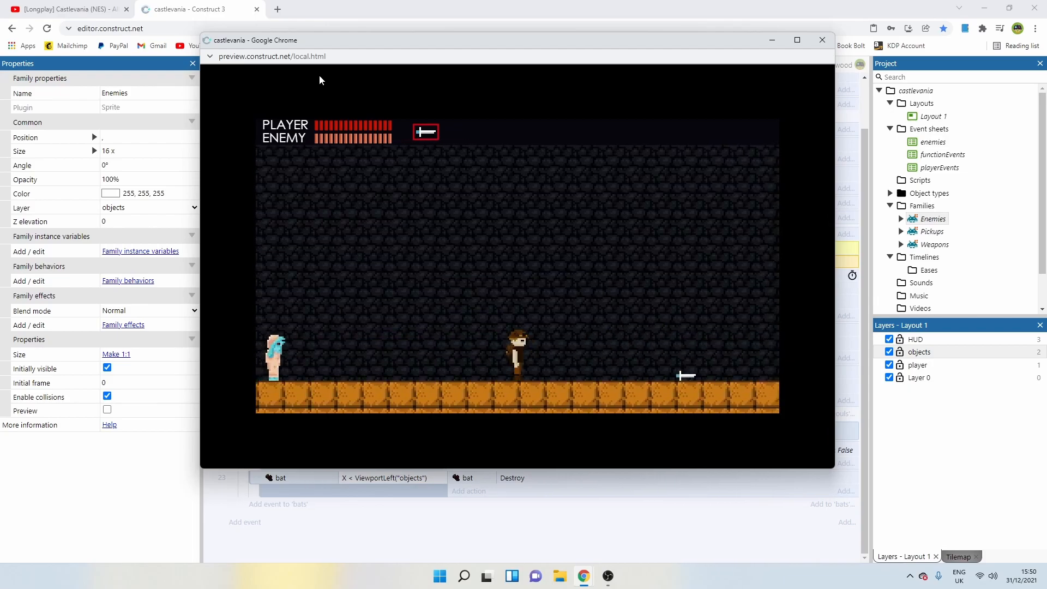
{"action": "key", "text": "Left"}
{"action": "key", "text": "space"}
{"action": "key", "text": "Right"}
{"action": "key", "text": "space"}
{"action": "key", "text": "Right"}
{"action": "key", "text": "space"}
{"action": "key", "text": "space"}
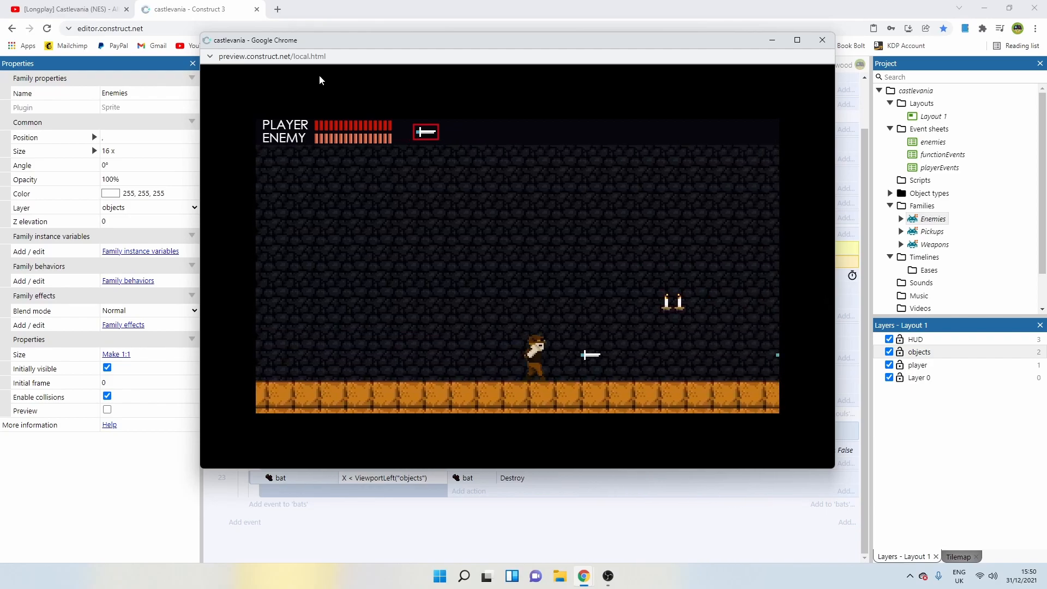
{"action": "key", "text": "Up"}
{"action": "key", "text": "space"}
{"action": "key", "text": "Up"}
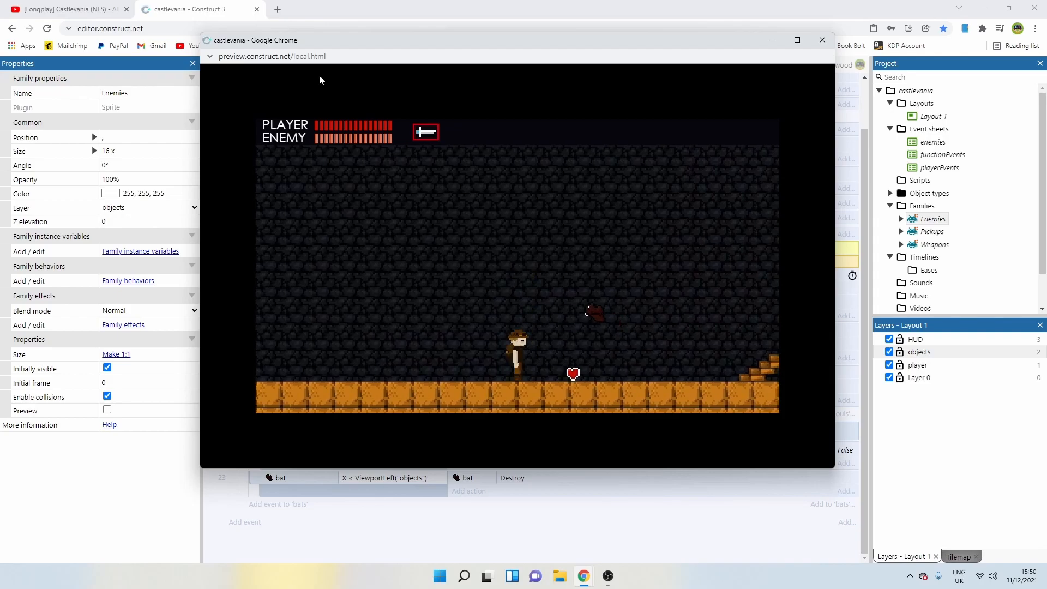
{"action": "key", "text": "Left"}
{"action": "key", "text": "Up"}
{"action": "key", "text": "space"}
{"action": "key", "text": "Left"}
{"action": "key", "text": "Up"}
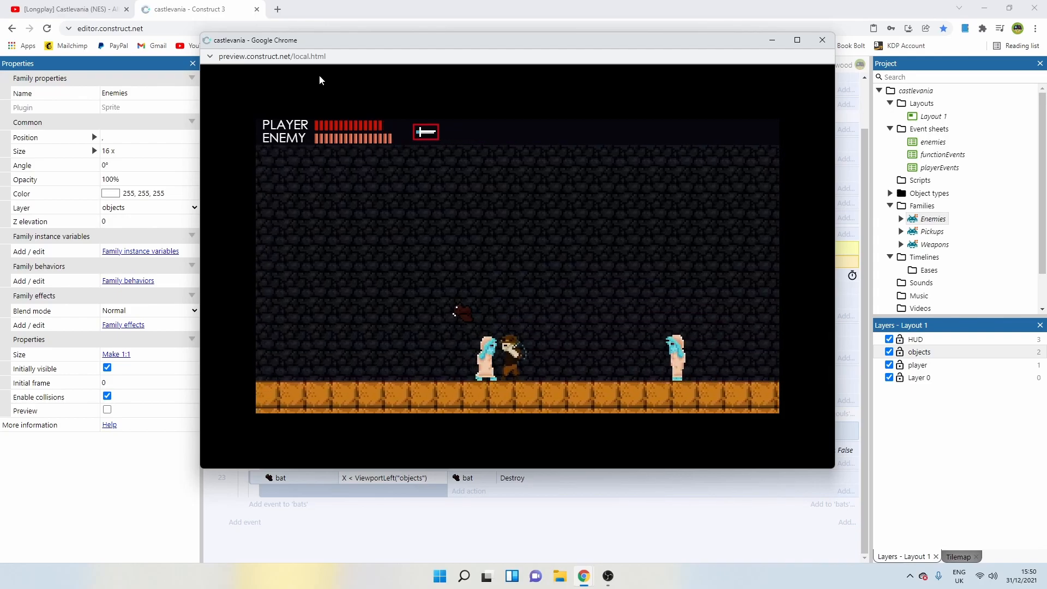
{"action": "key", "text": "space"}
{"action": "key", "text": "space"}
{"action": "key", "text": "Right"}
{"action": "key", "text": "Left"}
{"action": "key", "text": "space"}
{"action": "key", "text": "Right"}
{"action": "key", "text": "space"}
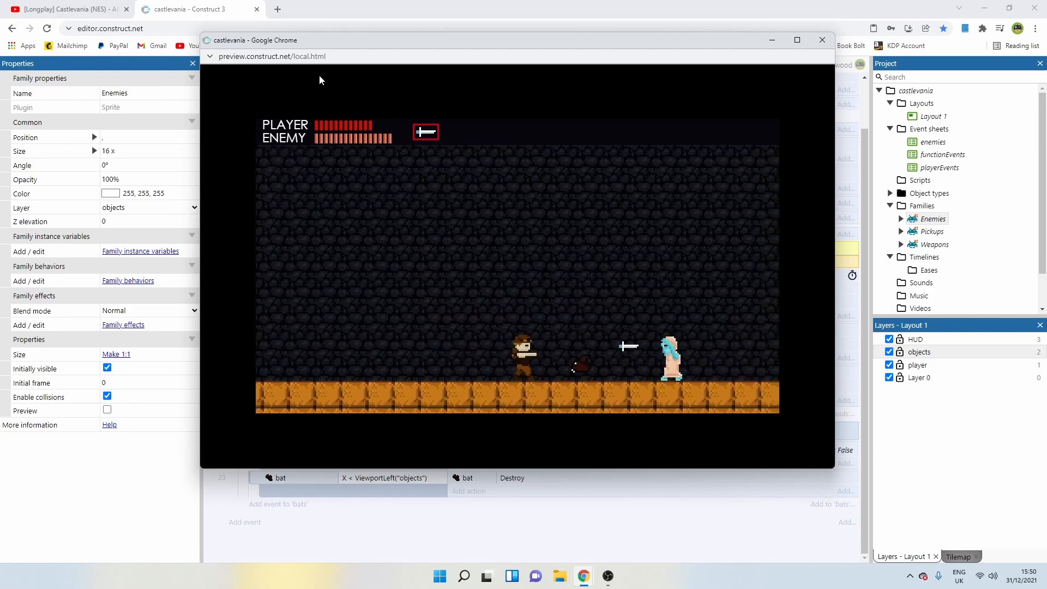
{"action": "key", "text": "Left"}
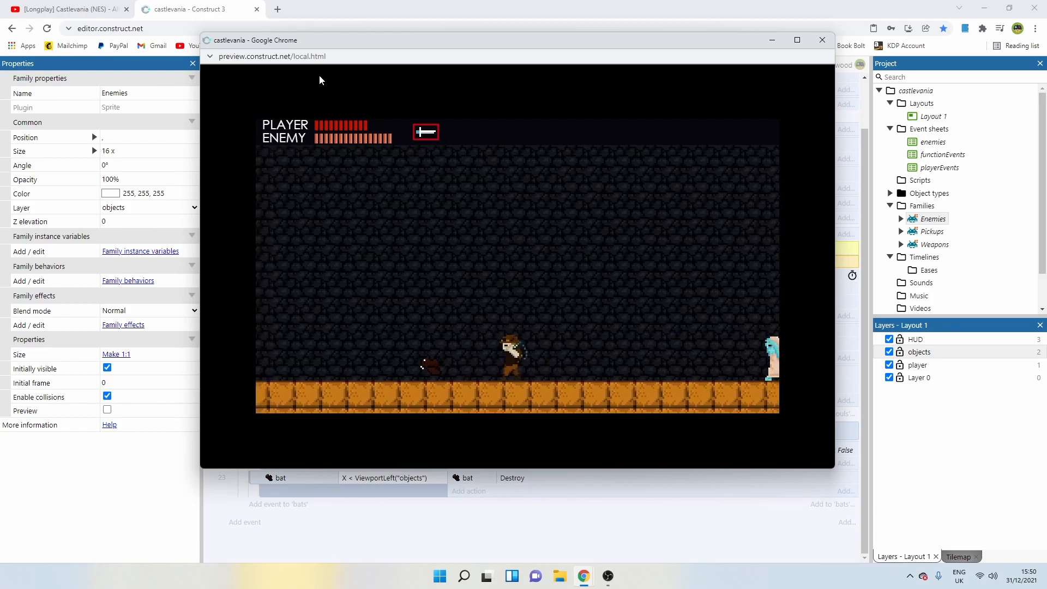
{"action": "key", "text": "space"}
{"action": "key", "text": "space"}
{"action": "key", "text": "Right"}
{"action": "key", "text": "space"}
{"action": "key", "text": "Up"}
{"action": "key", "text": "space"}
{"action": "key", "text": "space"}
{"action": "key", "text": "Right"}
{"action": "key", "text": "space"}
{"action": "key", "text": "Left"}
{"action": "key", "text": "space"}
{"action": "key", "text": "Right"}
{"action": "left_click", "coordinate": [822, 40]}
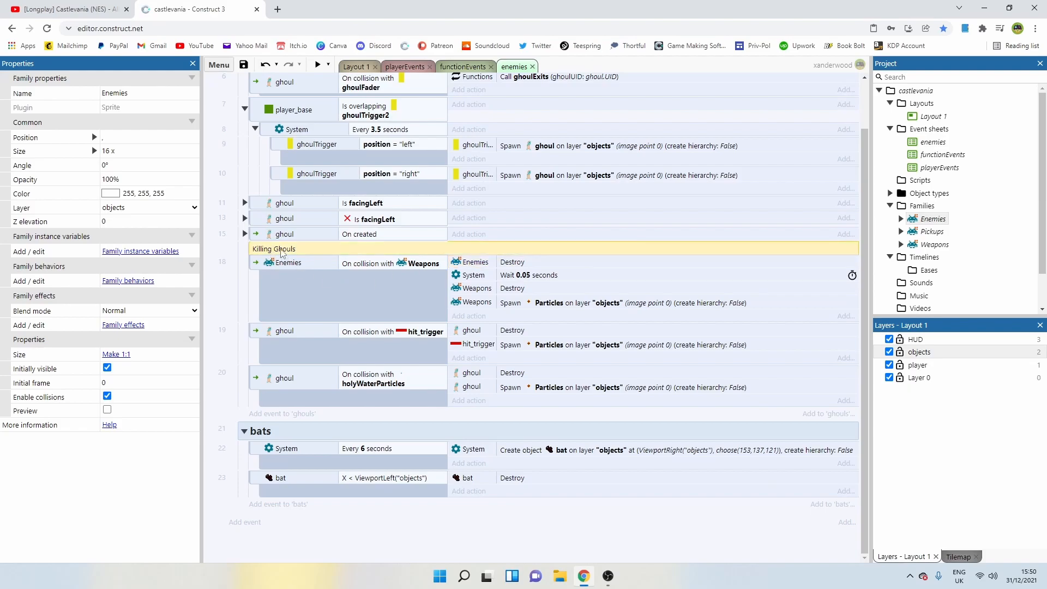
Collapse the ghouls group and add a new event group named "killing enemies" below the bats group.
{"action": "left_click", "coordinate": [256, 265]}
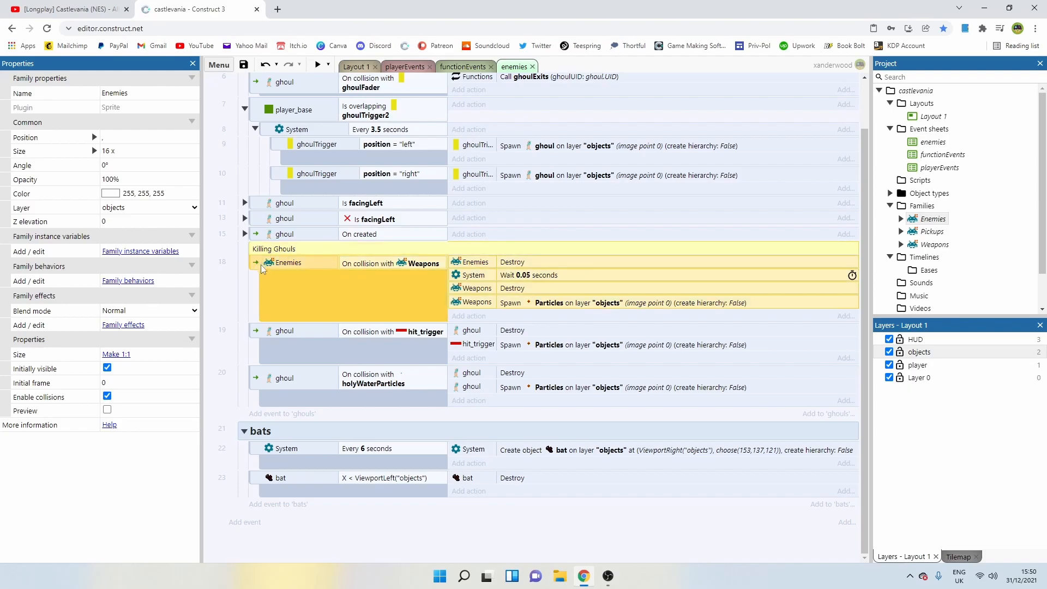
{"action": "scroll", "coordinate": [271, 140], "scroll_direction": "up", "scroll_amount": 1}
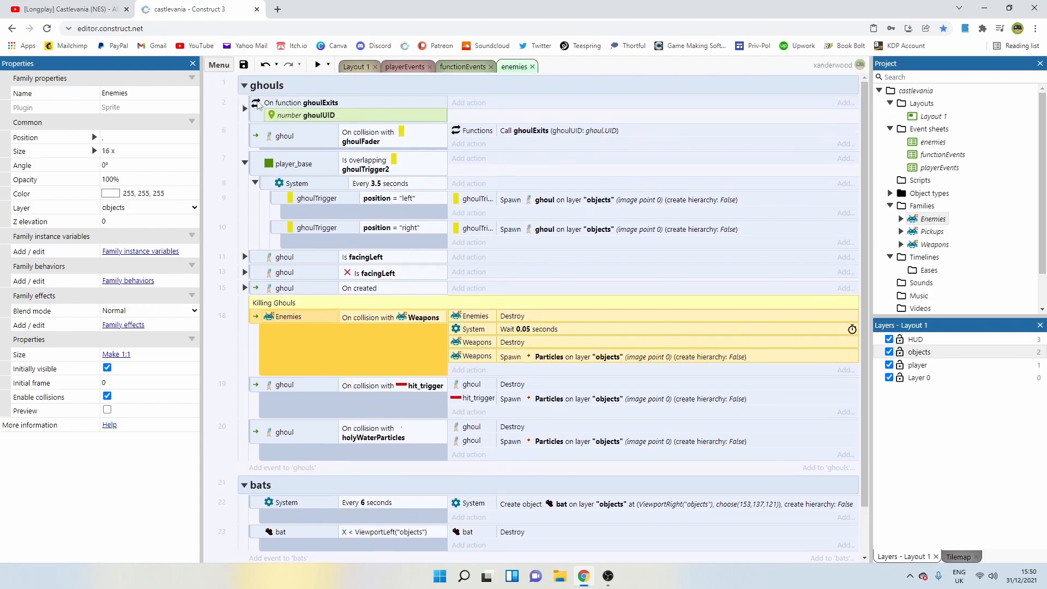
{"action": "left_click", "coordinate": [244, 85]}
{"action": "right_click", "coordinate": [292, 204]}
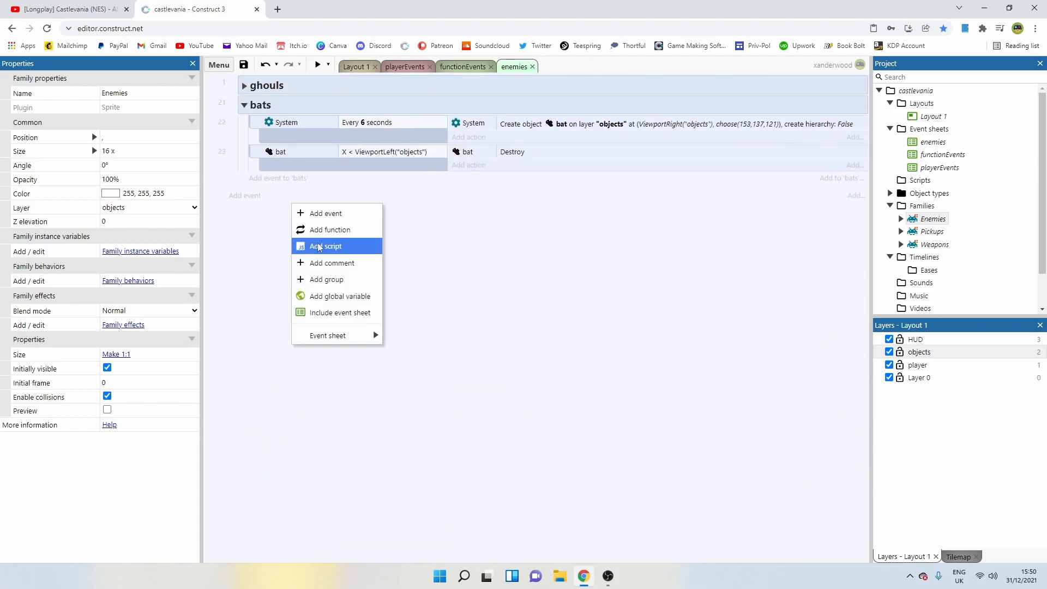
{"action": "left_click", "coordinate": [332, 278]}
{"action": "type", "text": "killing"}
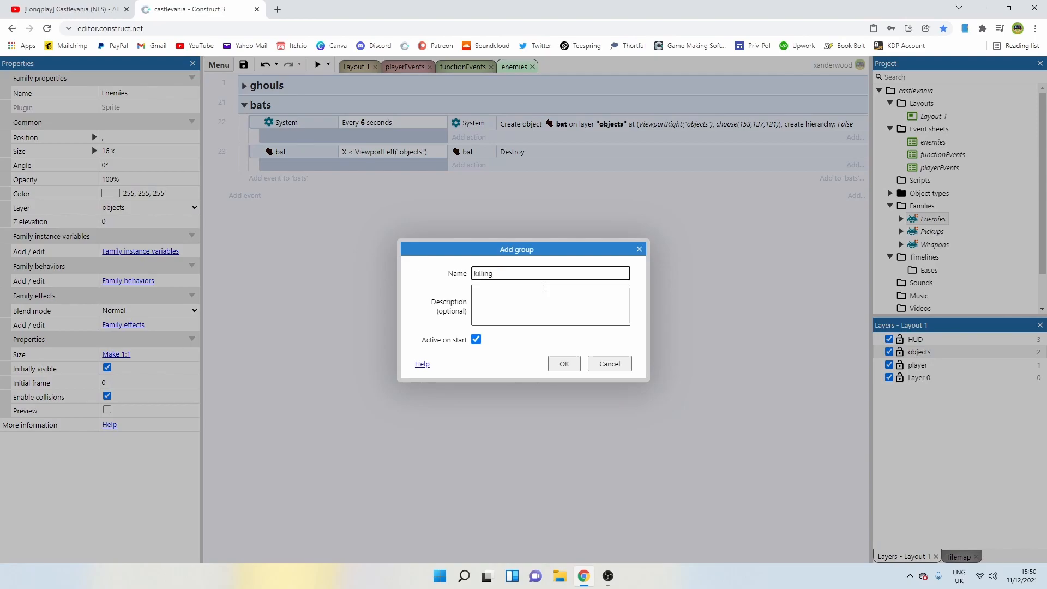
{"action": "type", "text": " enemies"}
{"action": "key", "text": "Return"}
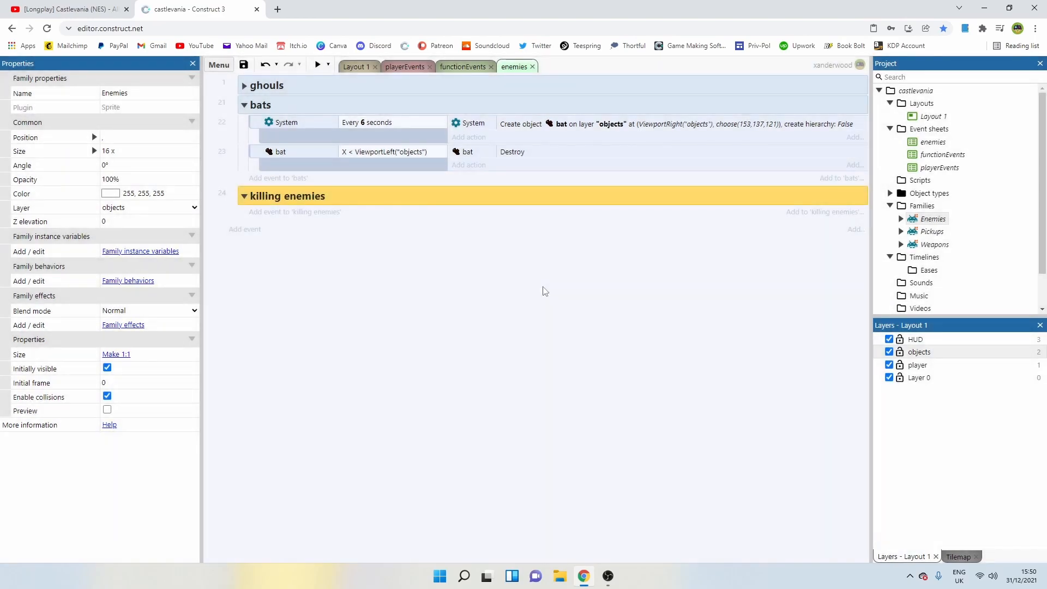
Delete the Killing Ghouls comment and move the Enemies collision with Weapons event into the killing enemies group.
{"action": "left_click", "coordinate": [244, 85]}
{"action": "scroll", "coordinate": [256, 218], "scroll_direction": "down", "scroll_amount": 3}
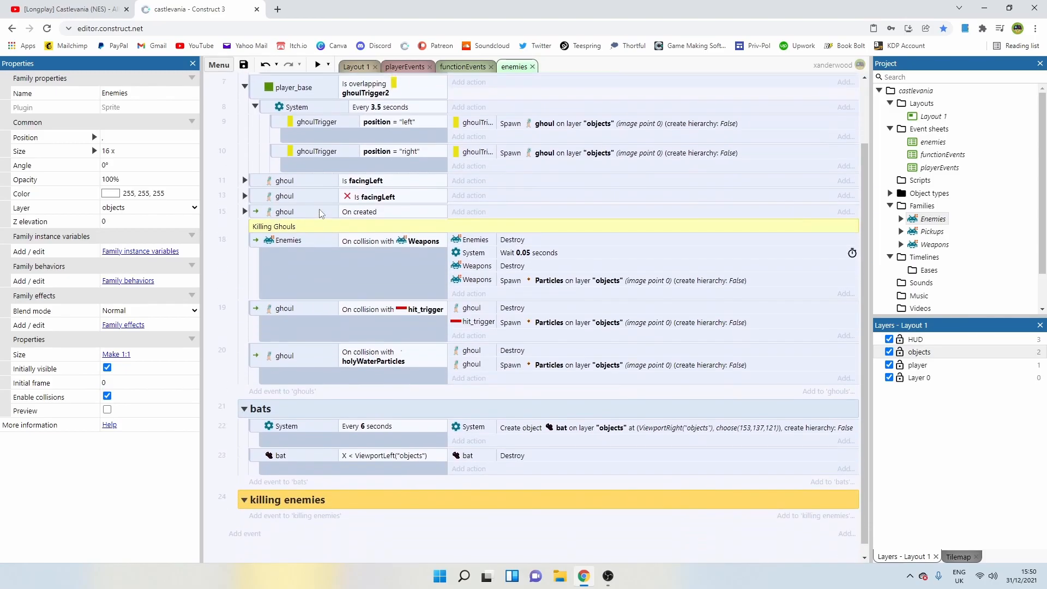
{"action": "key", "text": "Delete"}
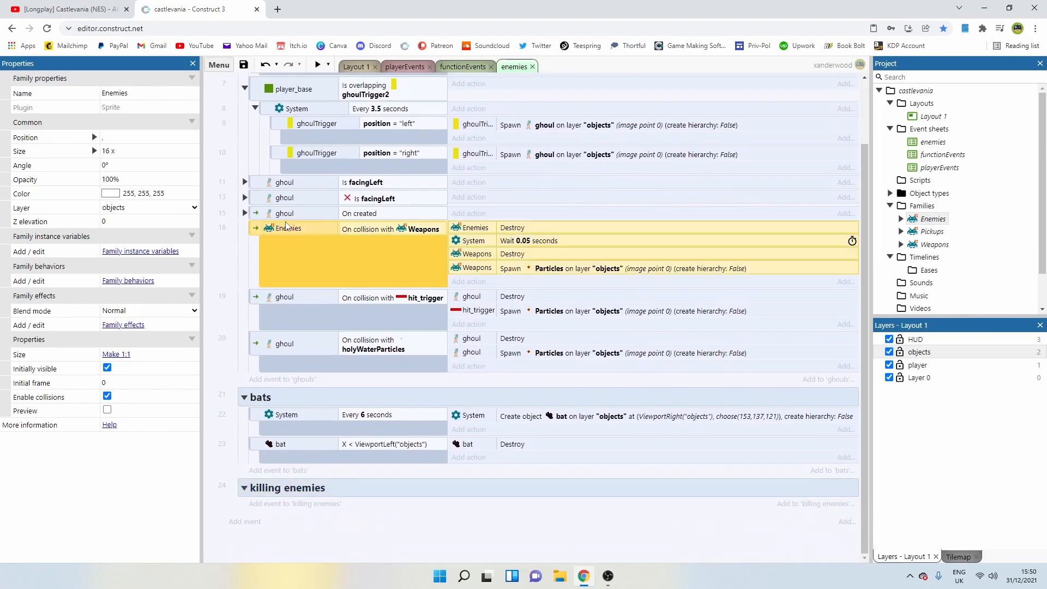
{"action": "left_click_drag", "start_coordinate": [257, 227], "coordinate": [304, 502]}
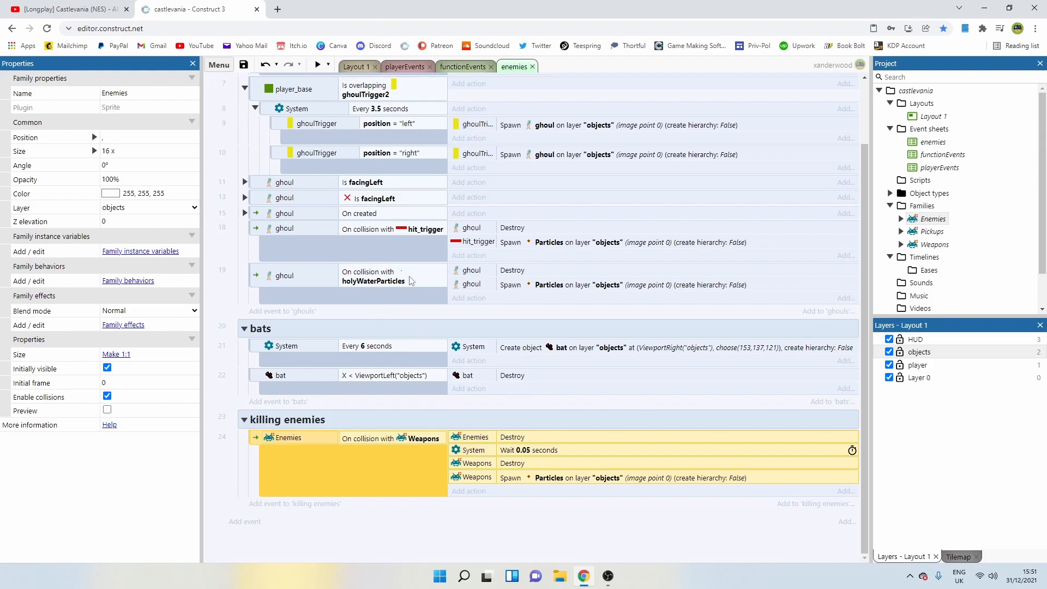
Change the object of the ghoul's On collision with hit_trigger condition to the Enemies family.
{"action": "left_click", "coordinate": [396, 289]}
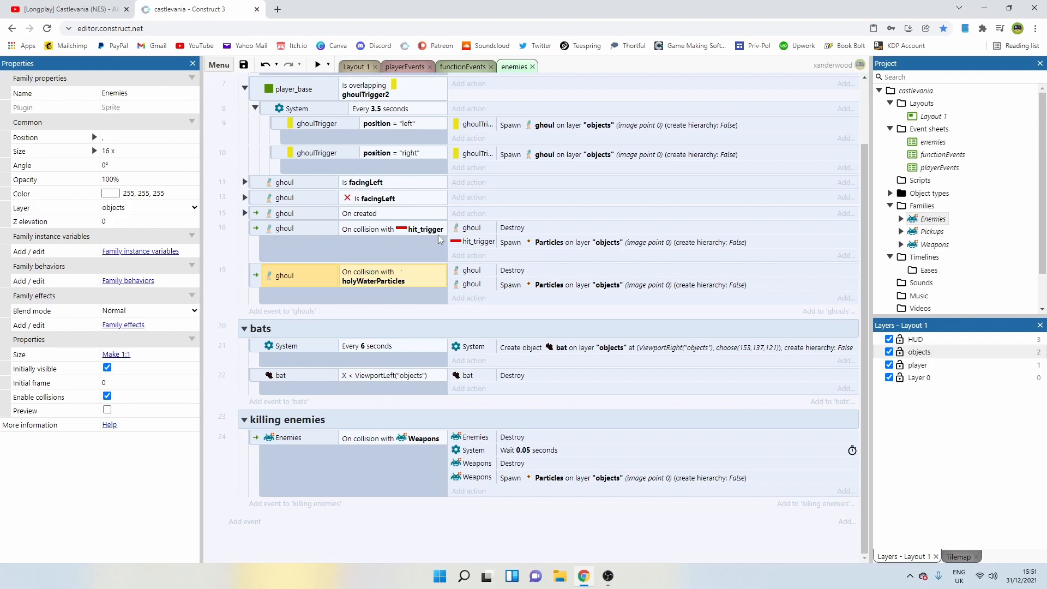
{"action": "left_click", "coordinate": [360, 235]}
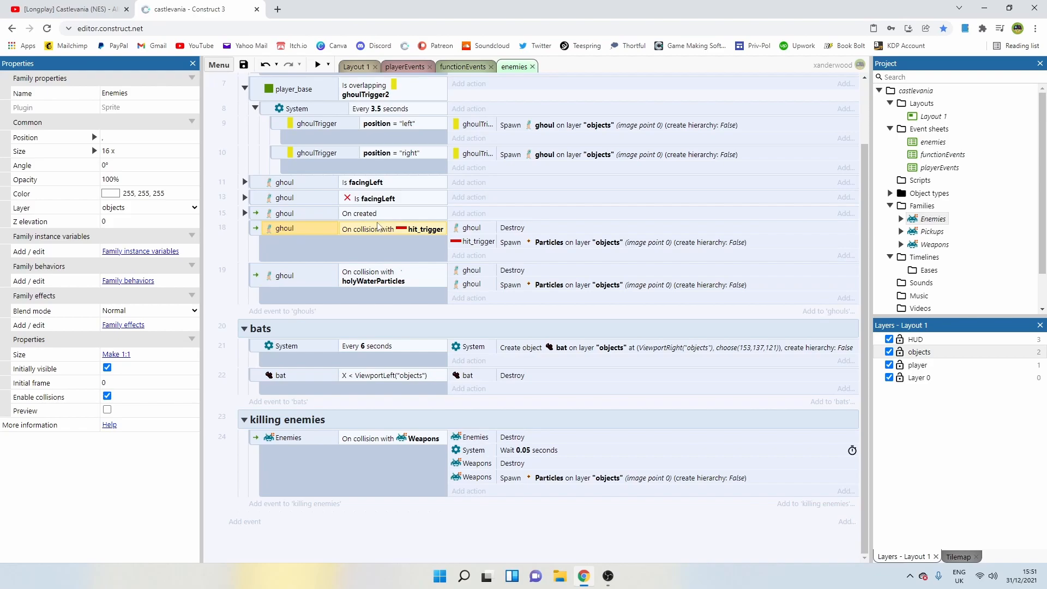
{"action": "double_click", "coordinate": [298, 226]}
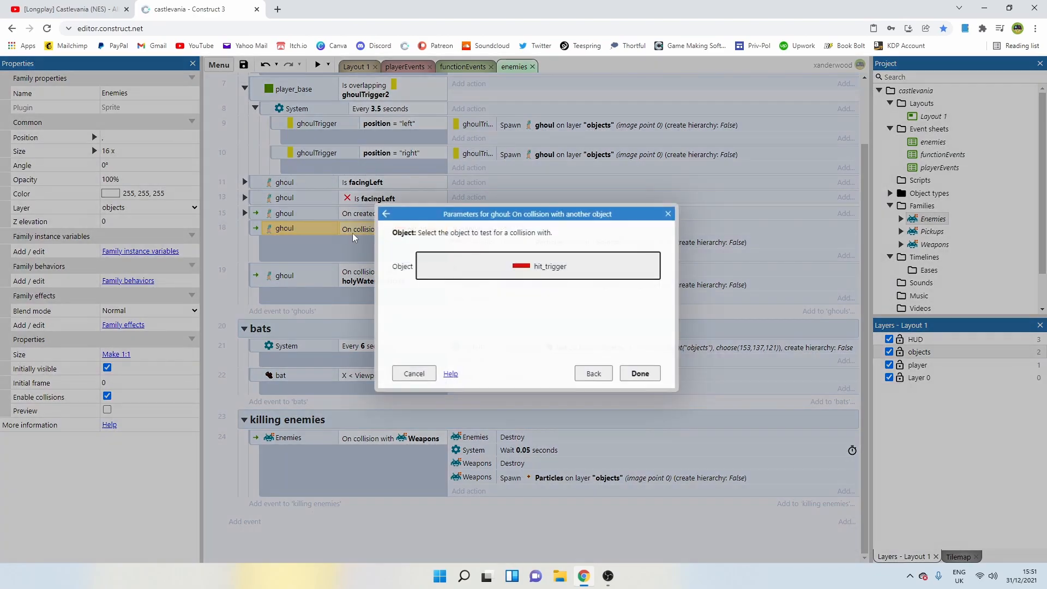
{"action": "left_click", "coordinate": [594, 374]}
{"action": "left_click", "coordinate": [821, 430]}
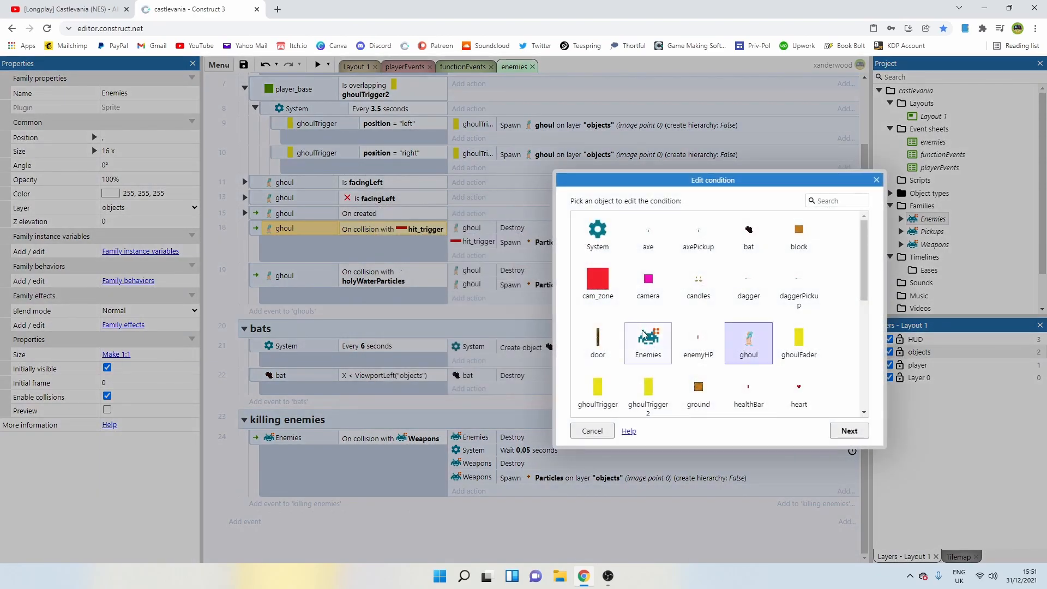
{"action": "double_click", "coordinate": [646, 337]}
{"action": "left_click", "coordinate": [849, 431]}
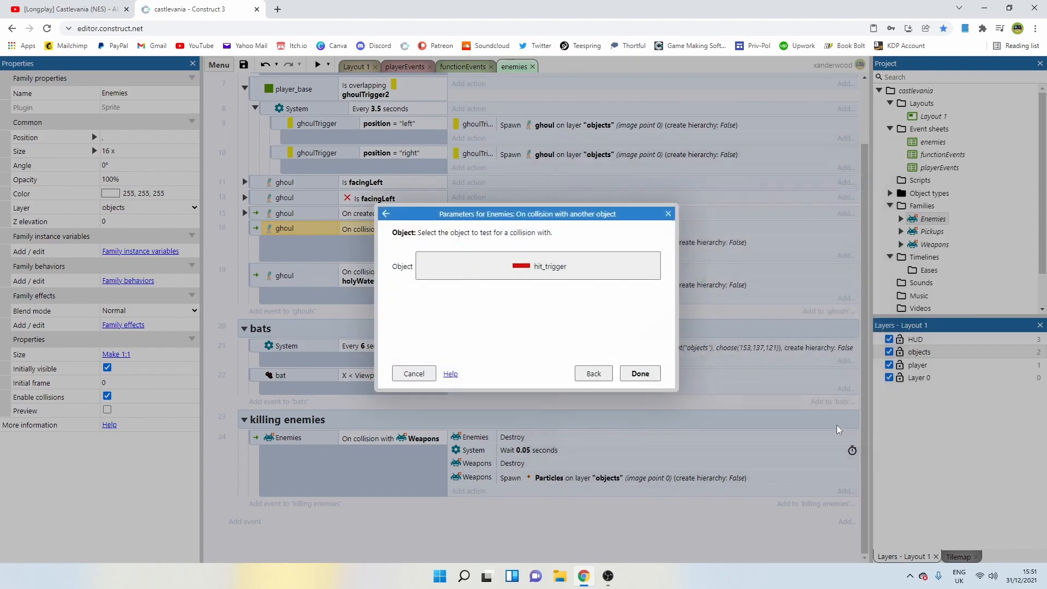
{"action": "left_click", "coordinate": [632, 376]}
Change the object of the ghoul Destroy action in the hit_trigger collision event to the Enemies family.
{"action": "double_click", "coordinate": [470, 229]}
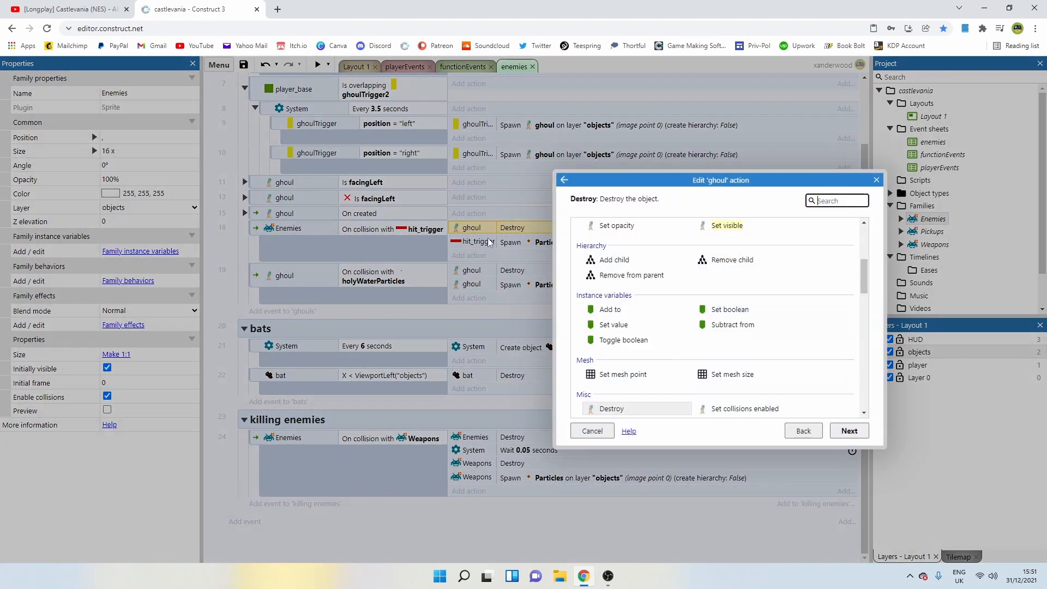
{"action": "left_click", "coordinate": [801, 430]}
{"action": "double_click", "coordinate": [697, 334]}
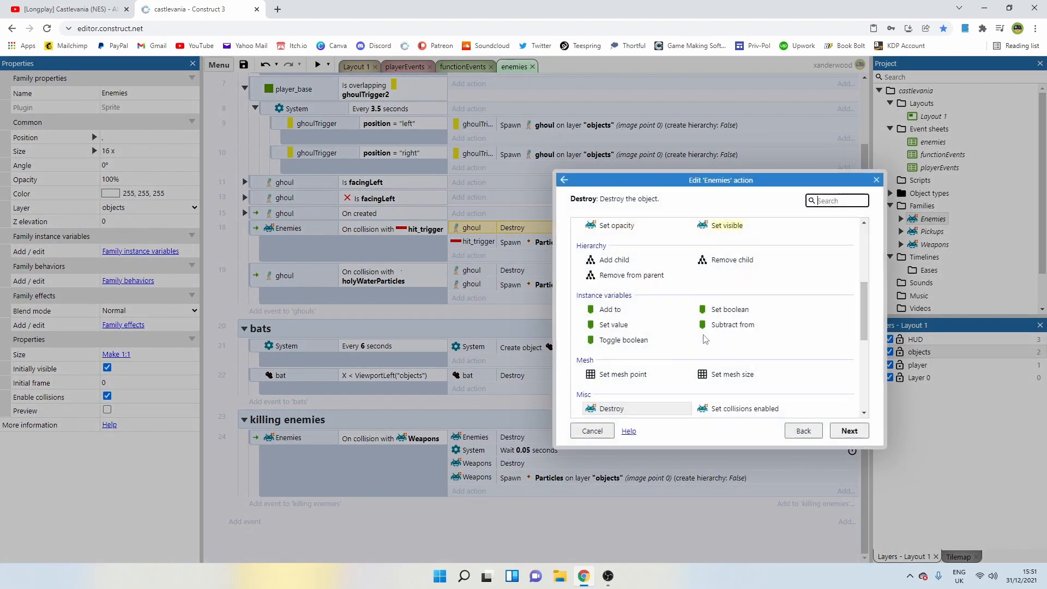
{"action": "left_click", "coordinate": [843, 431]}
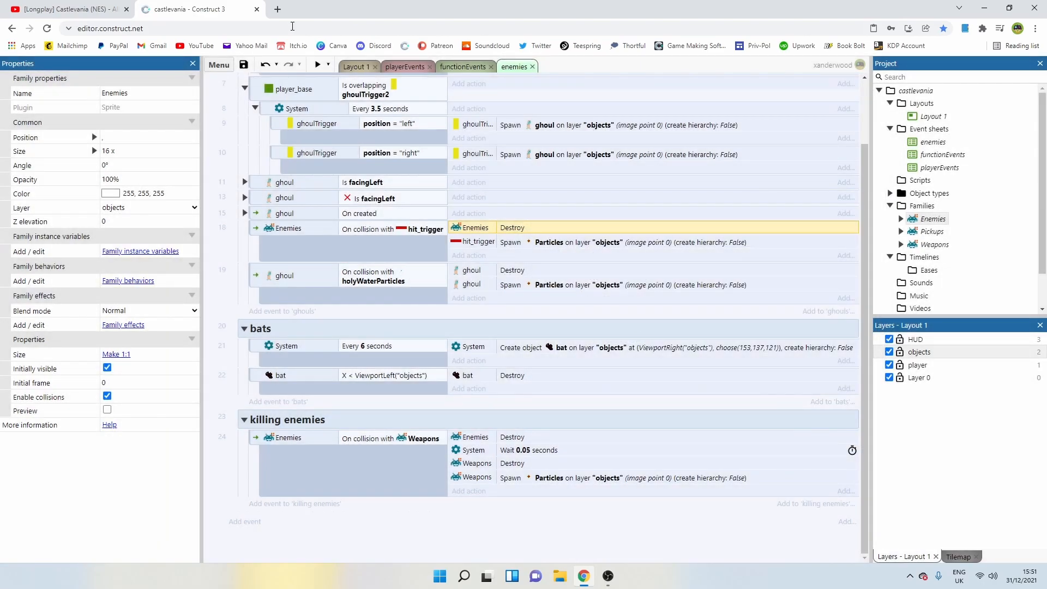
Run the game preview and attack ghouls and bats on the lower floor to test the Enemies collision with hit_trigger and Weapons.
{"action": "left_click", "coordinate": [317, 65]}
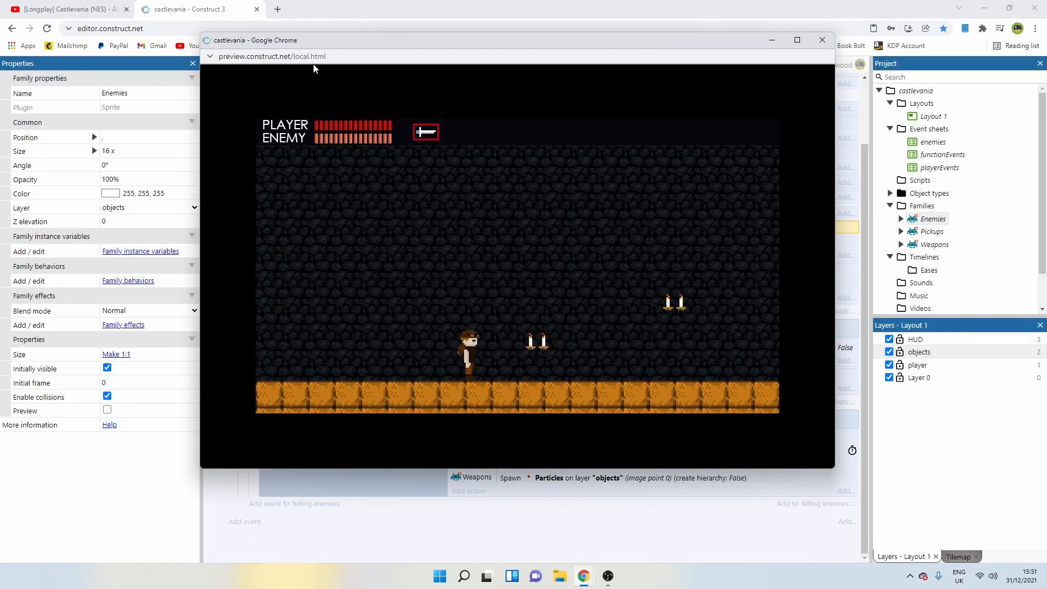
{"action": "key", "text": "Right"}
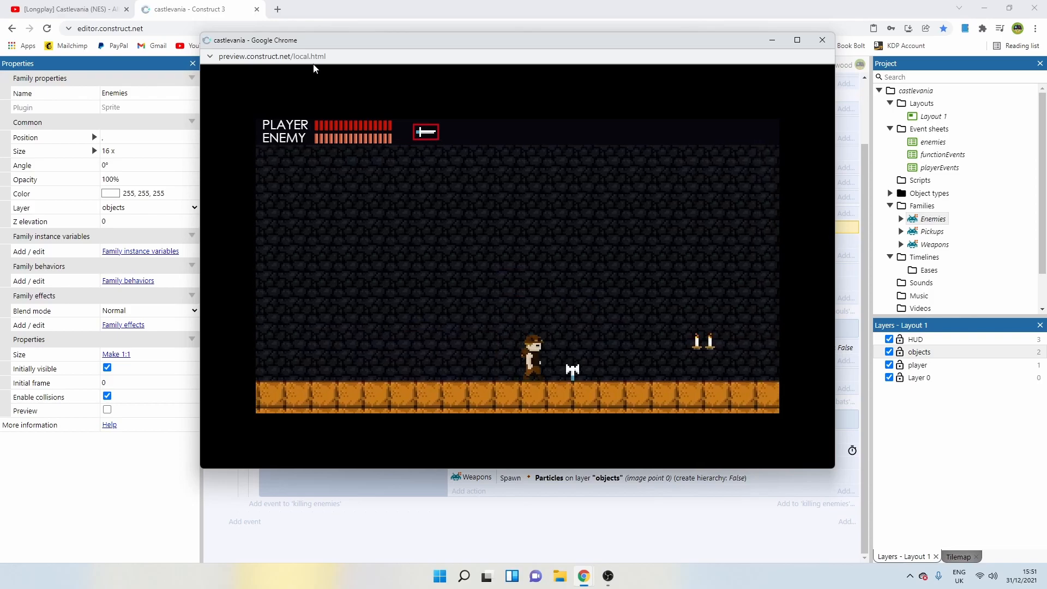
{"action": "key", "text": "space"}
{"action": "key", "text": "Right"}
{"action": "key", "text": "Left"}
{"action": "key", "text": "Right"}
{"action": "key", "text": "Right"}
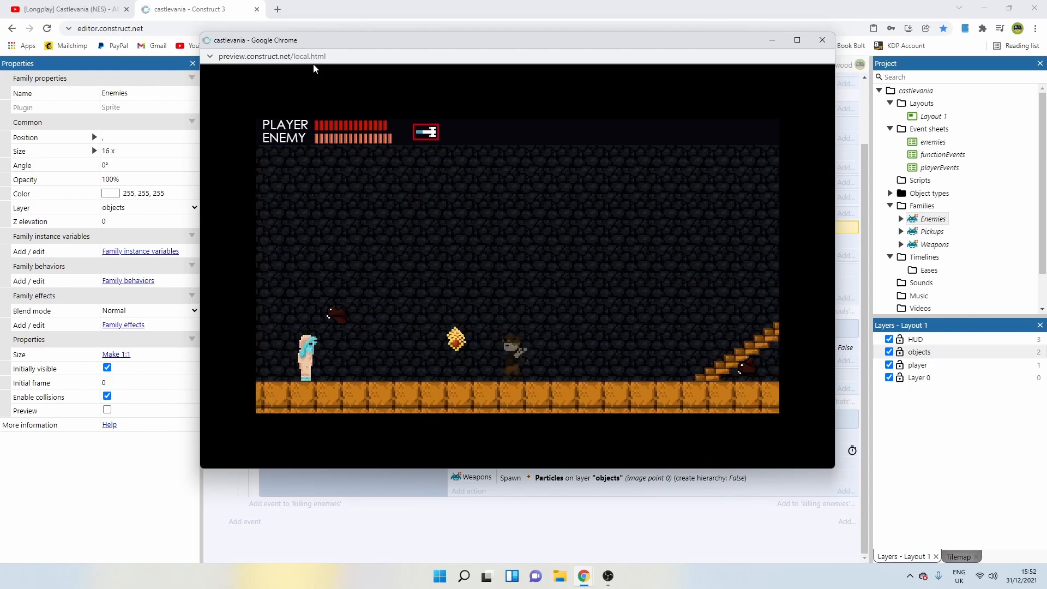
{"action": "key", "text": "Right"}
{"action": "key", "text": "space"}
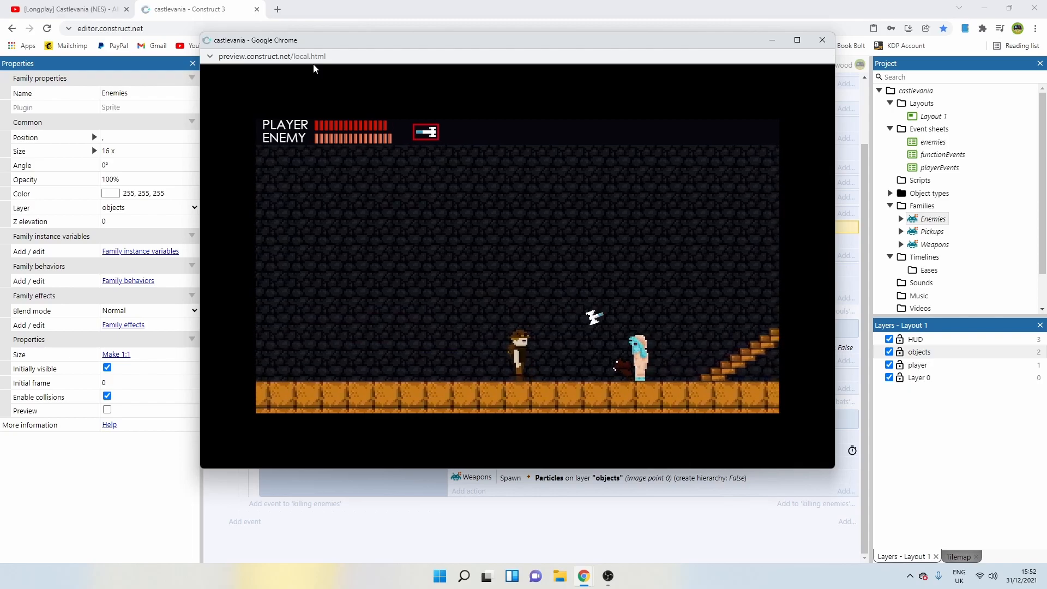
{"action": "key", "text": "Left"}
{"action": "key", "text": "space"}
{"action": "key", "text": "space"}
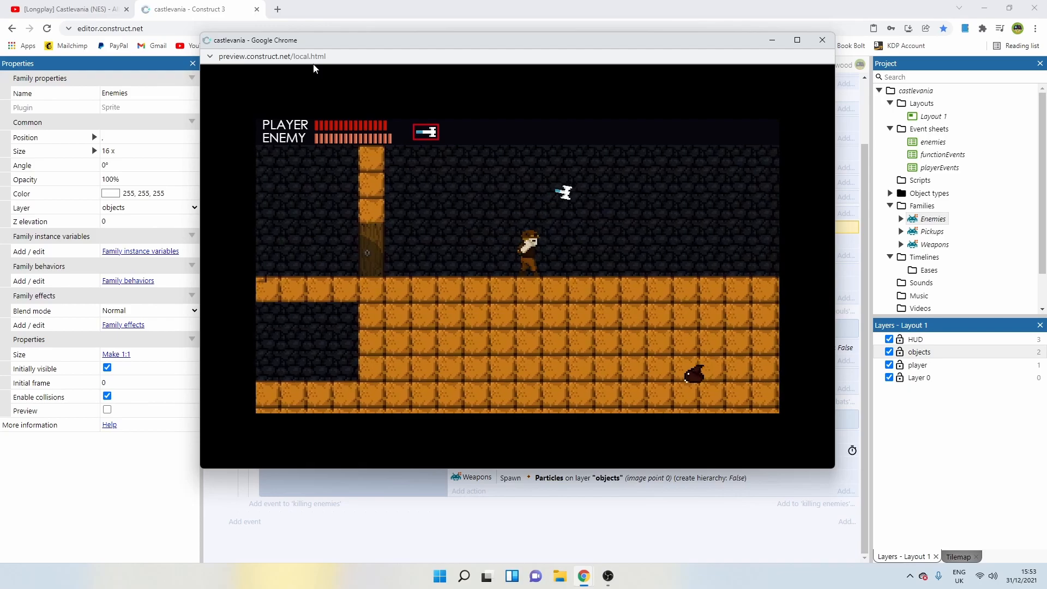
Move the player back and forth on the upper floor beyond the doorway, attacking and checking the bats' flight height.
{"action": "key", "text": "Left"}
{"action": "key", "text": "Right"}
{"action": "key", "text": "space"}
{"action": "key", "text": "space"}
{"action": "key", "text": "Right"}
{"action": "key", "text": "Right"}
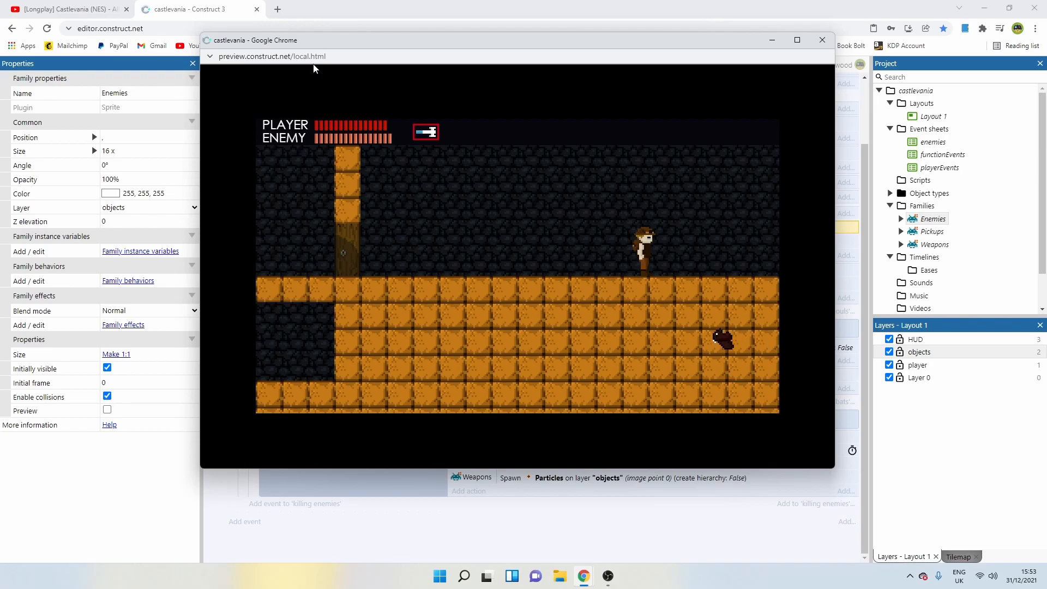
{"action": "key", "text": "Left"}
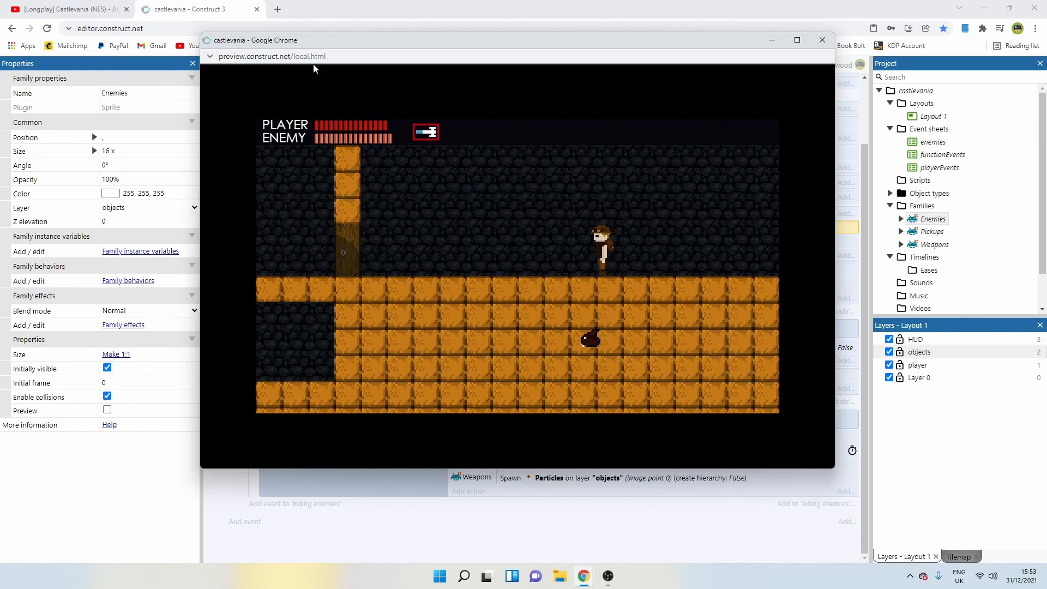